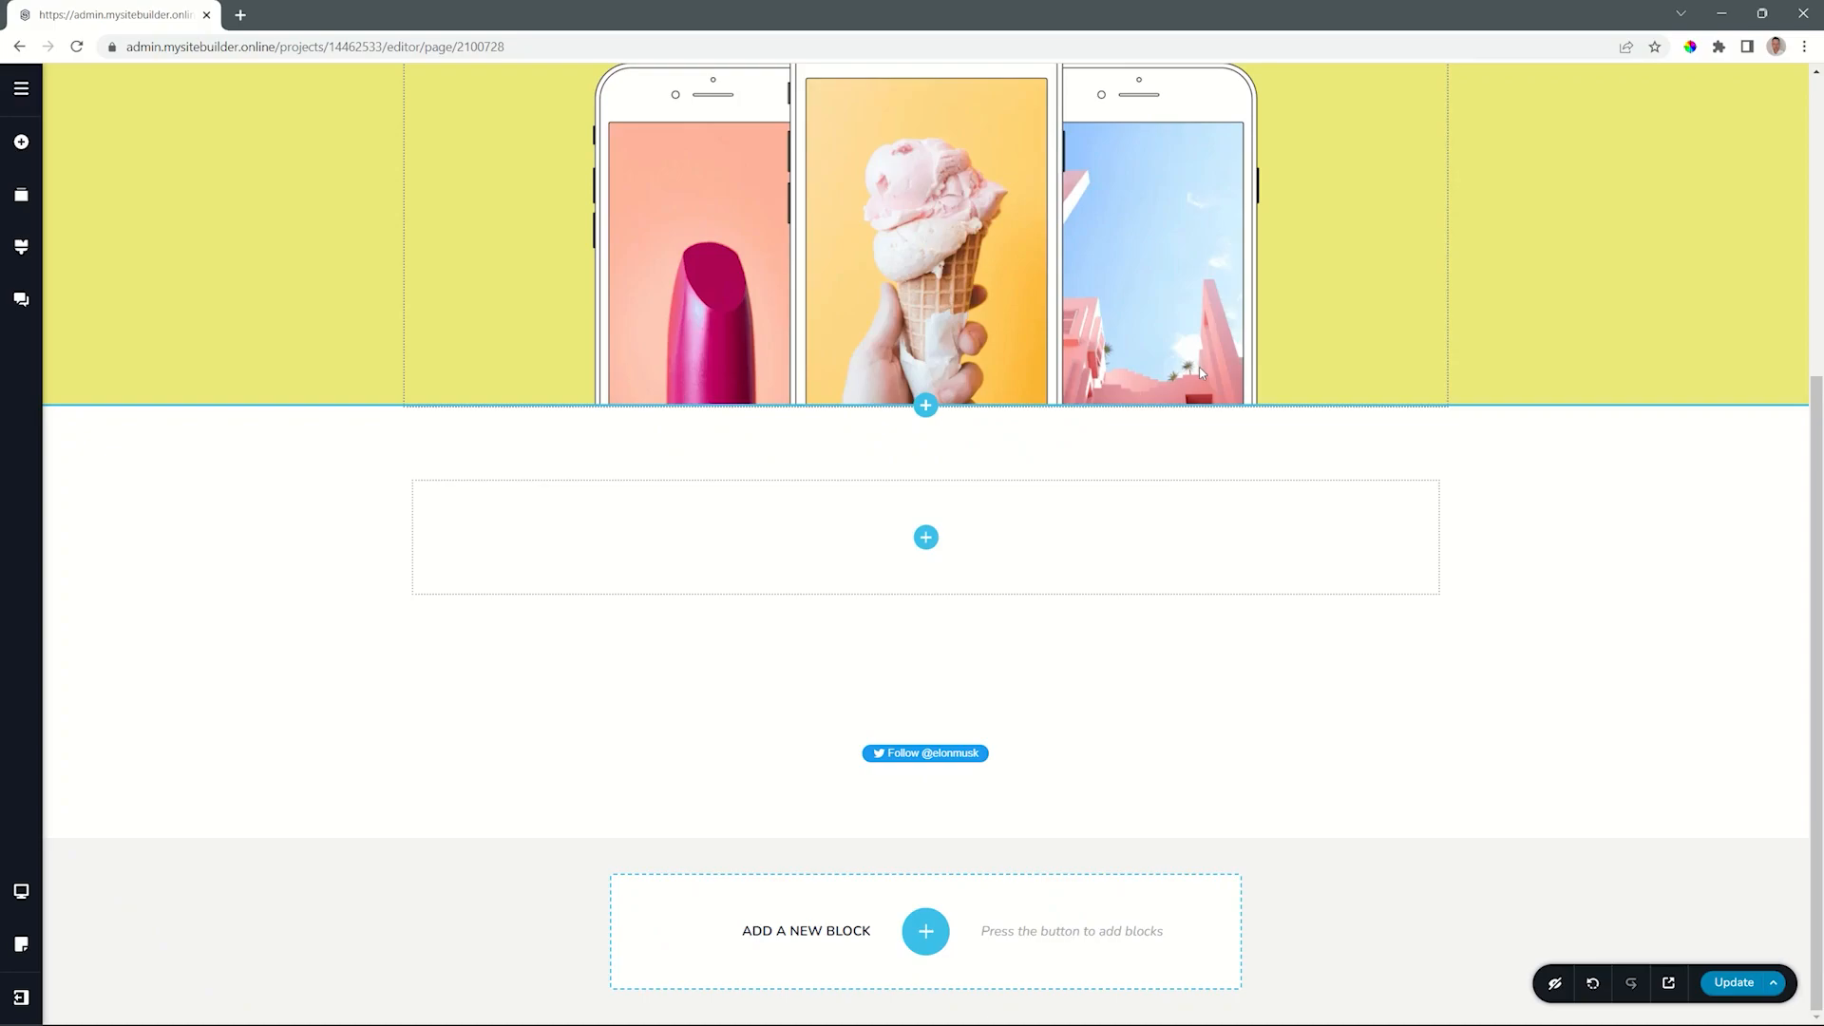
- Add a Timeline element to the empty row below the phone images
{"action": "left_click", "coordinate": [930, 545]}
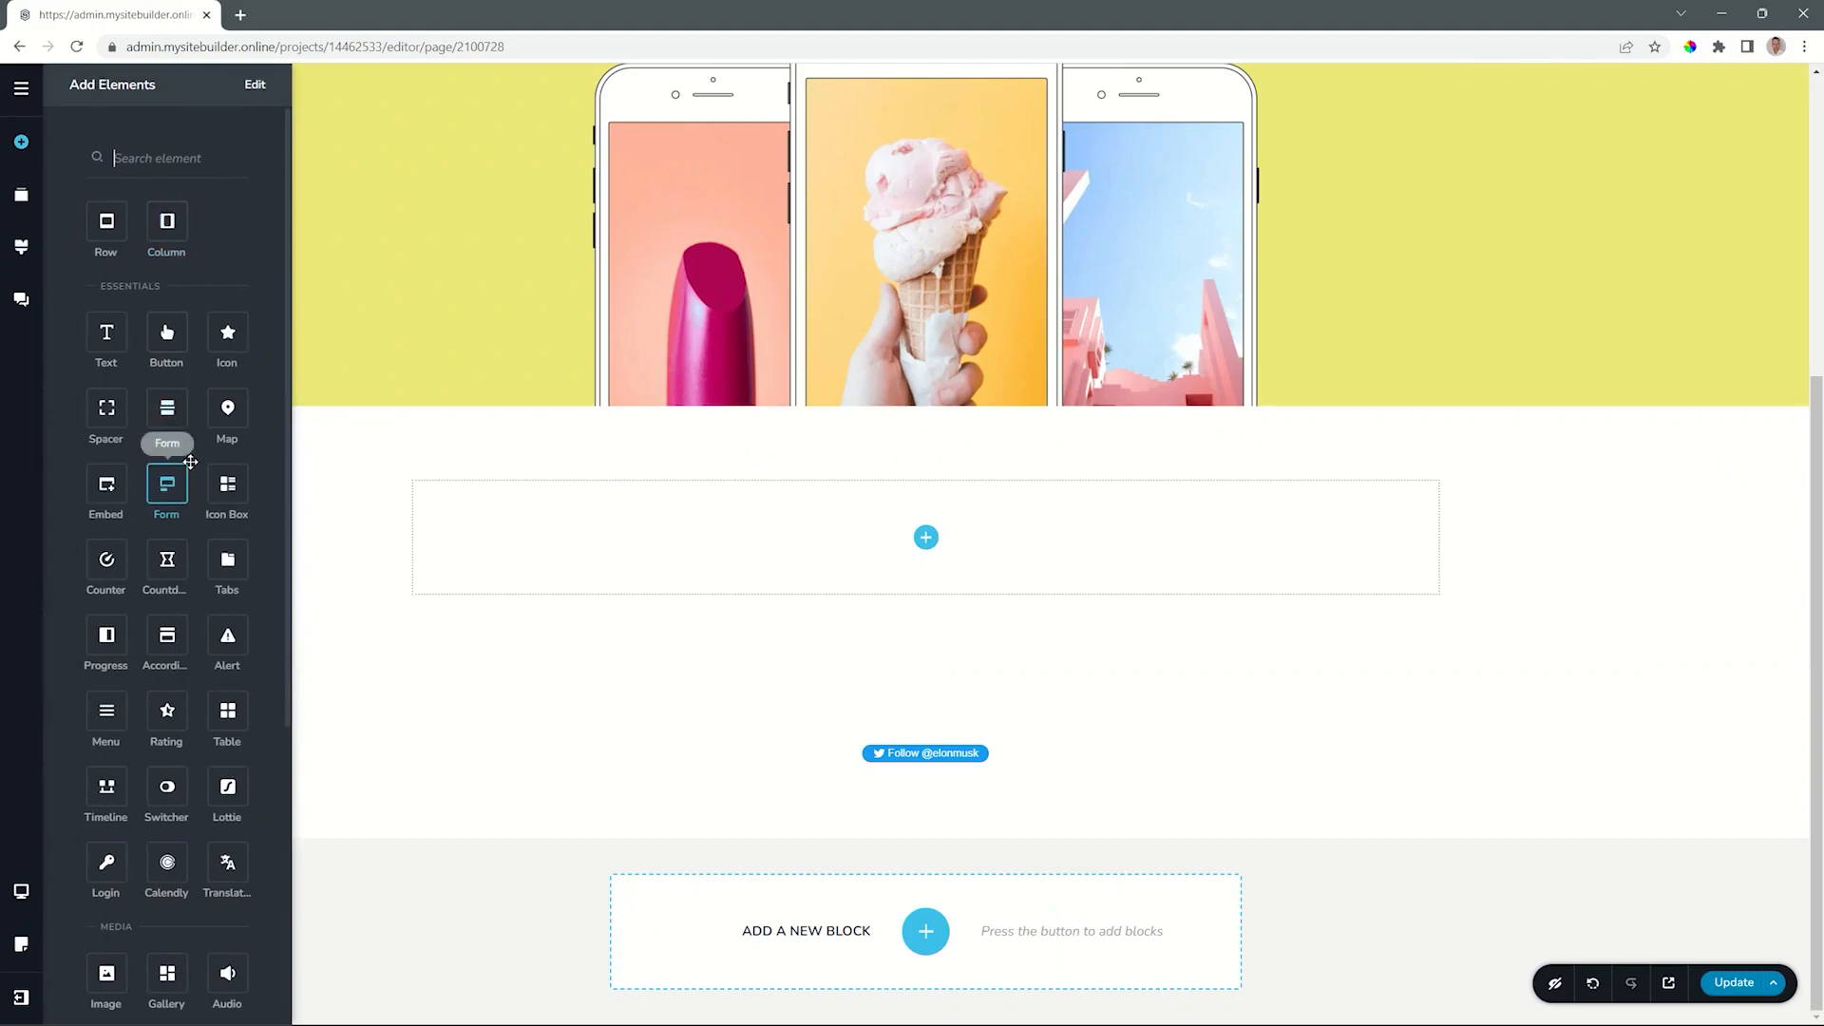
{"action": "left_click_drag", "start_coordinate": [113, 785], "coordinate": [929, 538]}
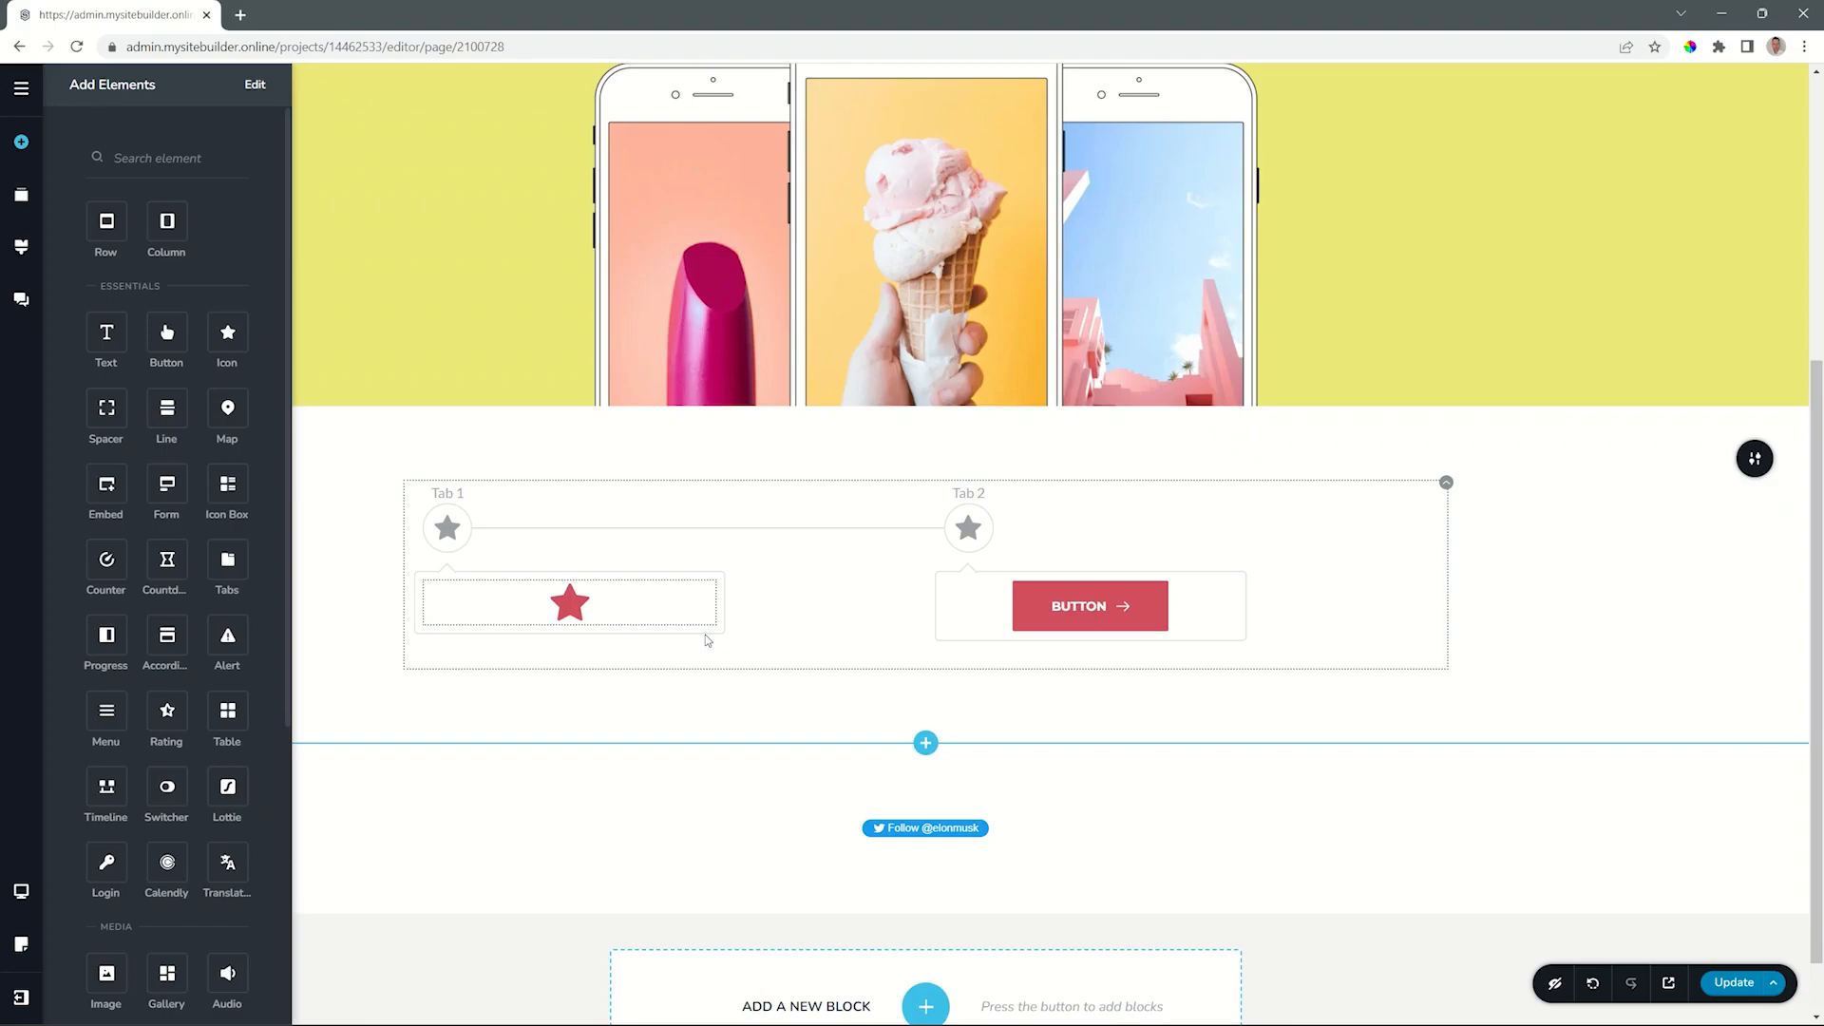
- Add a text paragraph, a button and a line to the Tab 1 card, plus a second text block reading "Heading 1" above them
{"action": "left_click_drag", "start_coordinate": [106, 333], "coordinate": [534, 588]}
{"action": "left_click_drag", "start_coordinate": [166, 332], "coordinate": [491, 696]}
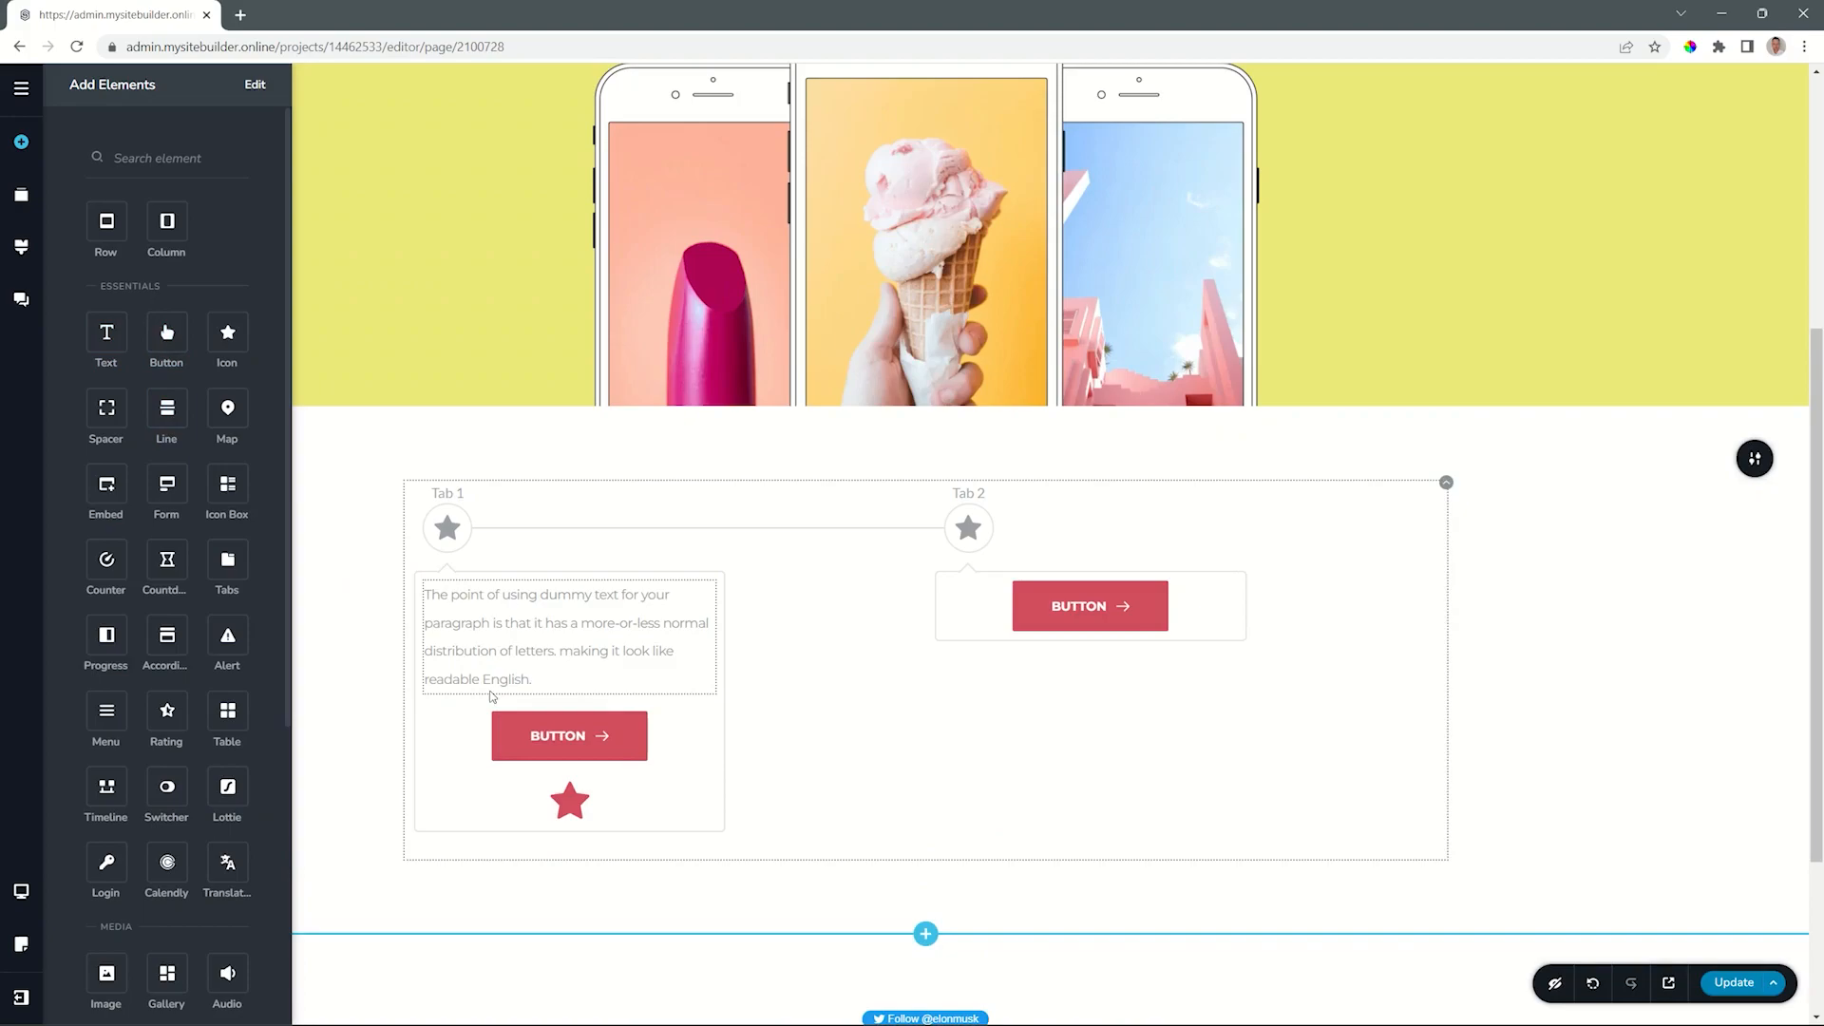
{"action": "left_click_drag", "start_coordinate": [166, 408], "coordinate": [481, 772]}
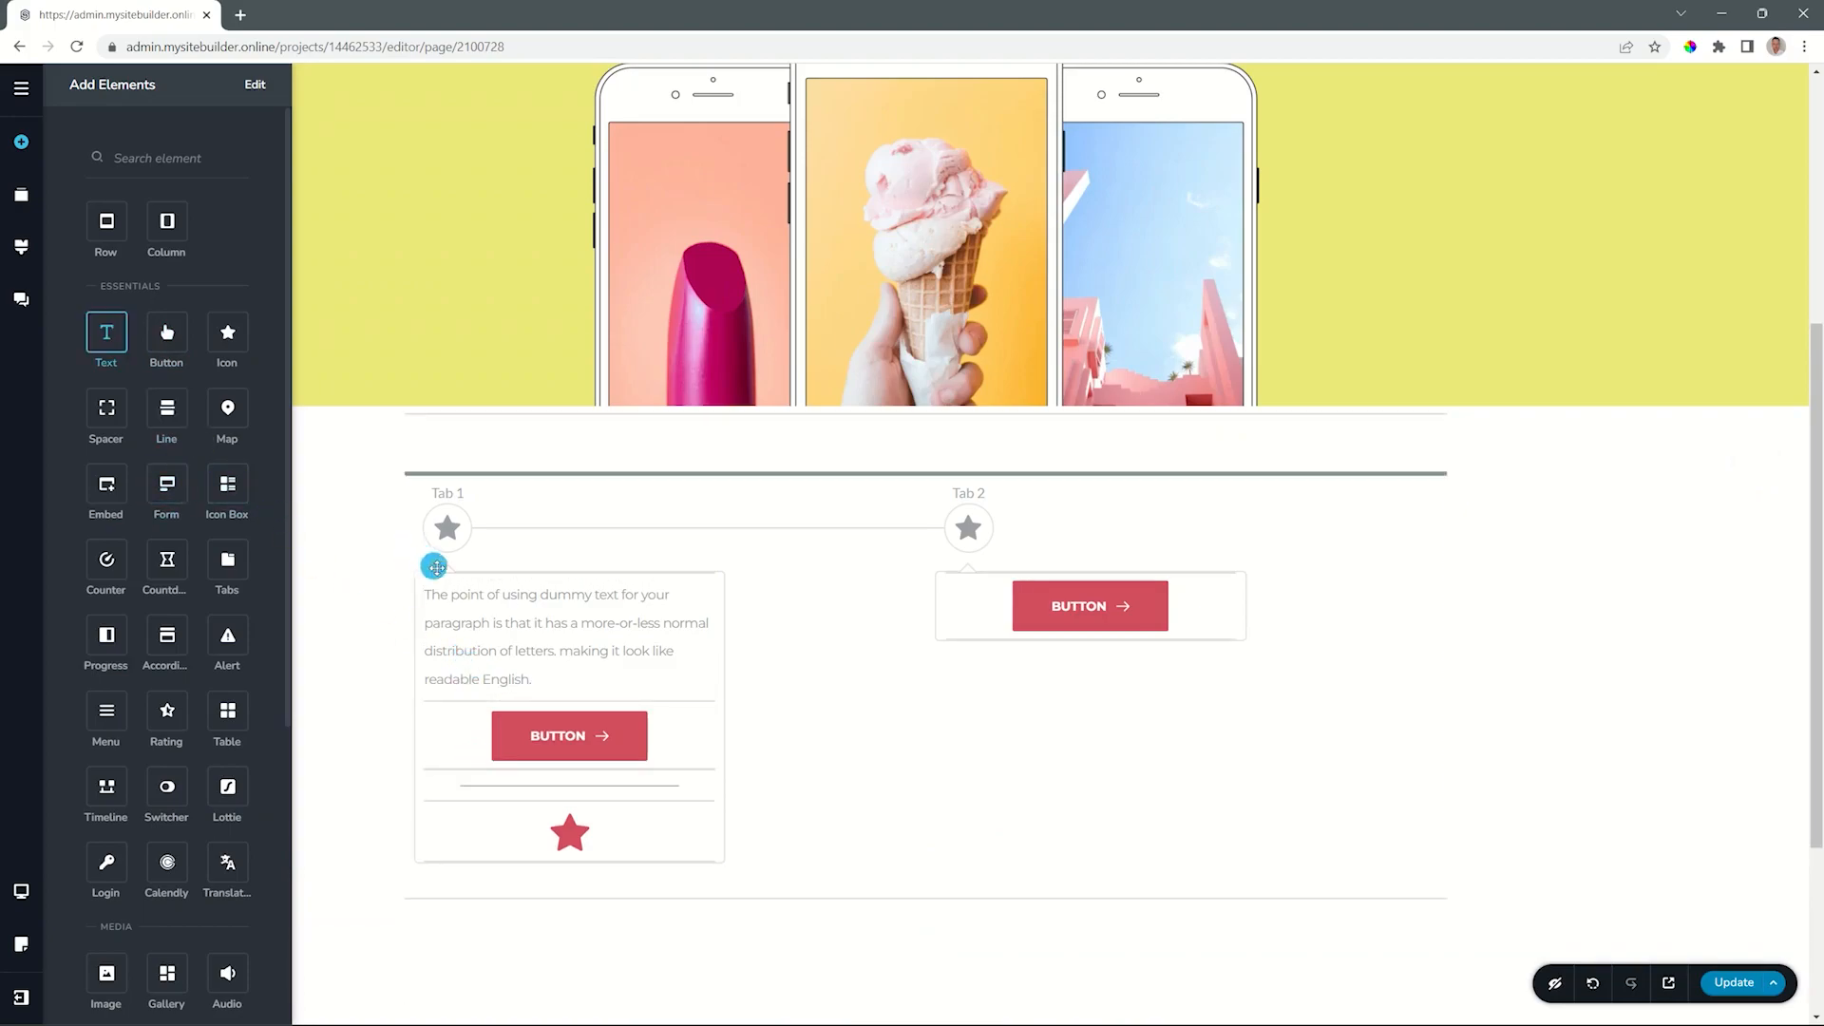
{"action": "left_click_drag", "start_coordinate": [467, 576], "coordinate": [473, 594]}
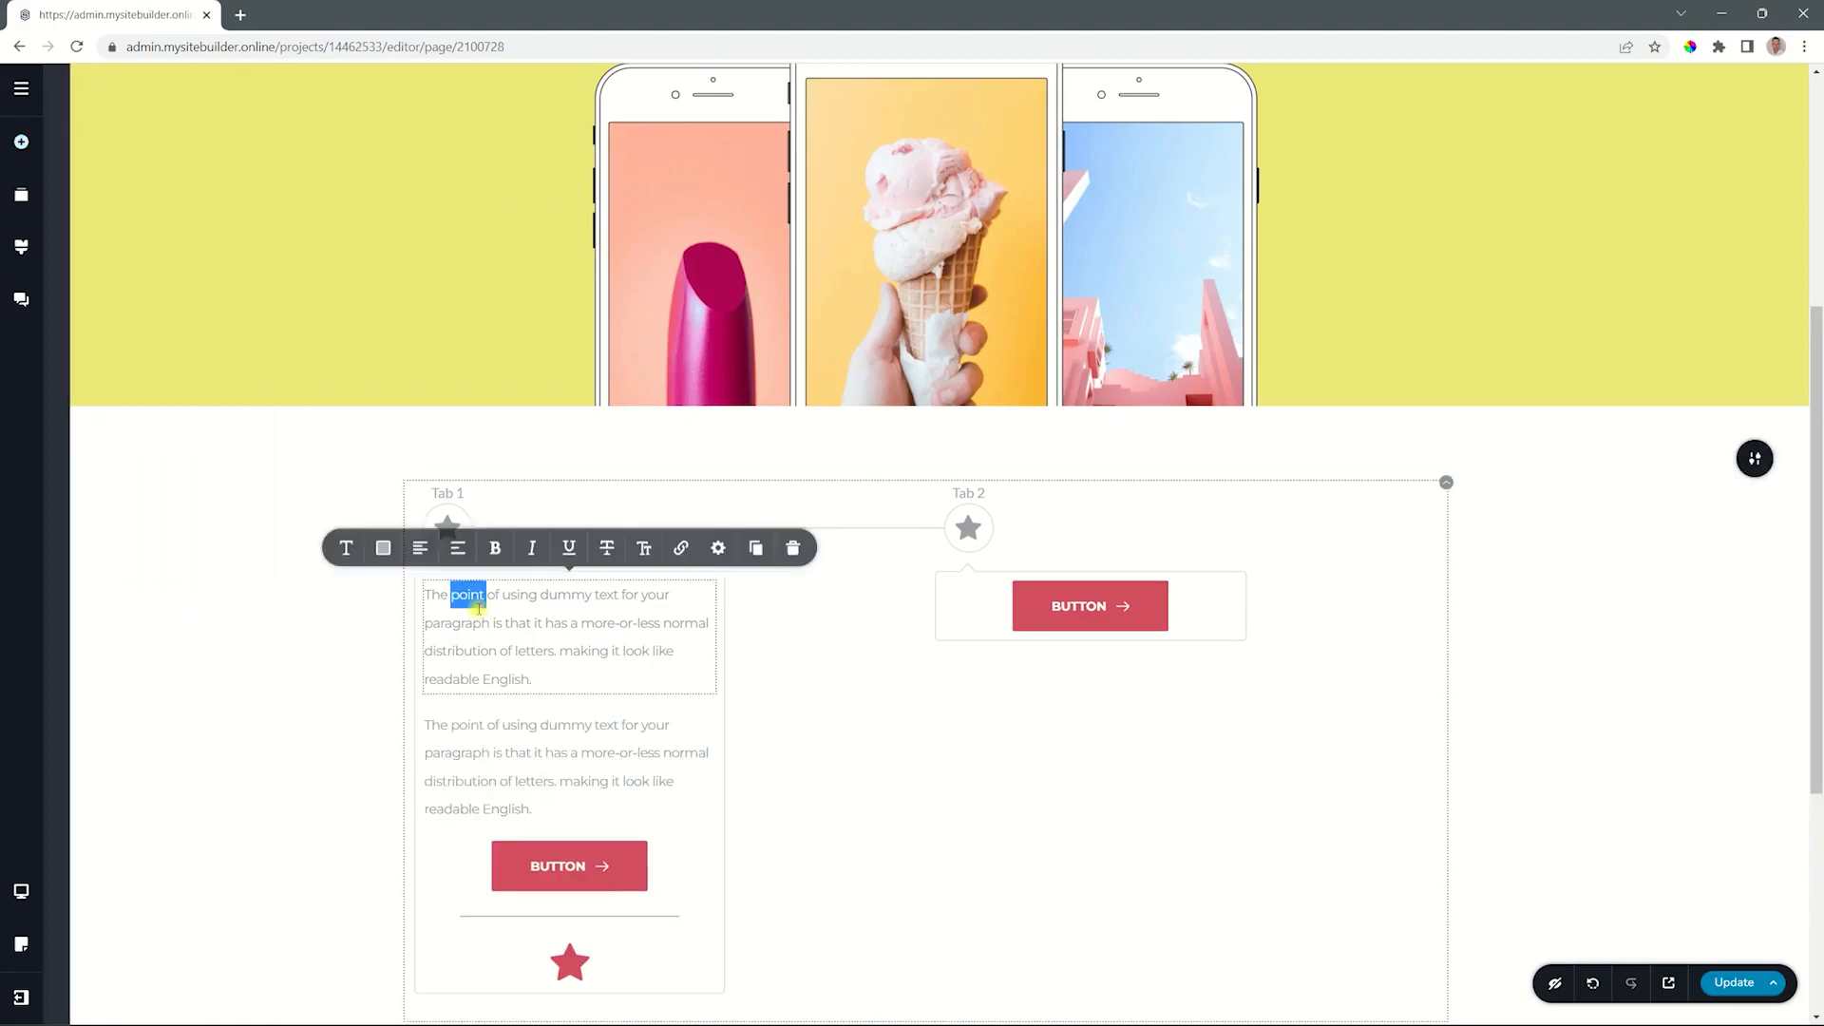
{"action": "type", "text": "Heading 1"}
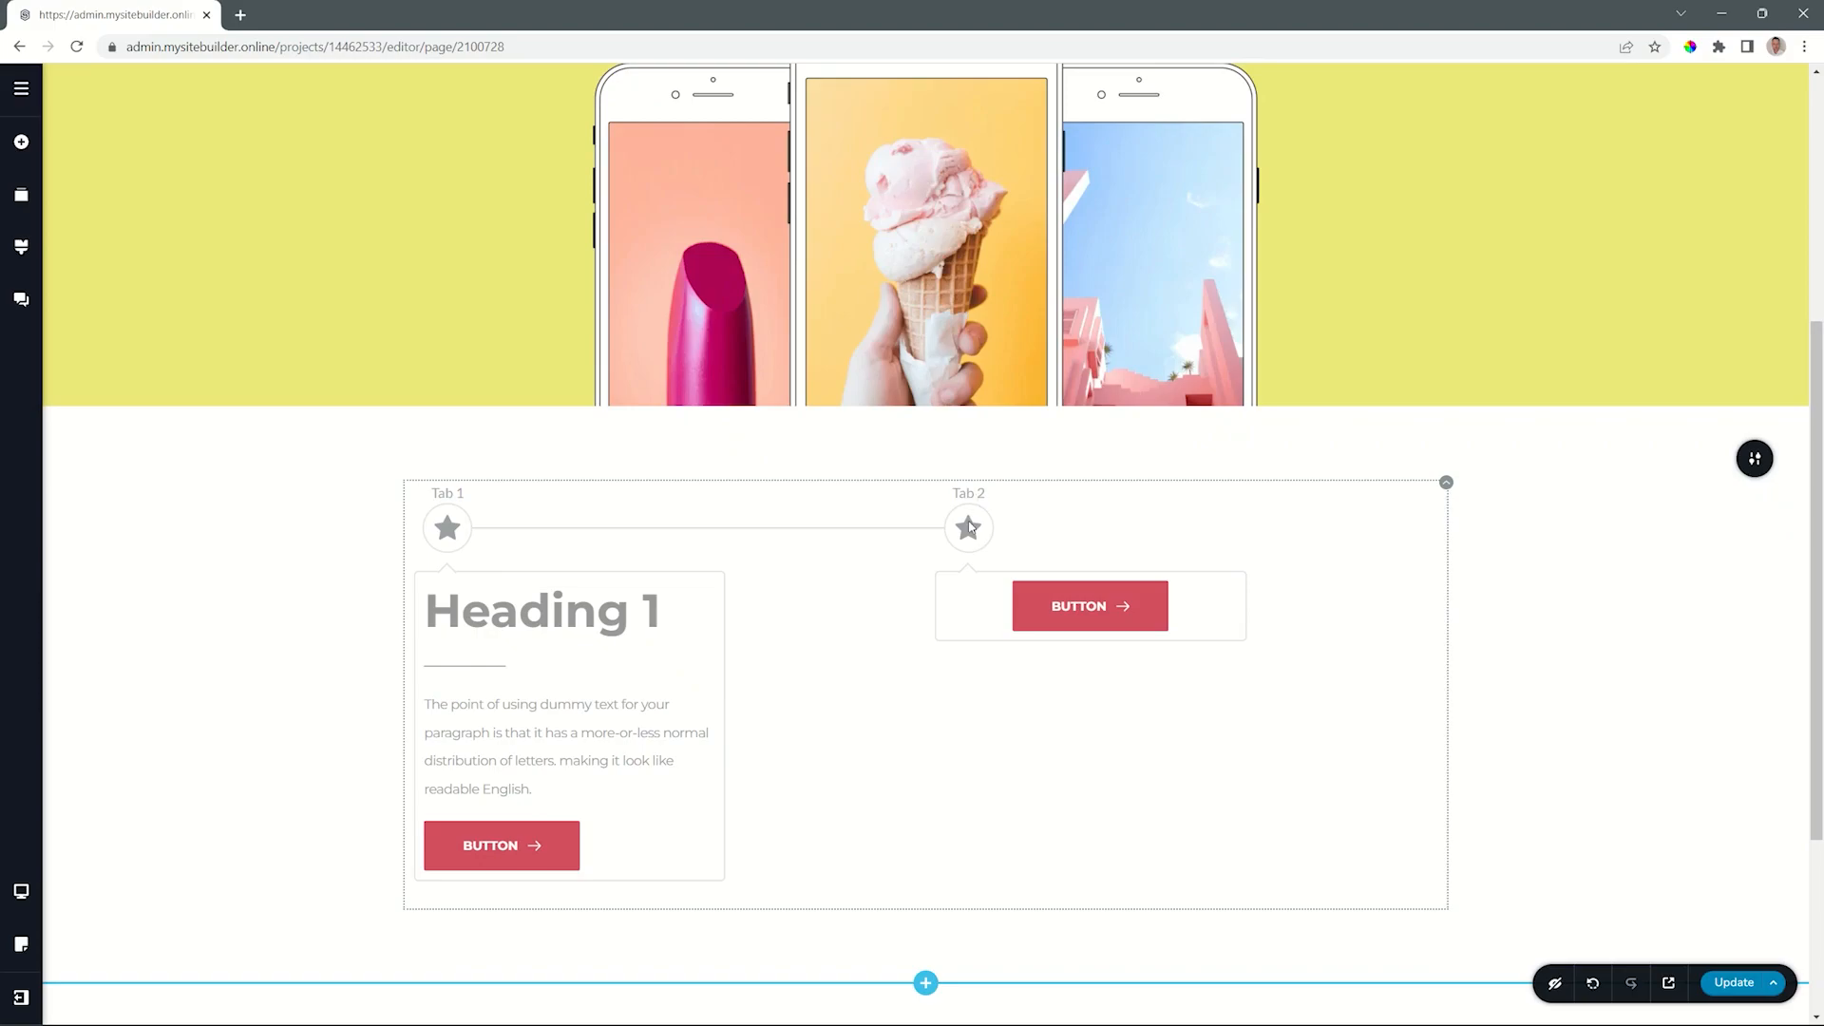
- Duplicate the Tab 1 timeline item twice and delete the original Tab 2 item
{"action": "left_click", "coordinate": [454, 528]}
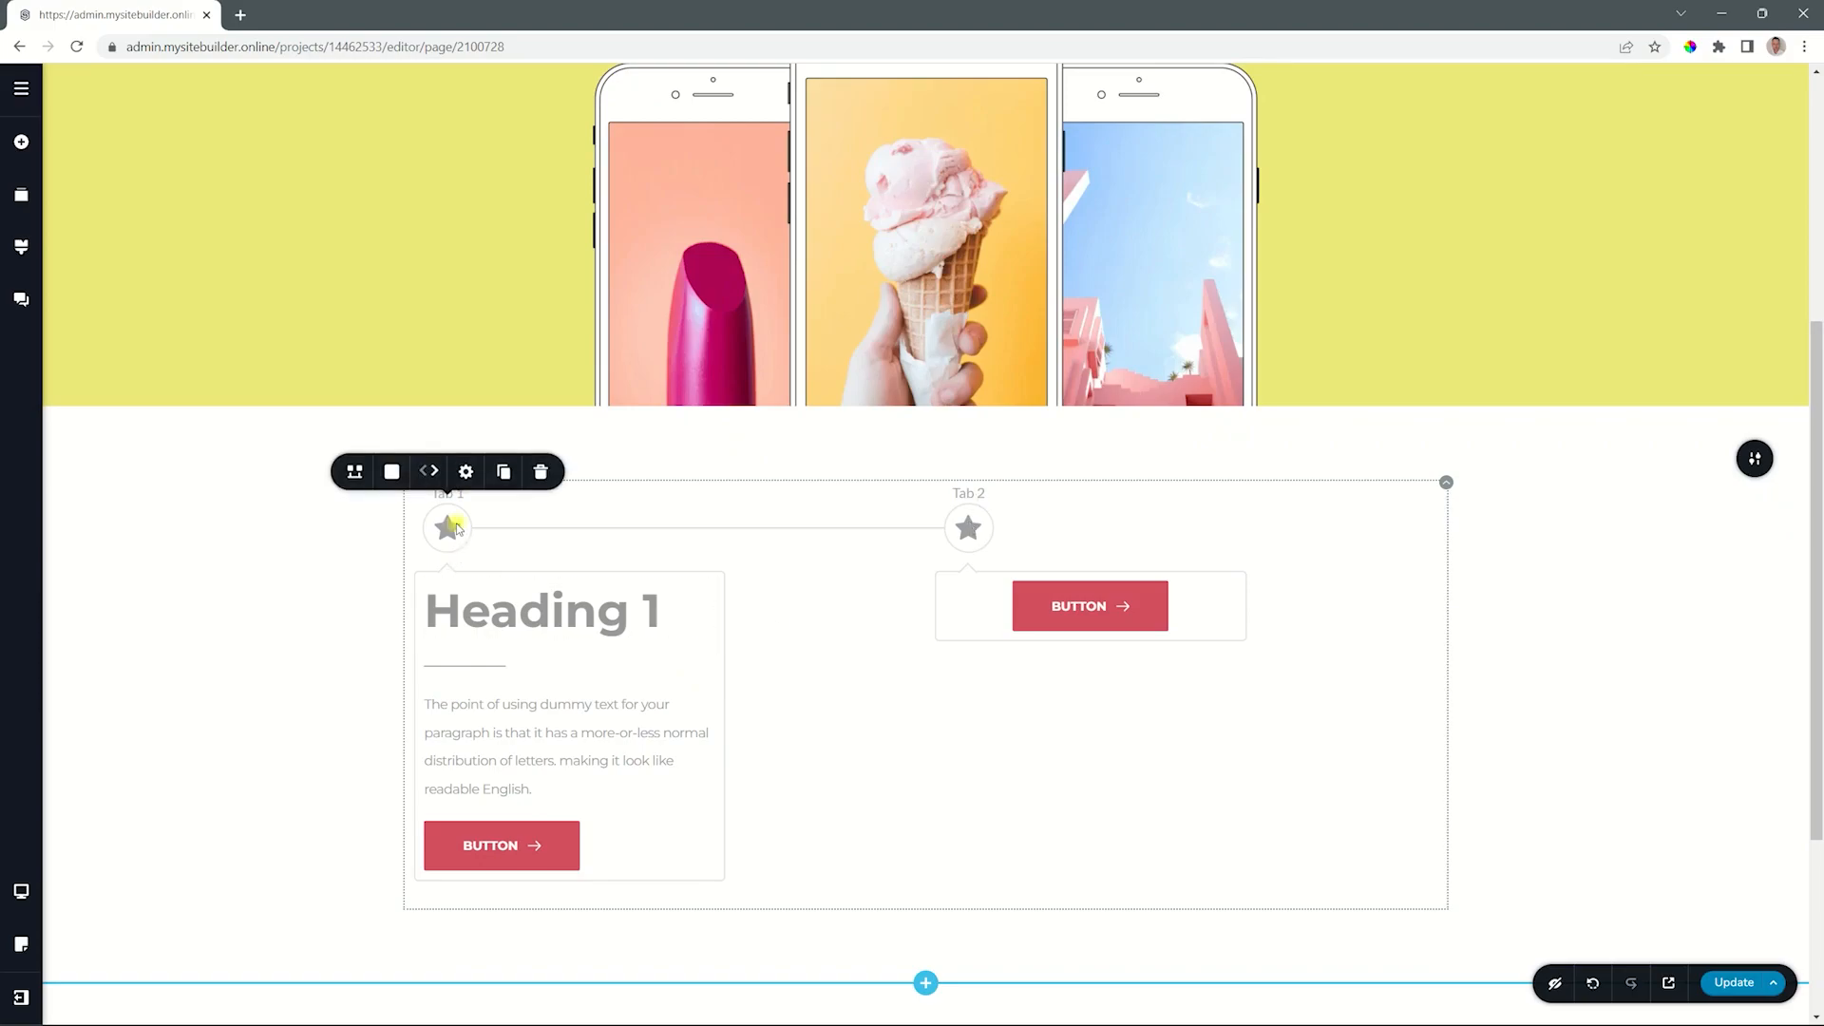
{"action": "left_click", "coordinate": [504, 473]}
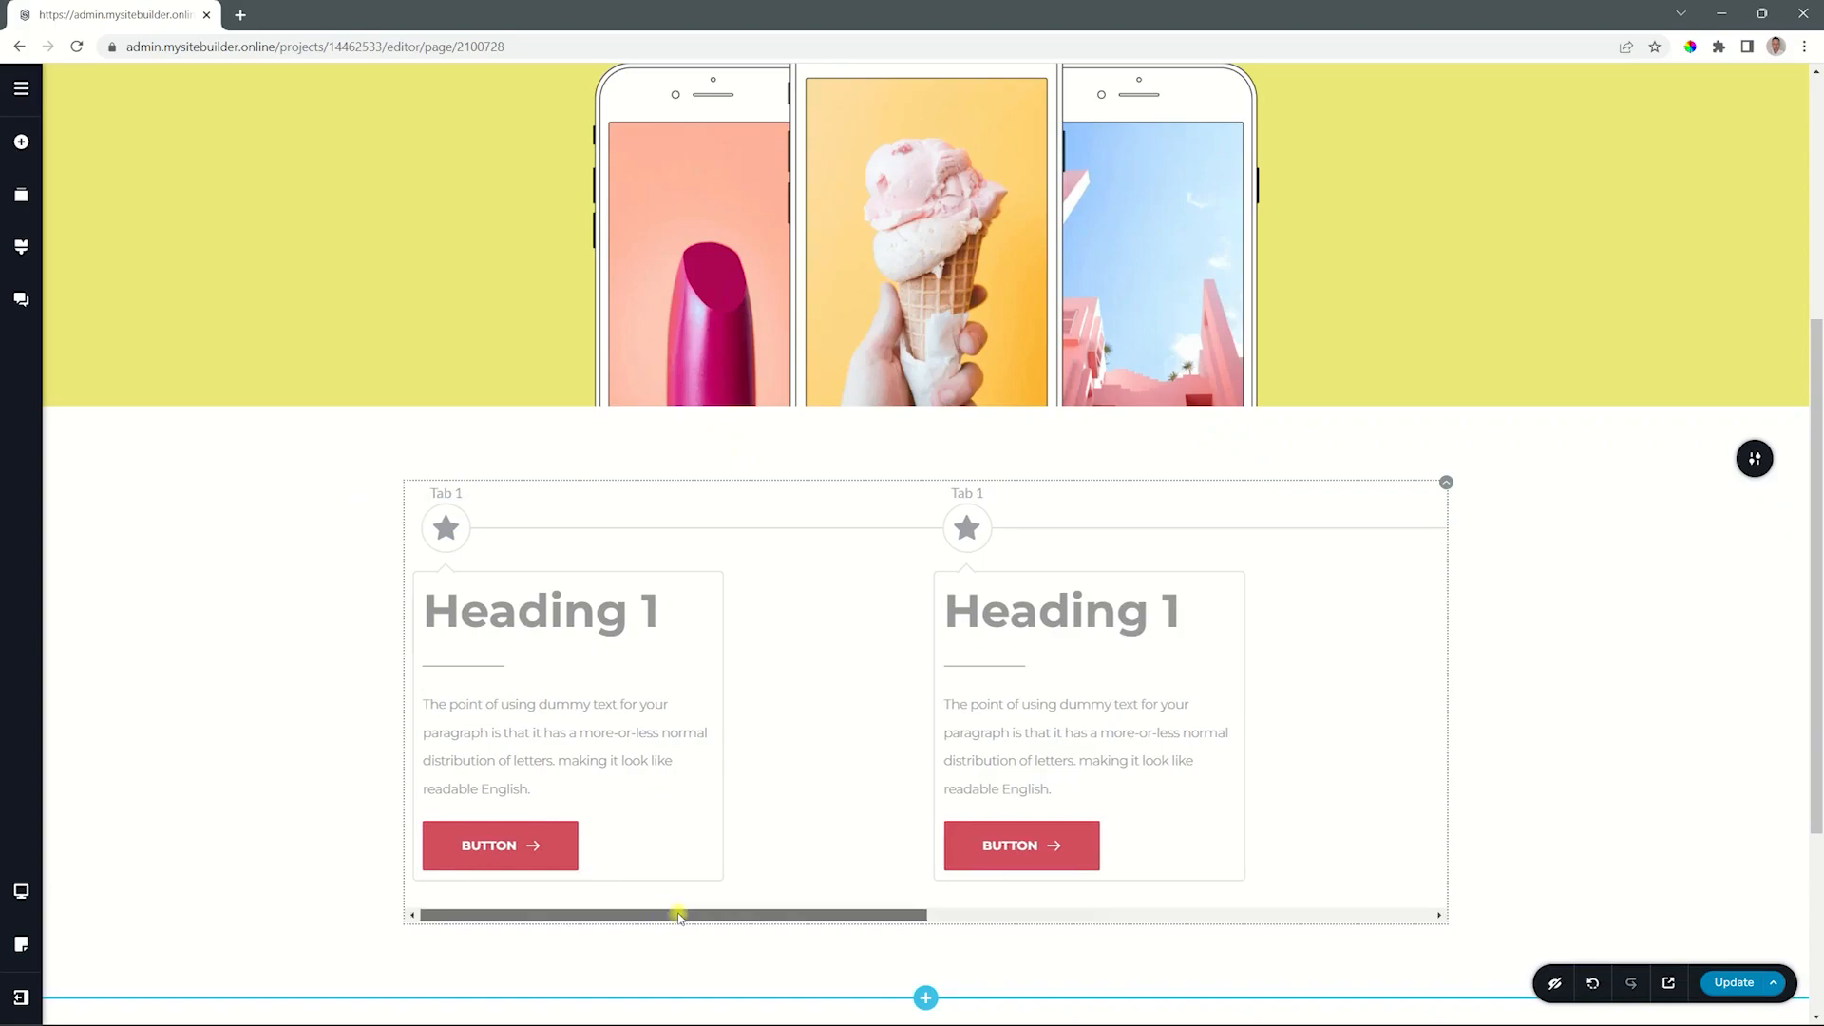
{"action": "left_click_drag", "start_coordinate": [683, 916], "coordinate": [915, 921]}
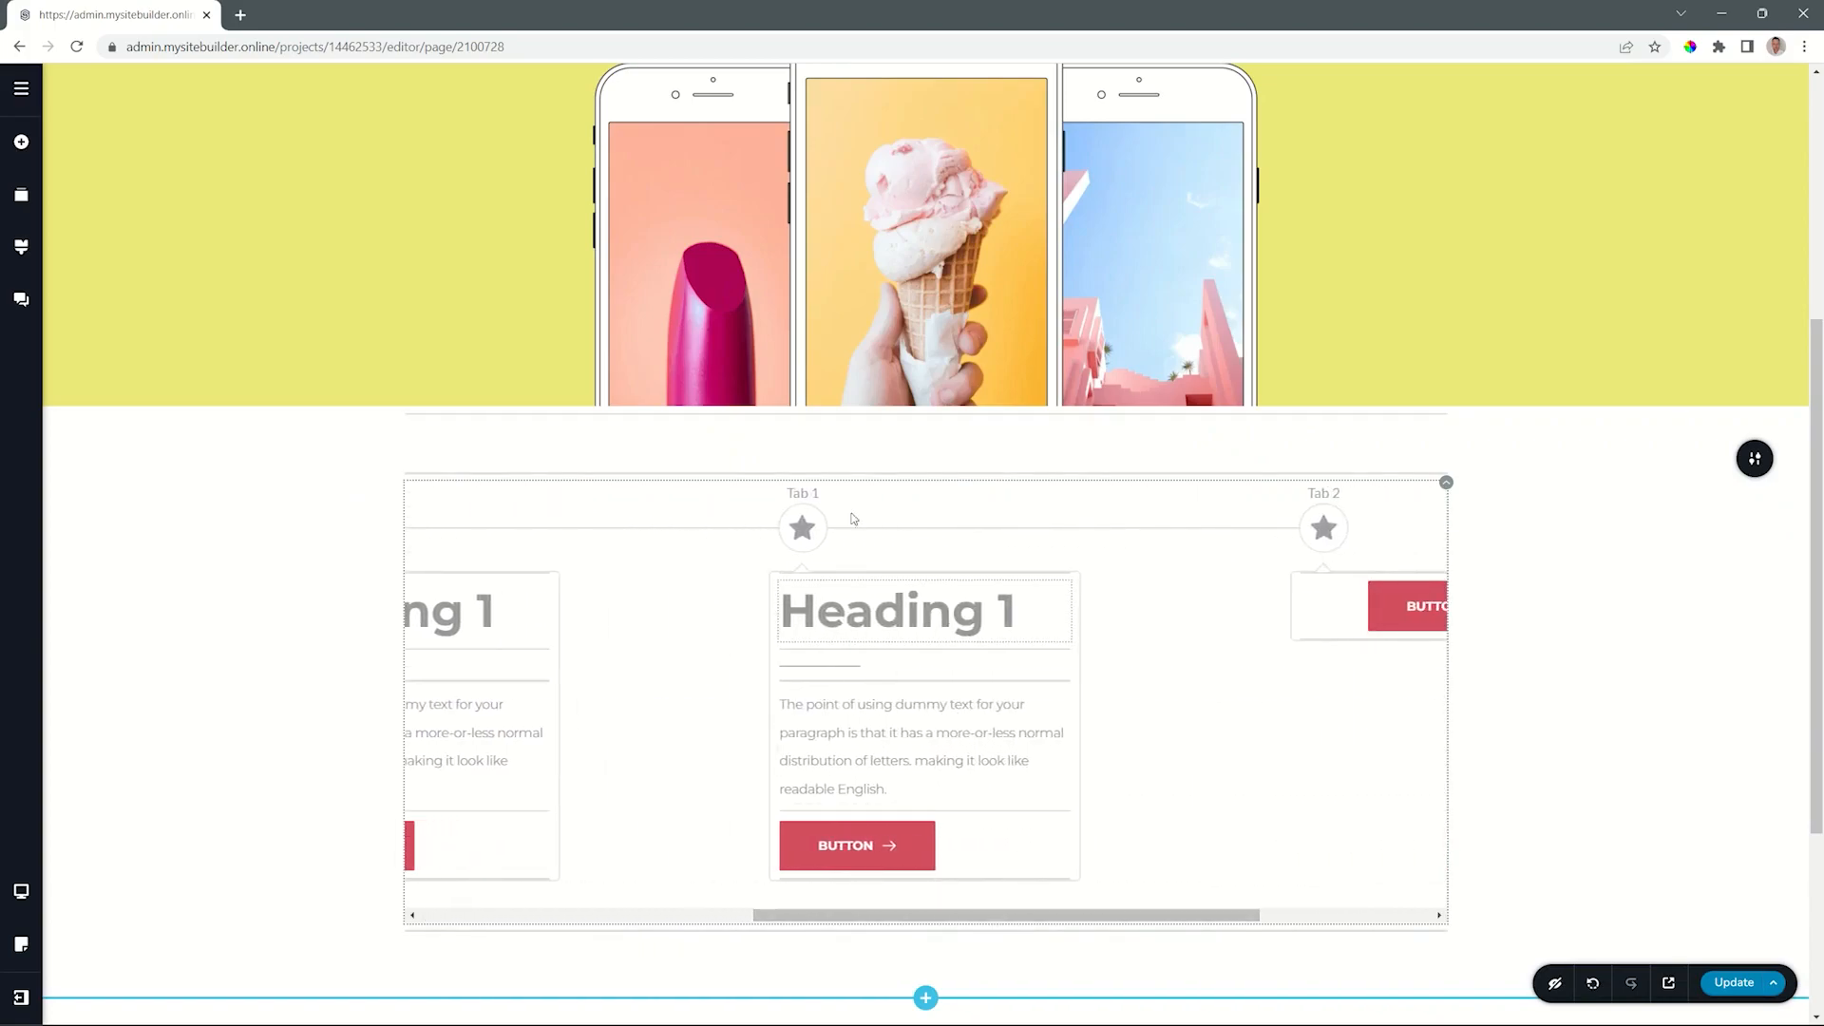
{"action": "left_click_drag", "start_coordinate": [834, 917], "coordinate": [1019, 923]}
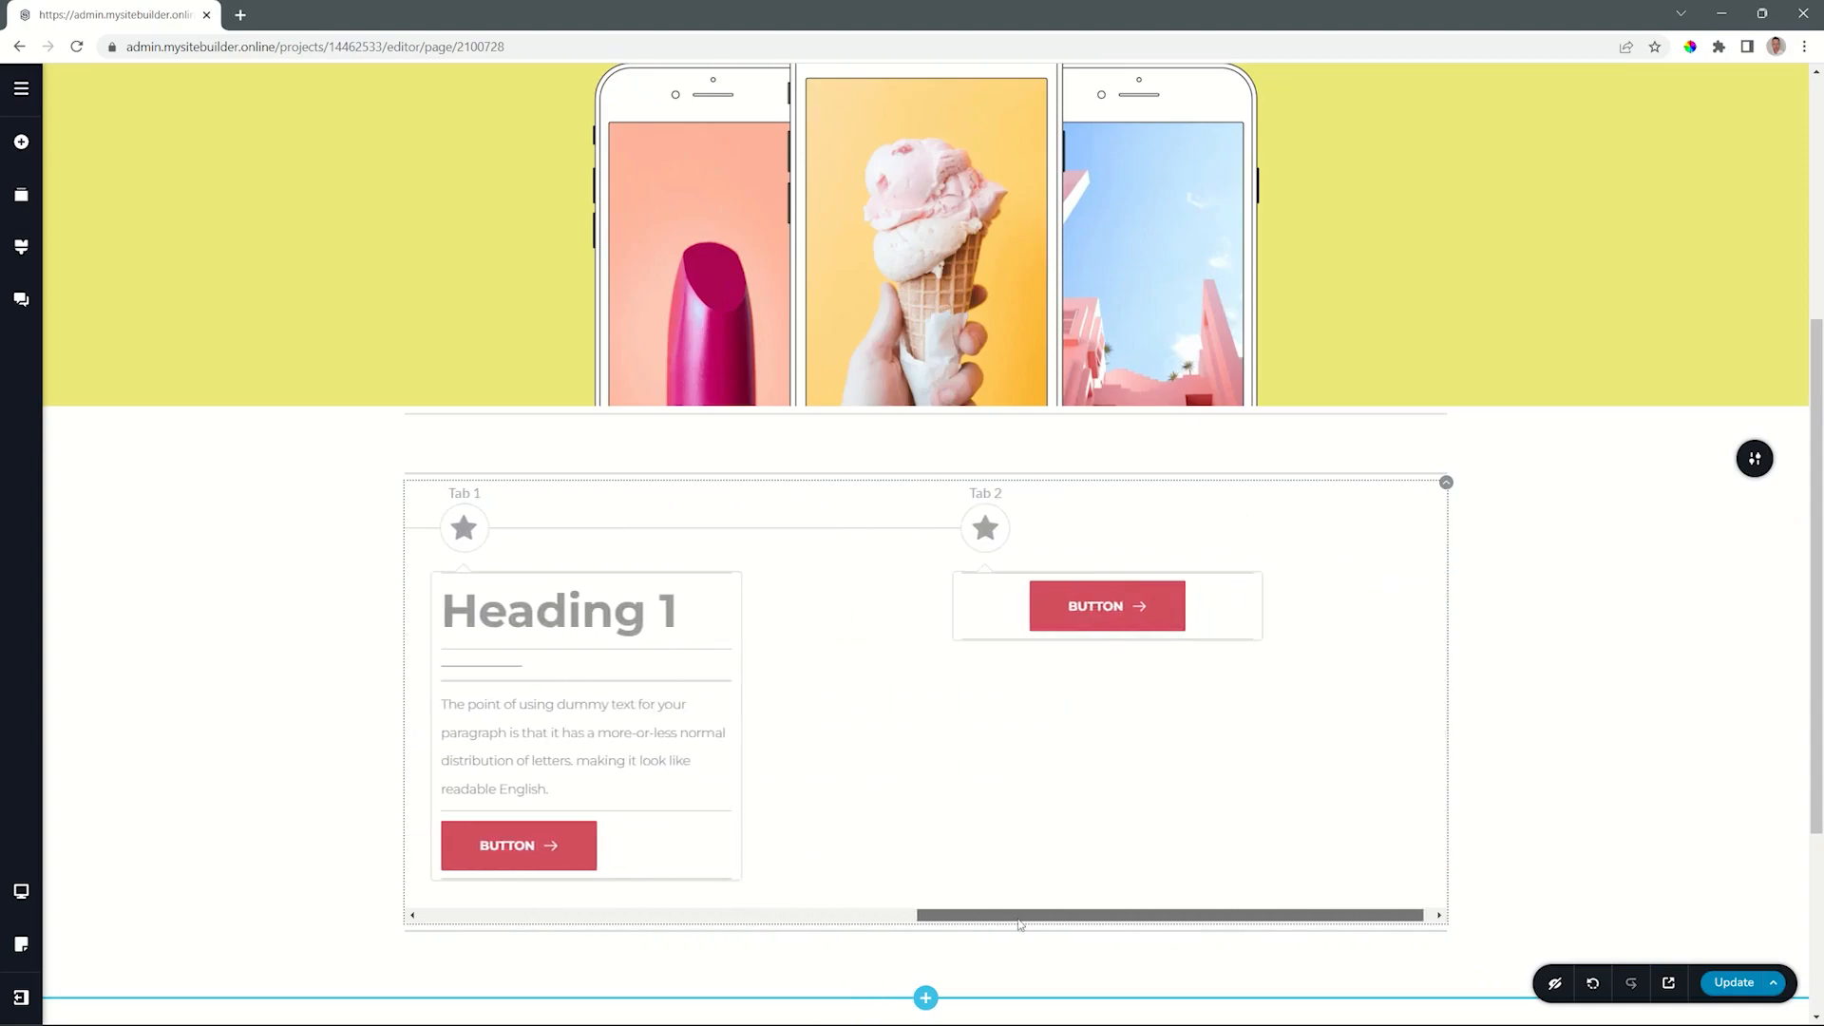
{"action": "left_click", "coordinate": [985, 527]}
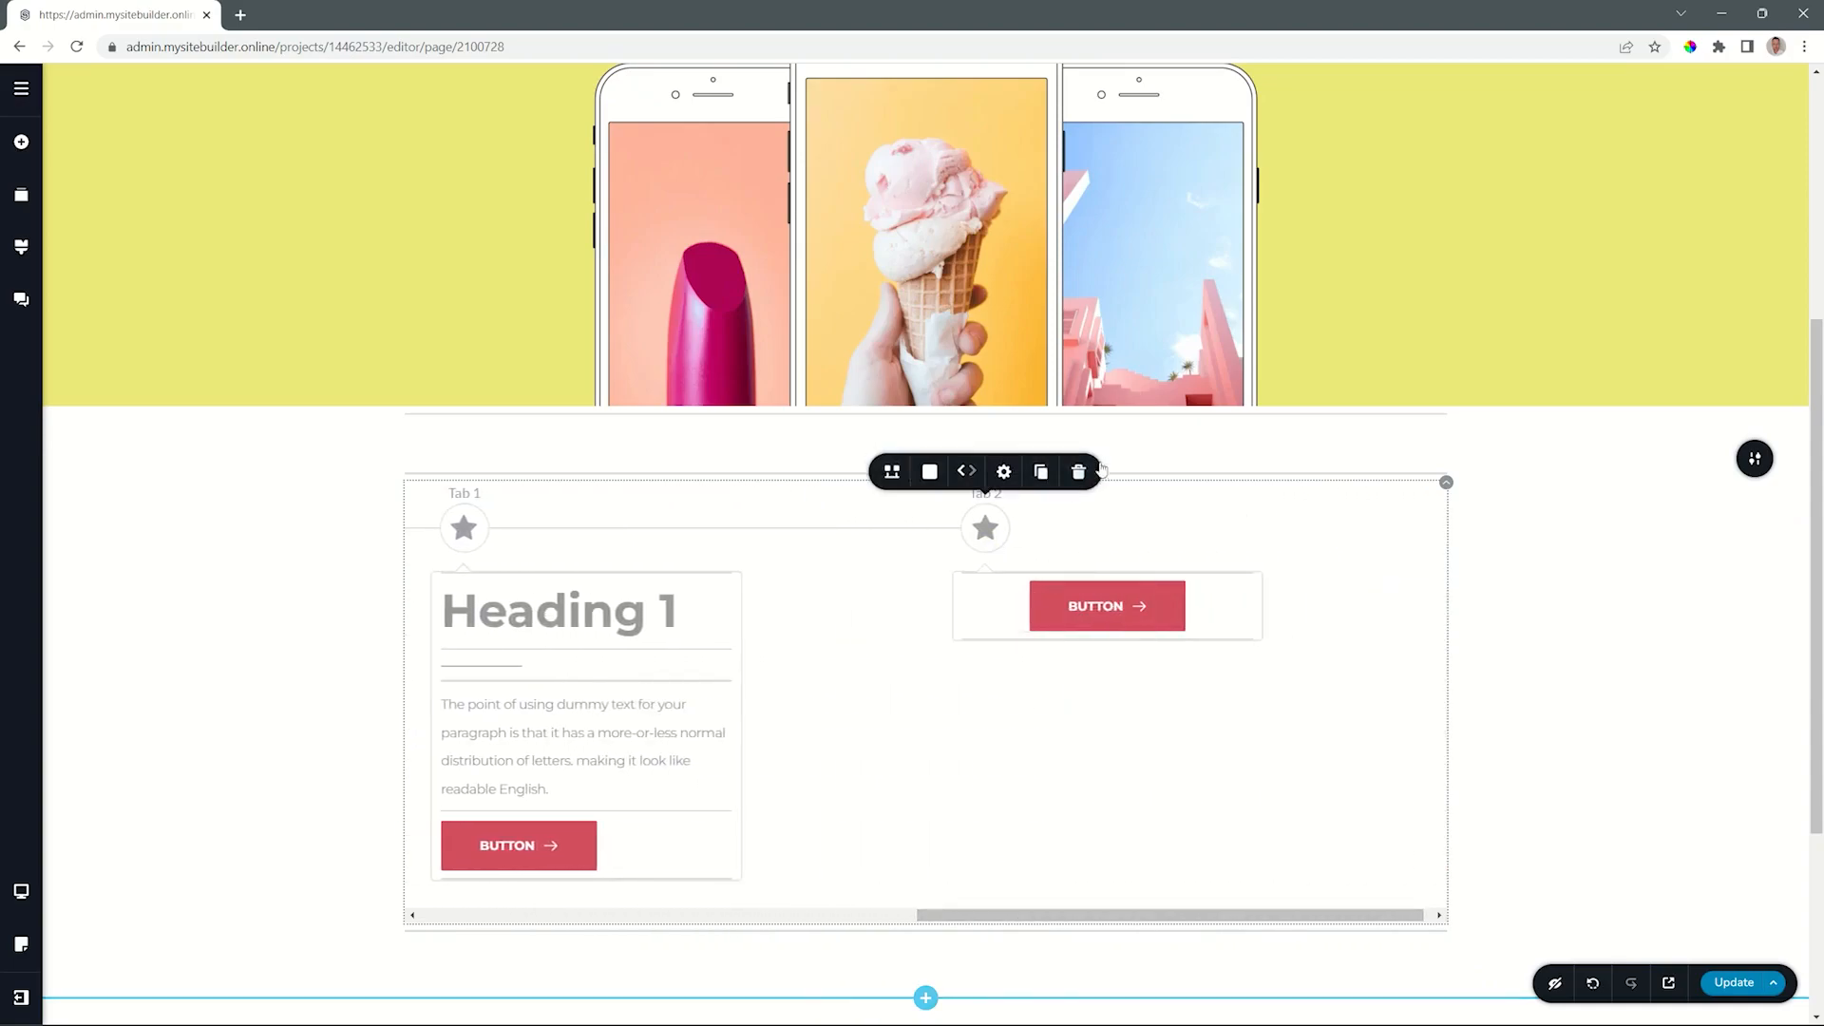
{"action": "left_click", "coordinate": [1078, 471]}
- Rename the two duplicated timeline items as Tab 2 and Tab 3
{"action": "left_click_drag", "start_coordinate": [891, 918], "coordinate": [574, 925]}
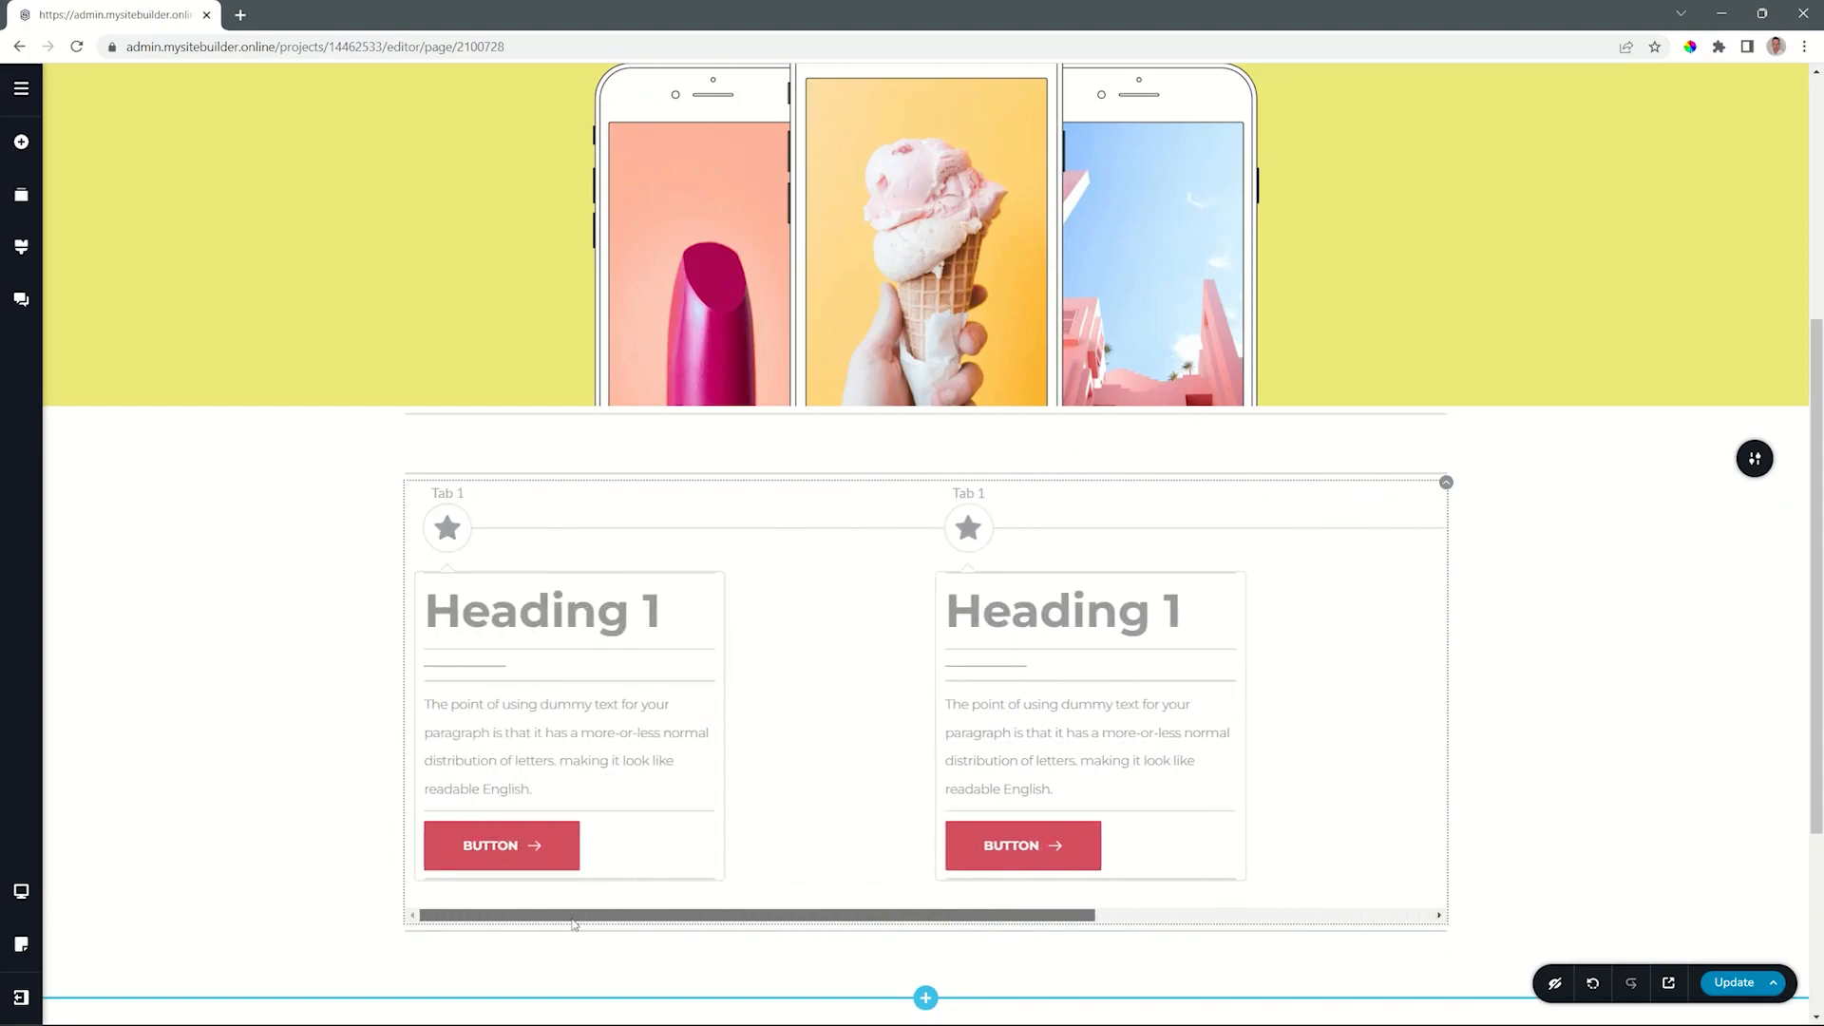
{"action": "left_click", "coordinate": [968, 493]}
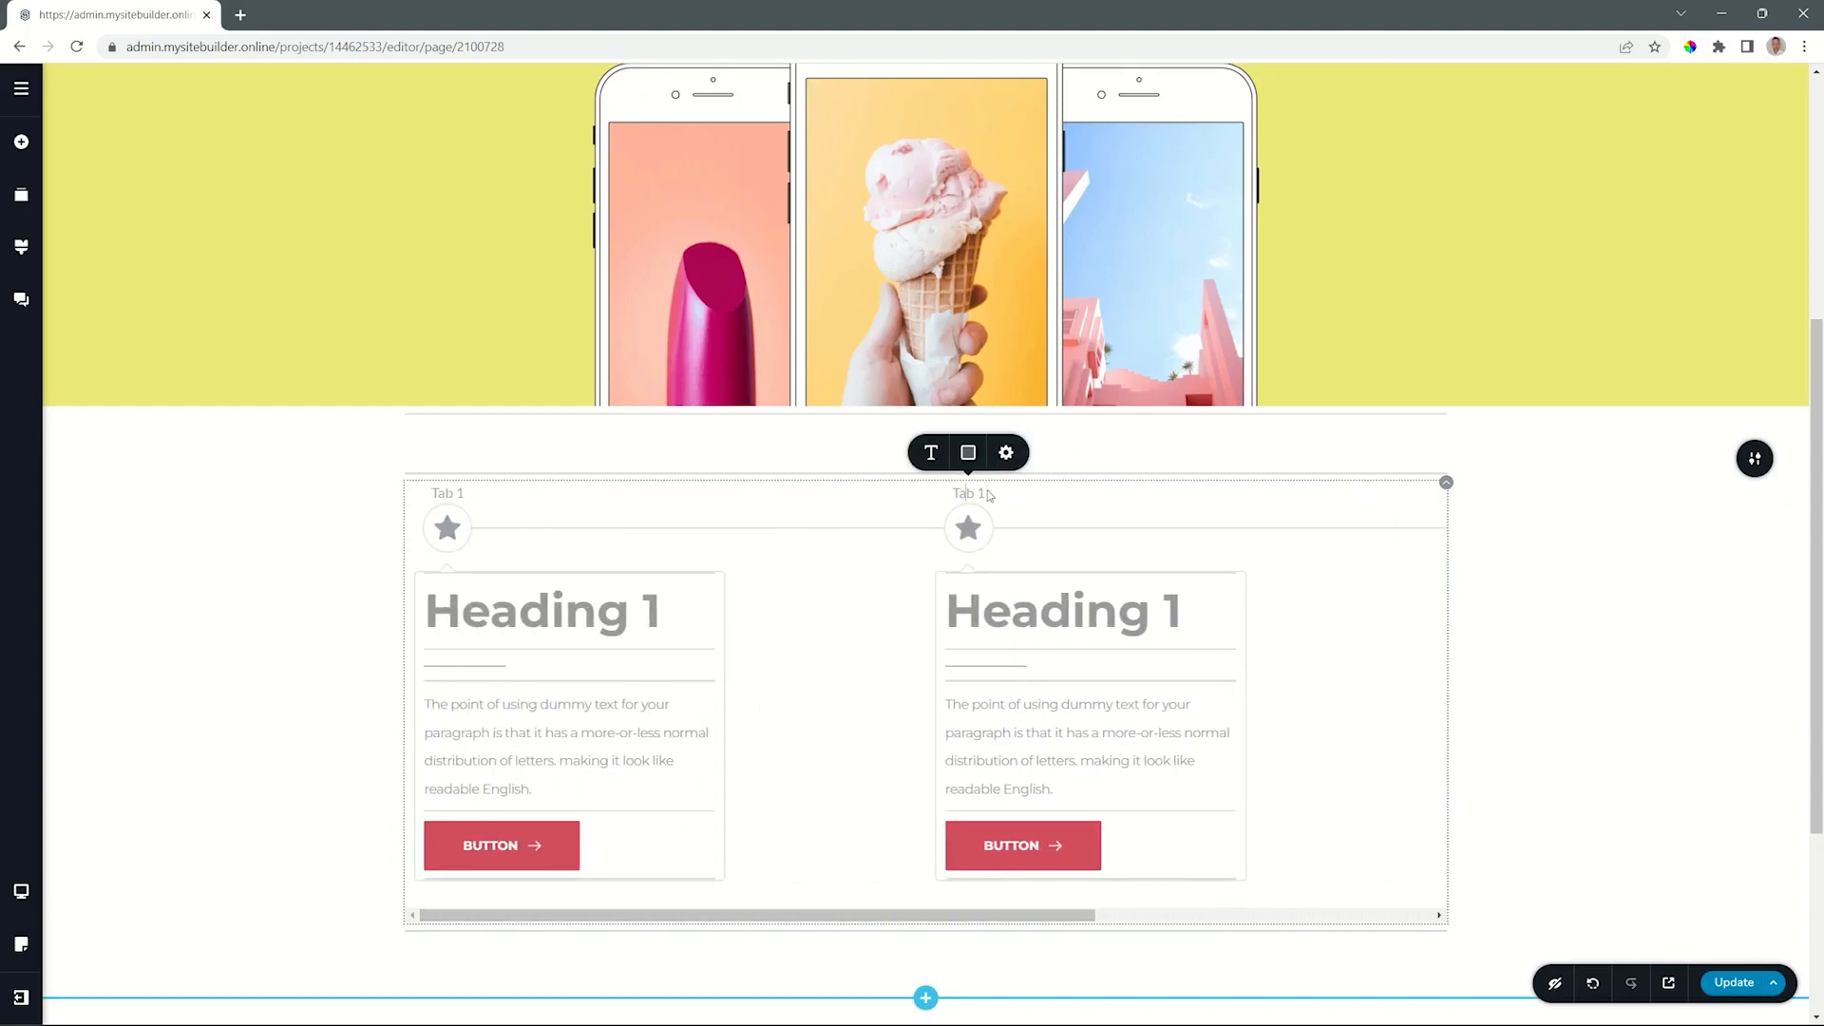
{"action": "key", "text": "BackSpace"}
{"action": "type", "text": "2"}
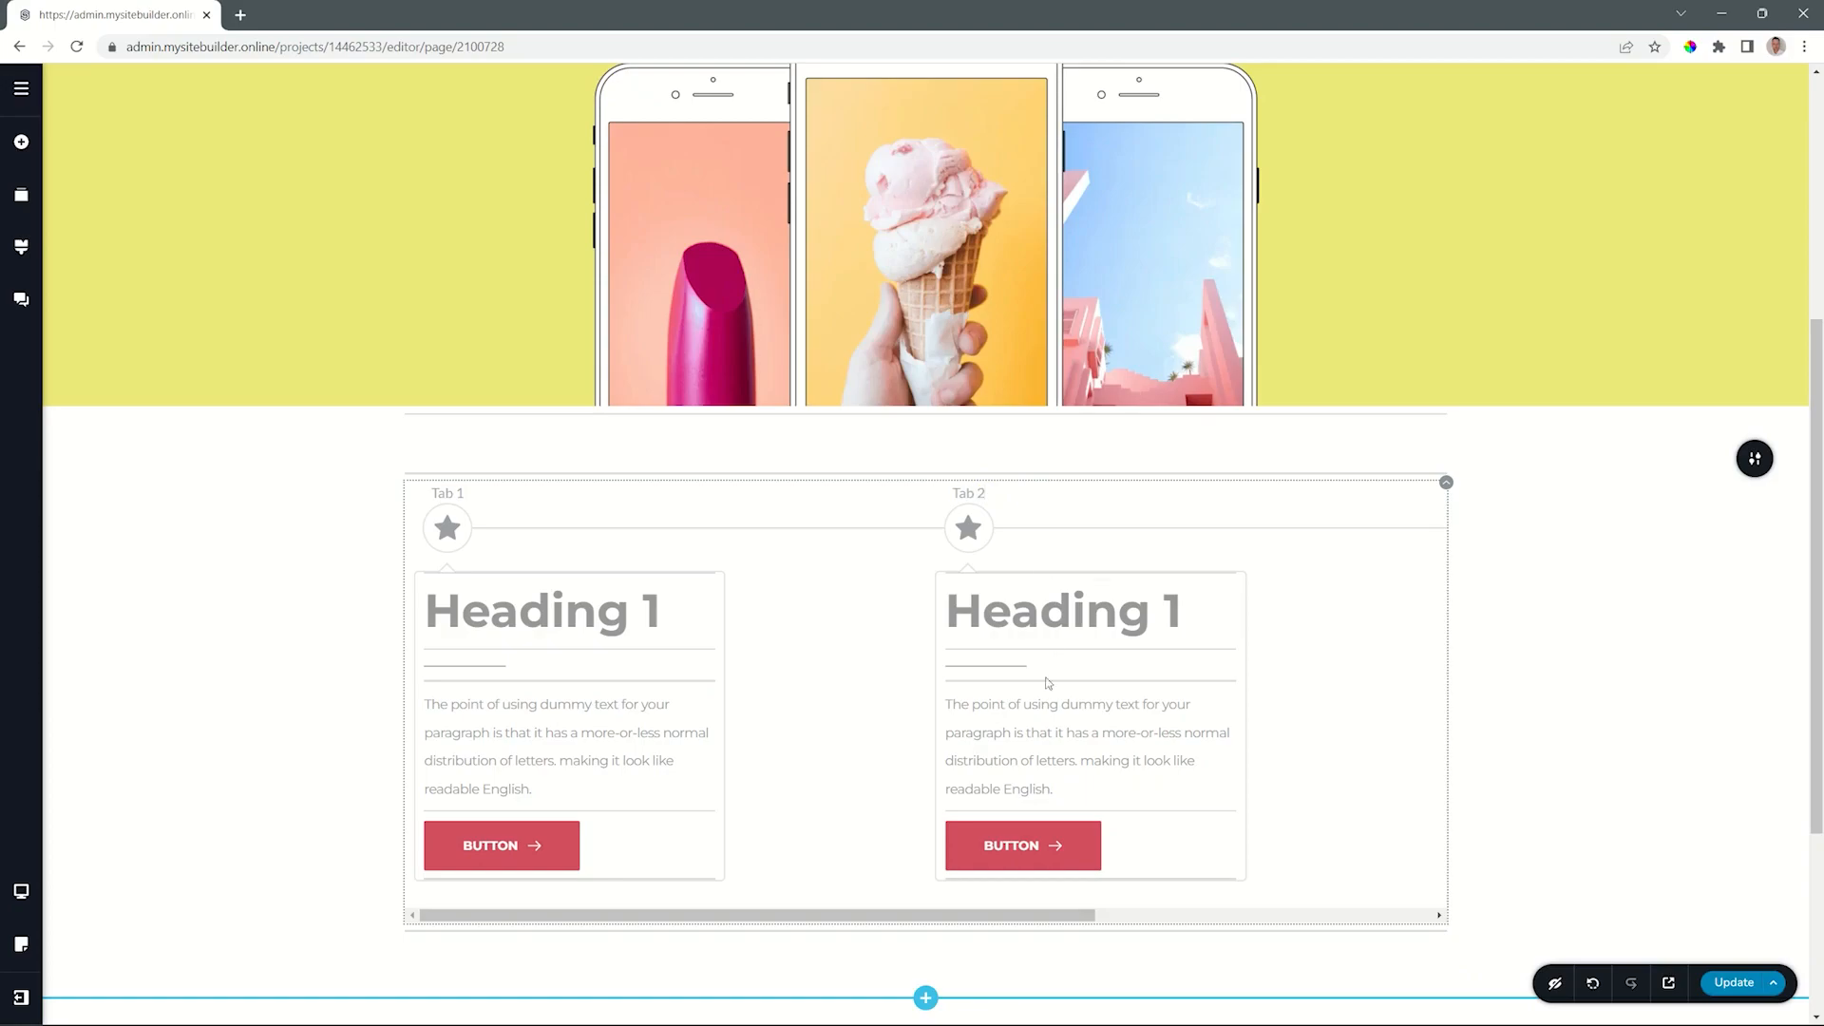
{"action": "left_click_drag", "start_coordinate": [883, 916], "coordinate": [1169, 917]}
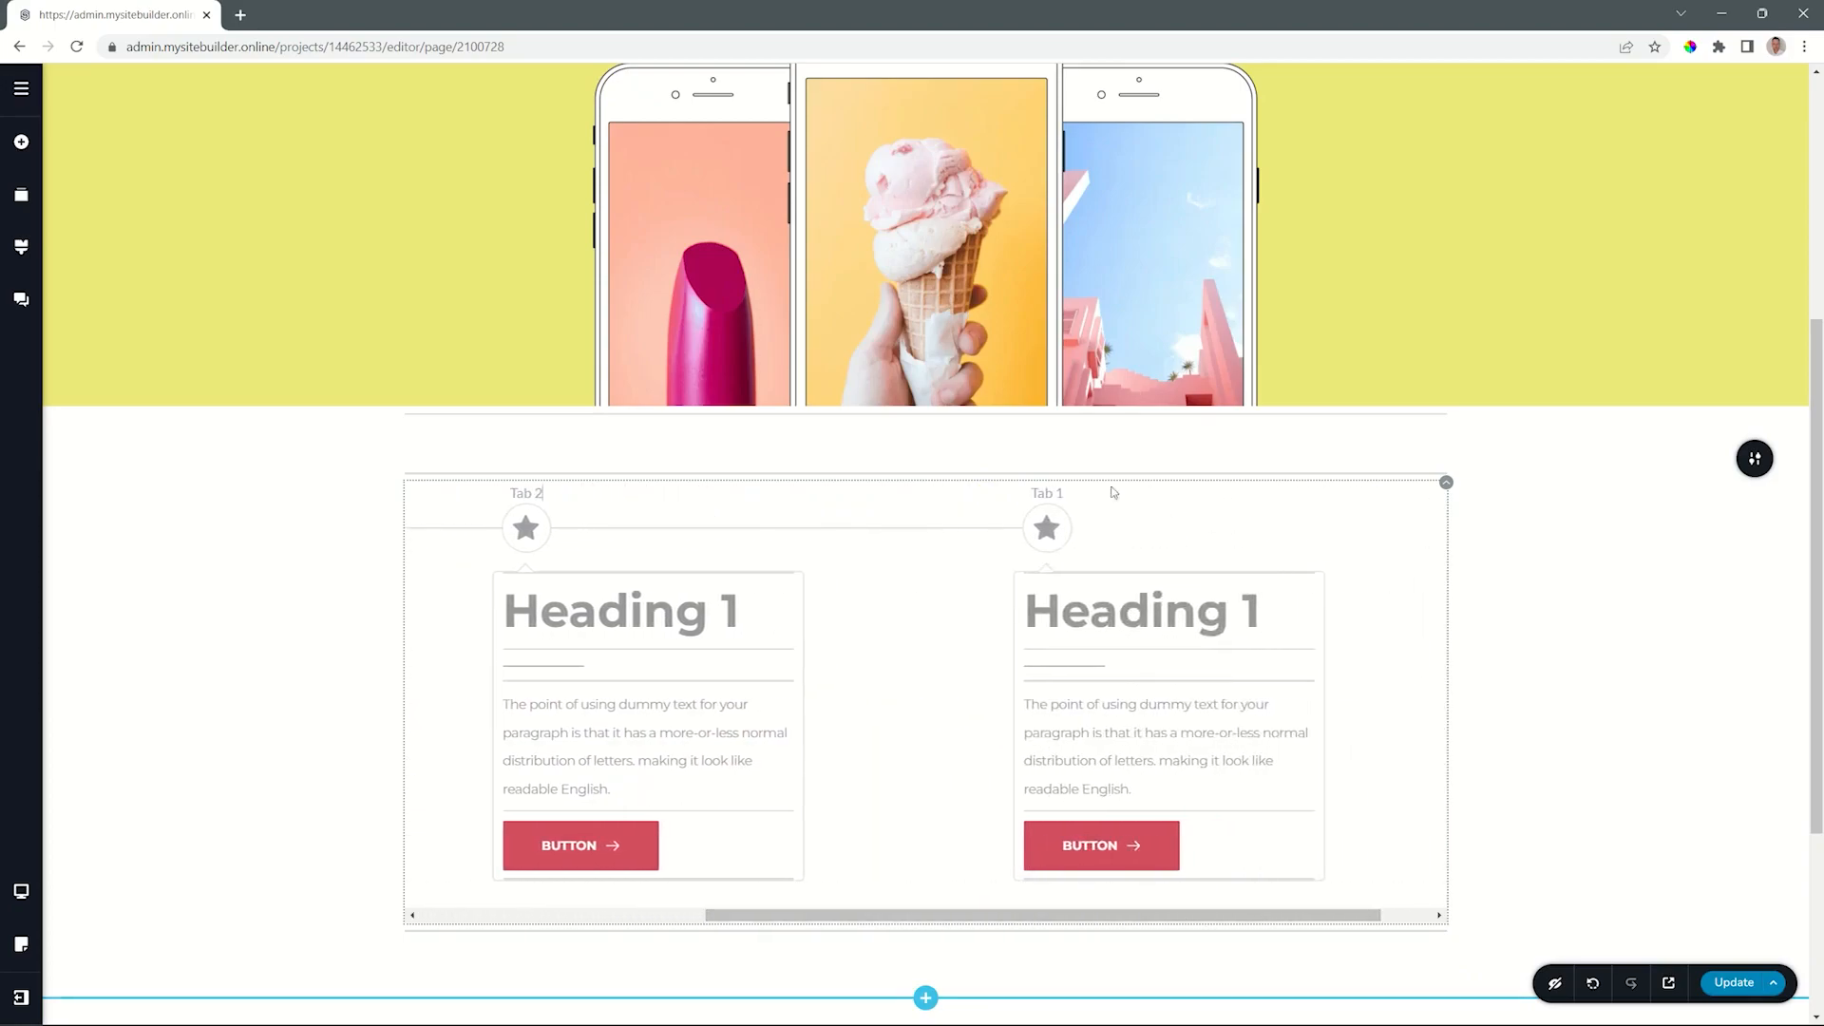
{"action": "left_click", "coordinate": [1060, 493]}
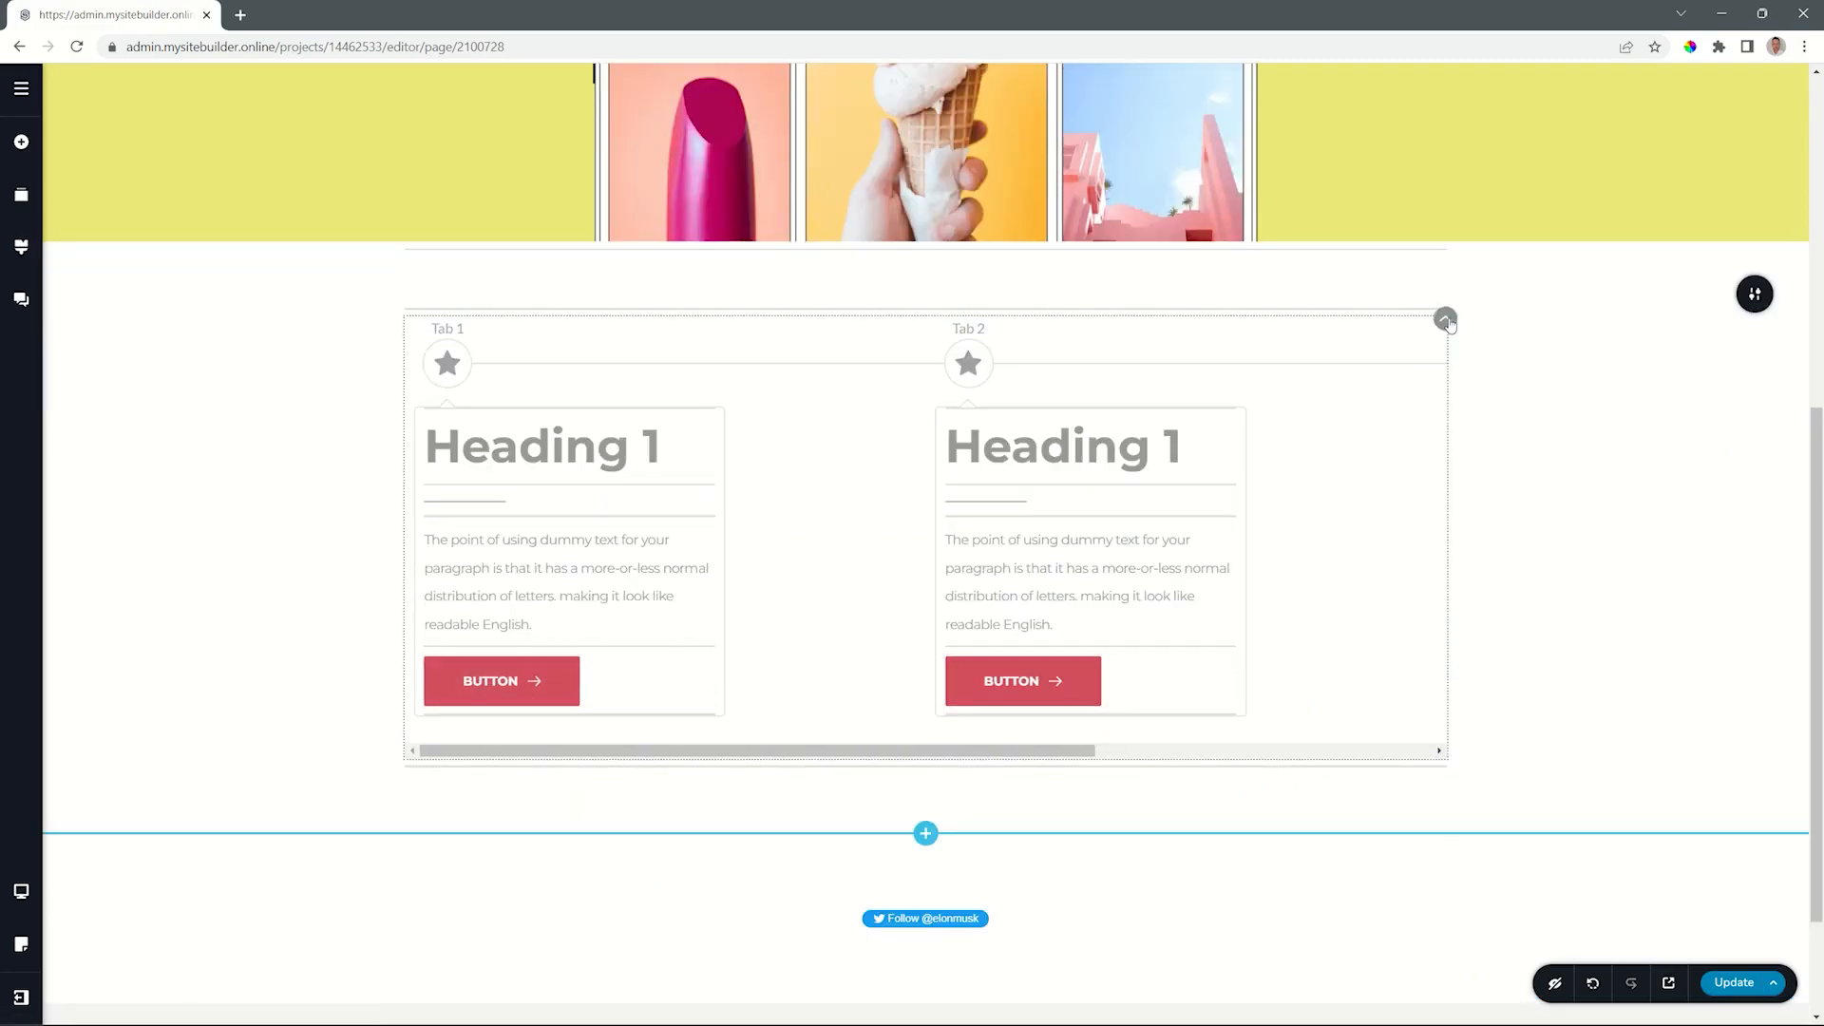
- Try a padding of 28 px around the timeline and restore it to 0 px
{"action": "left_click", "coordinate": [1446, 320]}
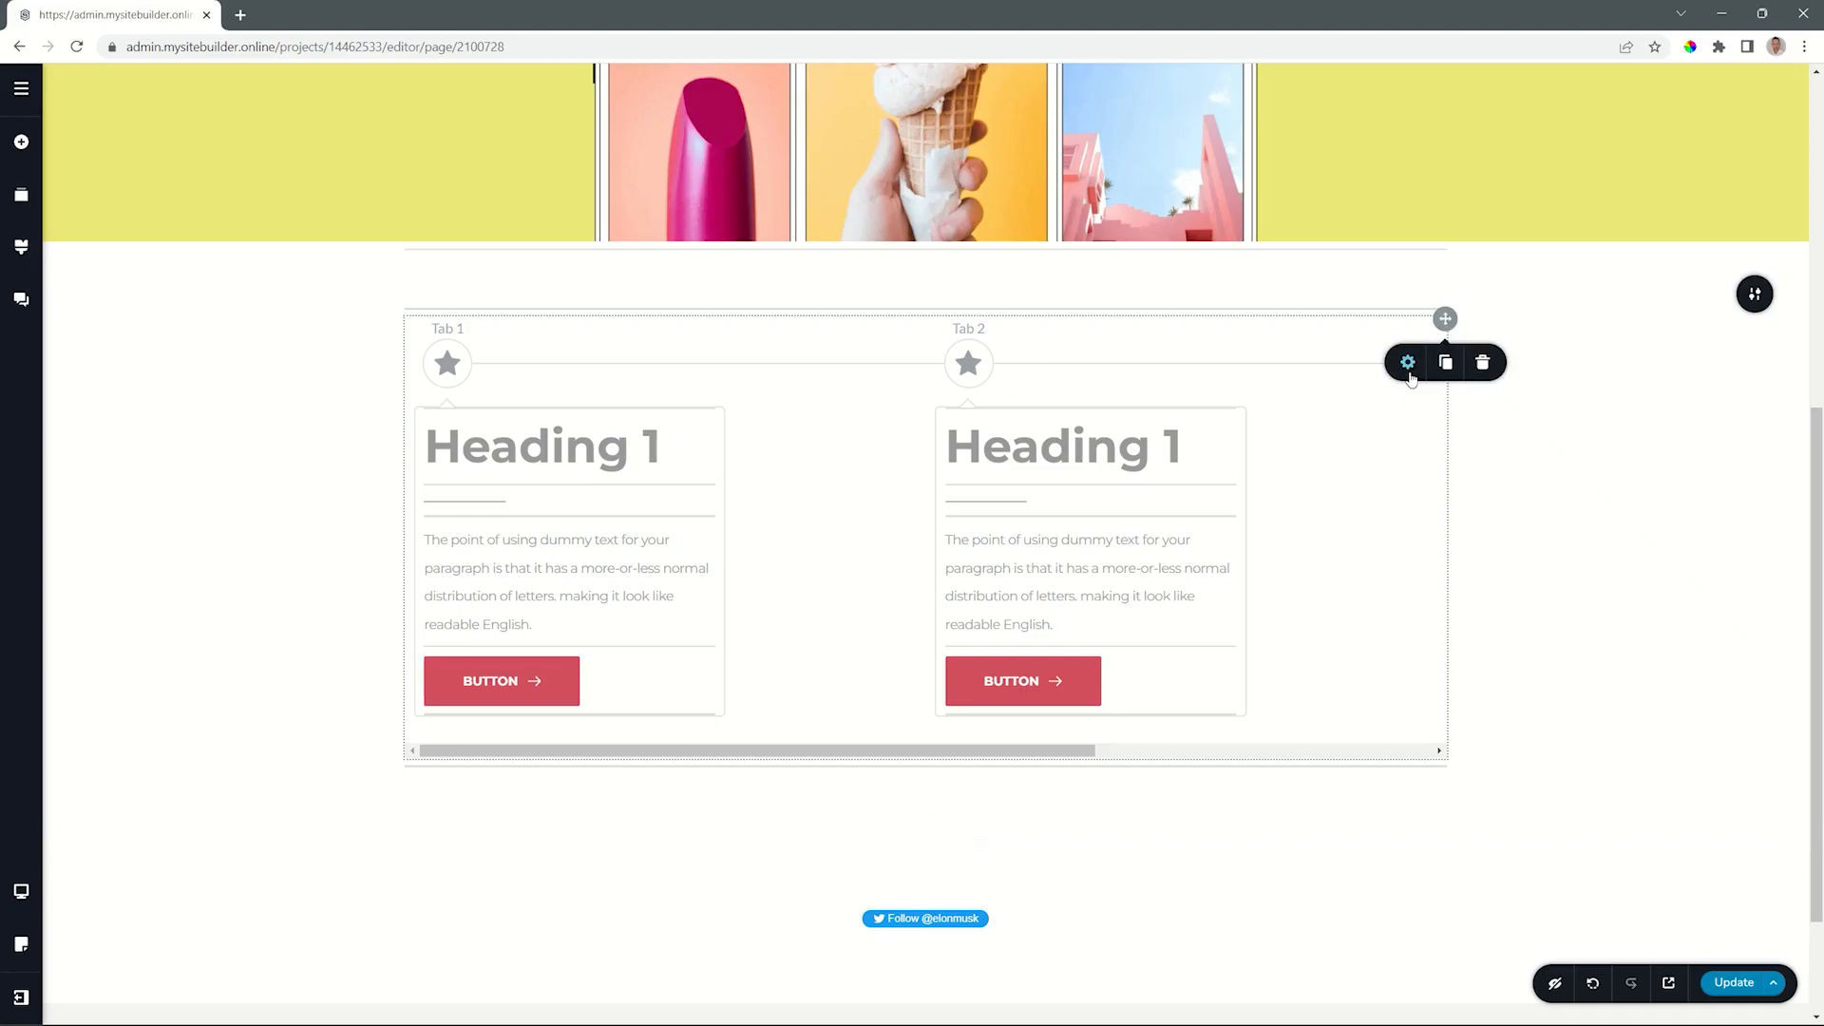
{"action": "left_click", "coordinate": [1409, 370]}
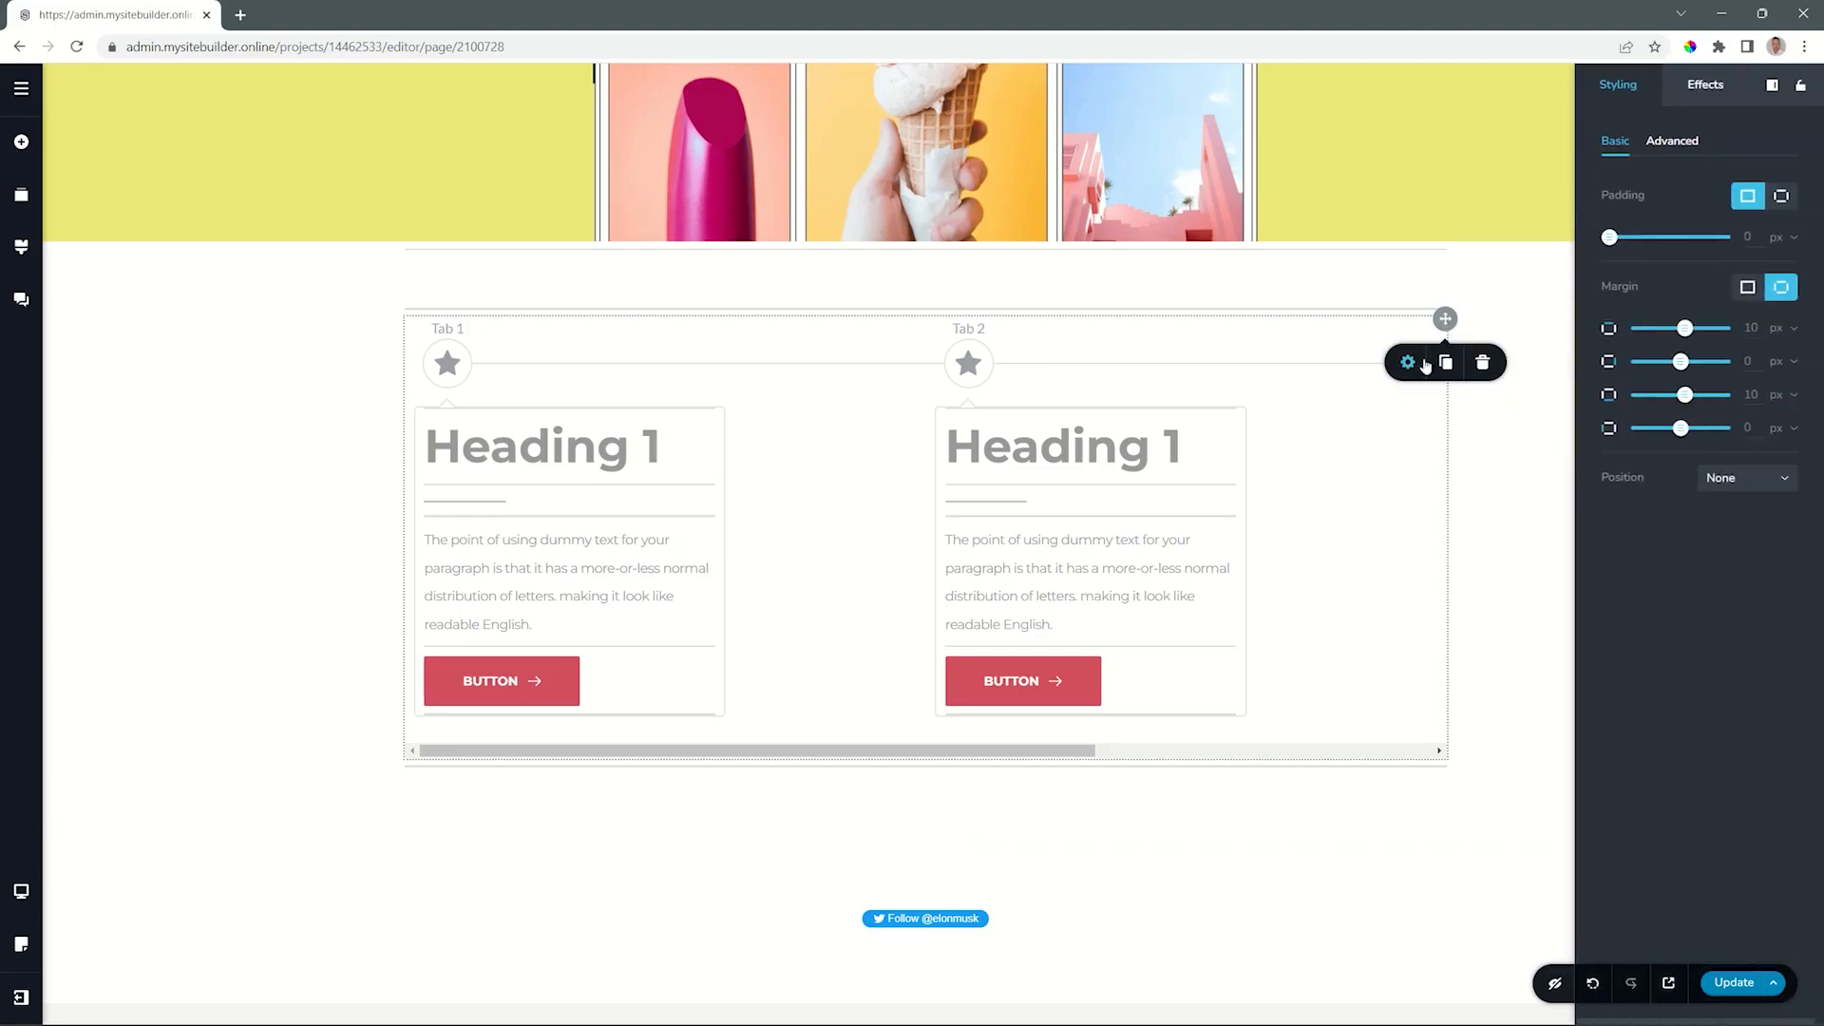
{"action": "left_click_drag", "start_coordinate": [1609, 237], "coordinate": [1640, 236]}
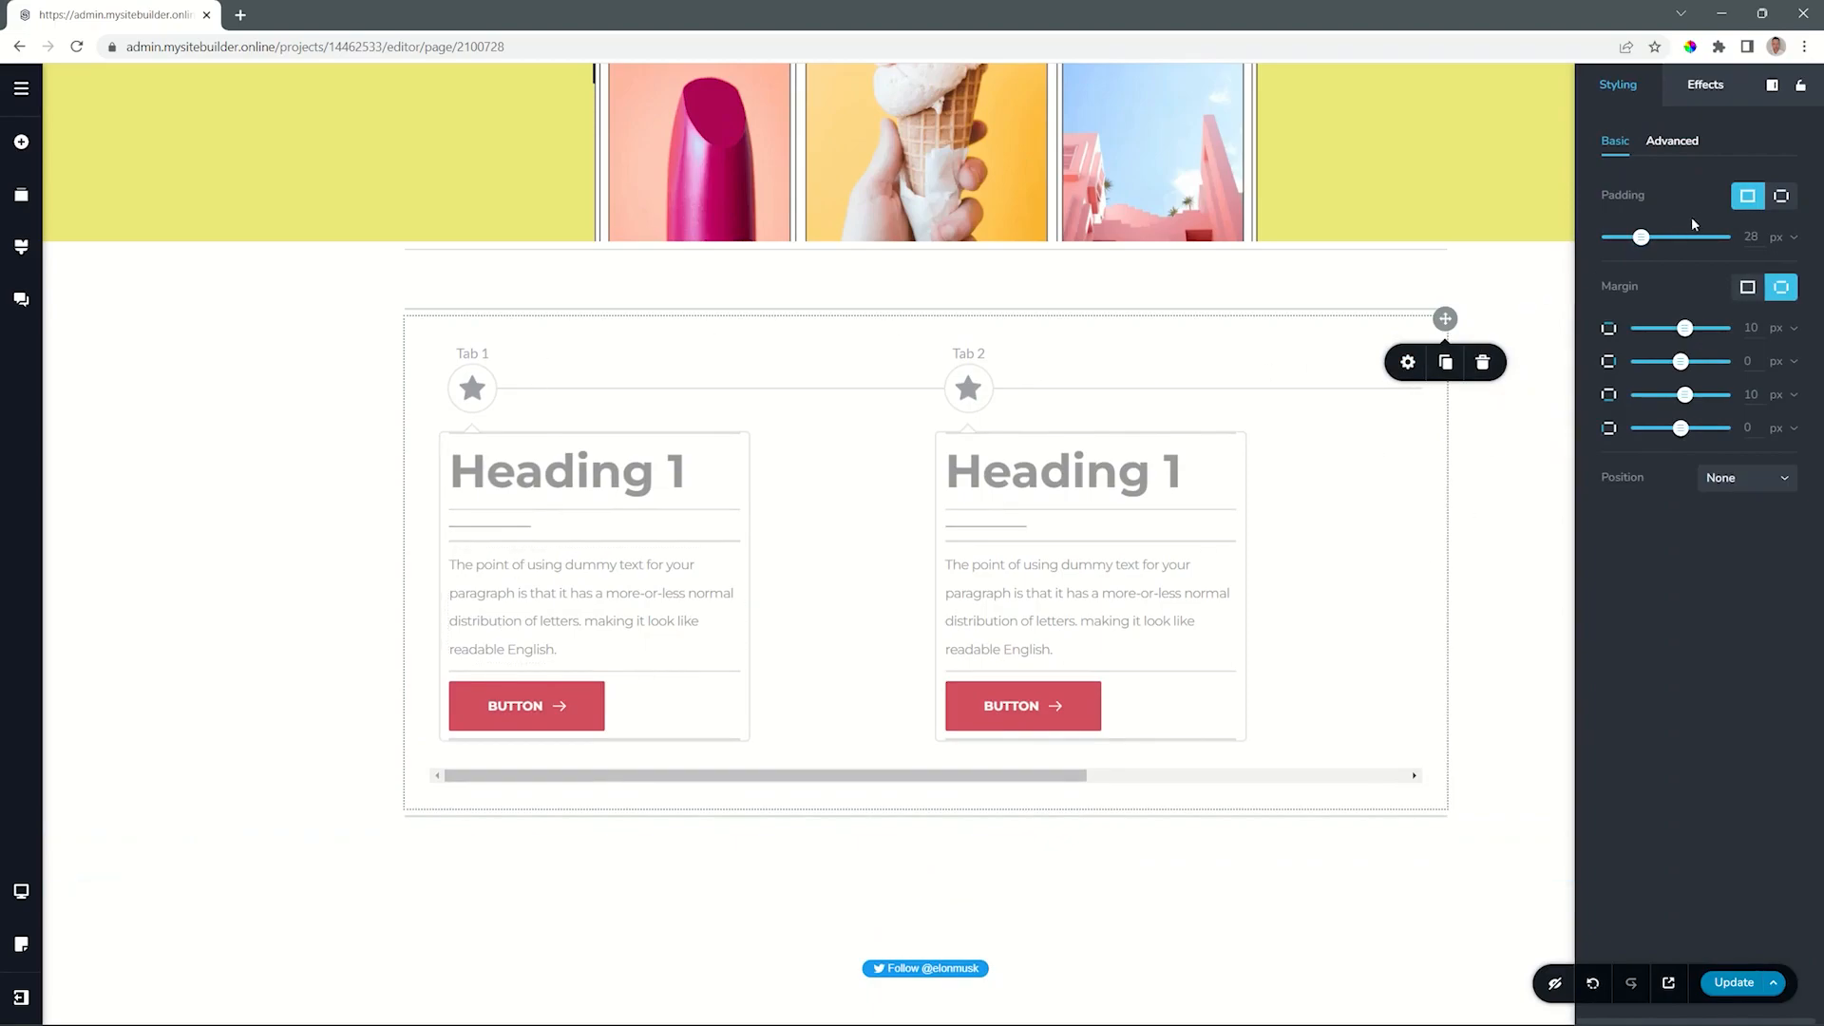
{"action": "left_click_drag", "start_coordinate": [1640, 236], "coordinate": [1607, 237]}
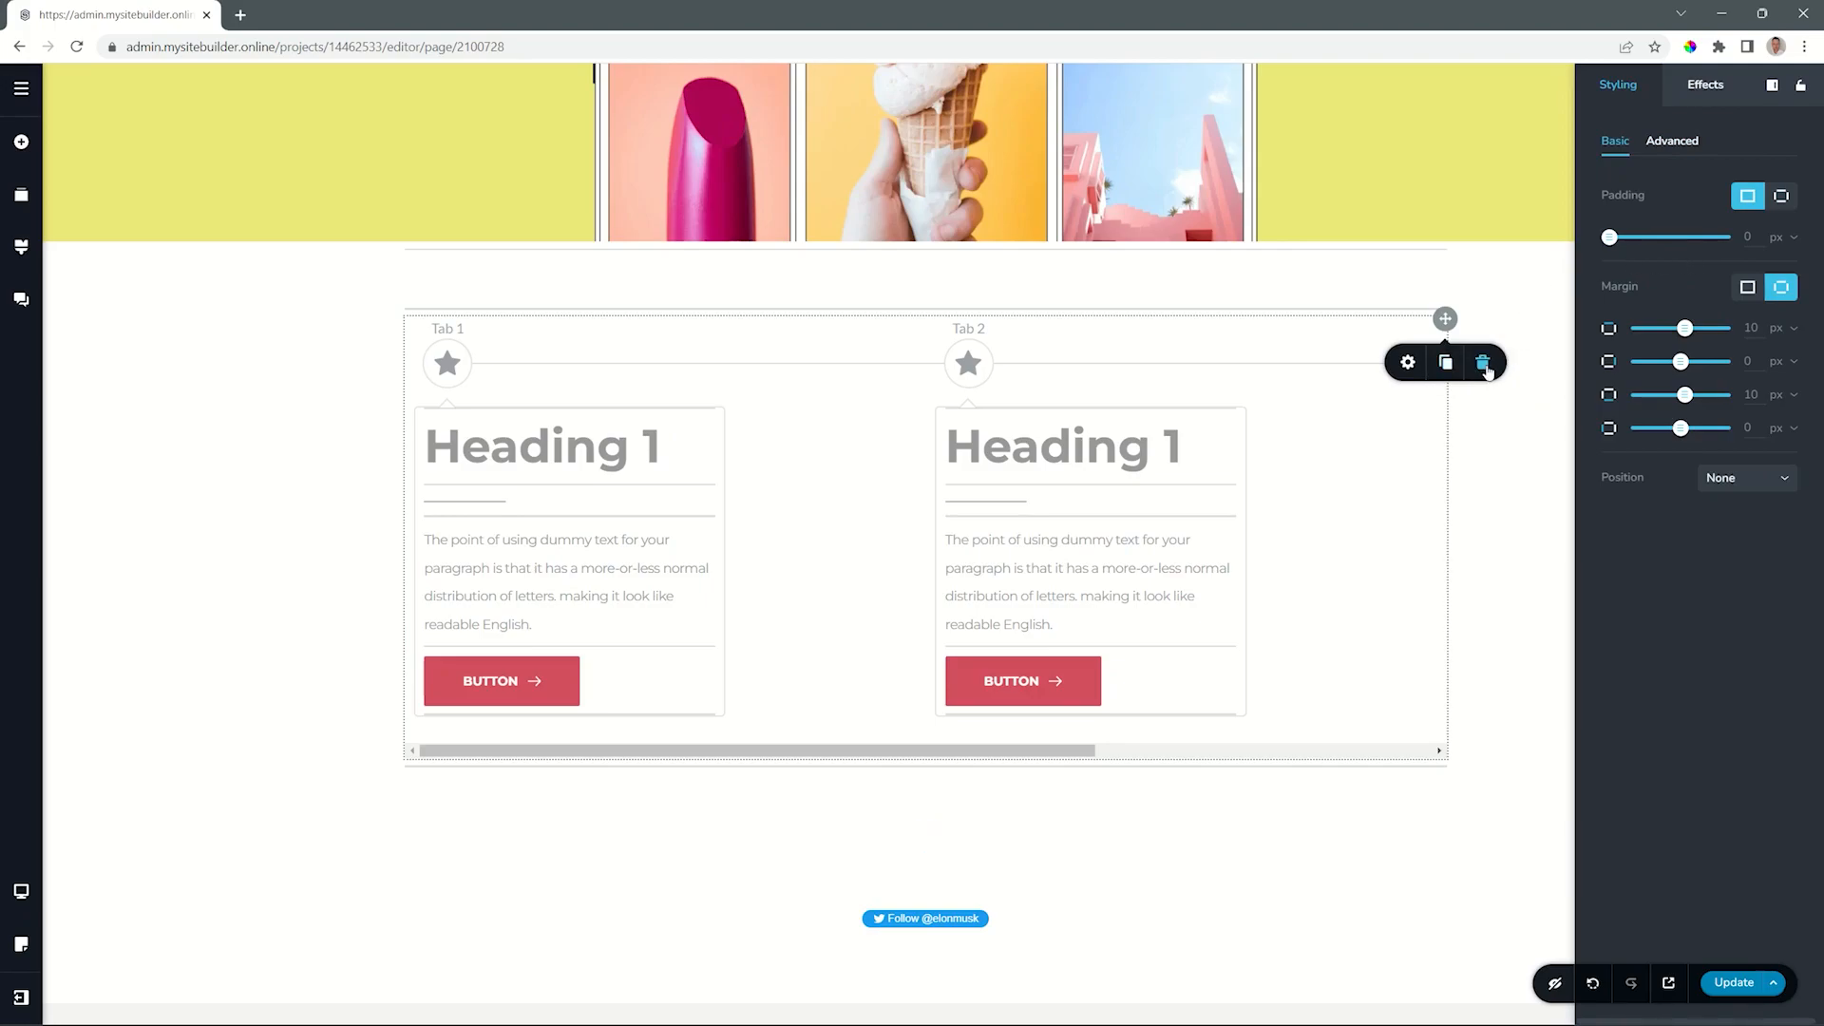
{"action": "left_click", "coordinate": [1483, 364]}
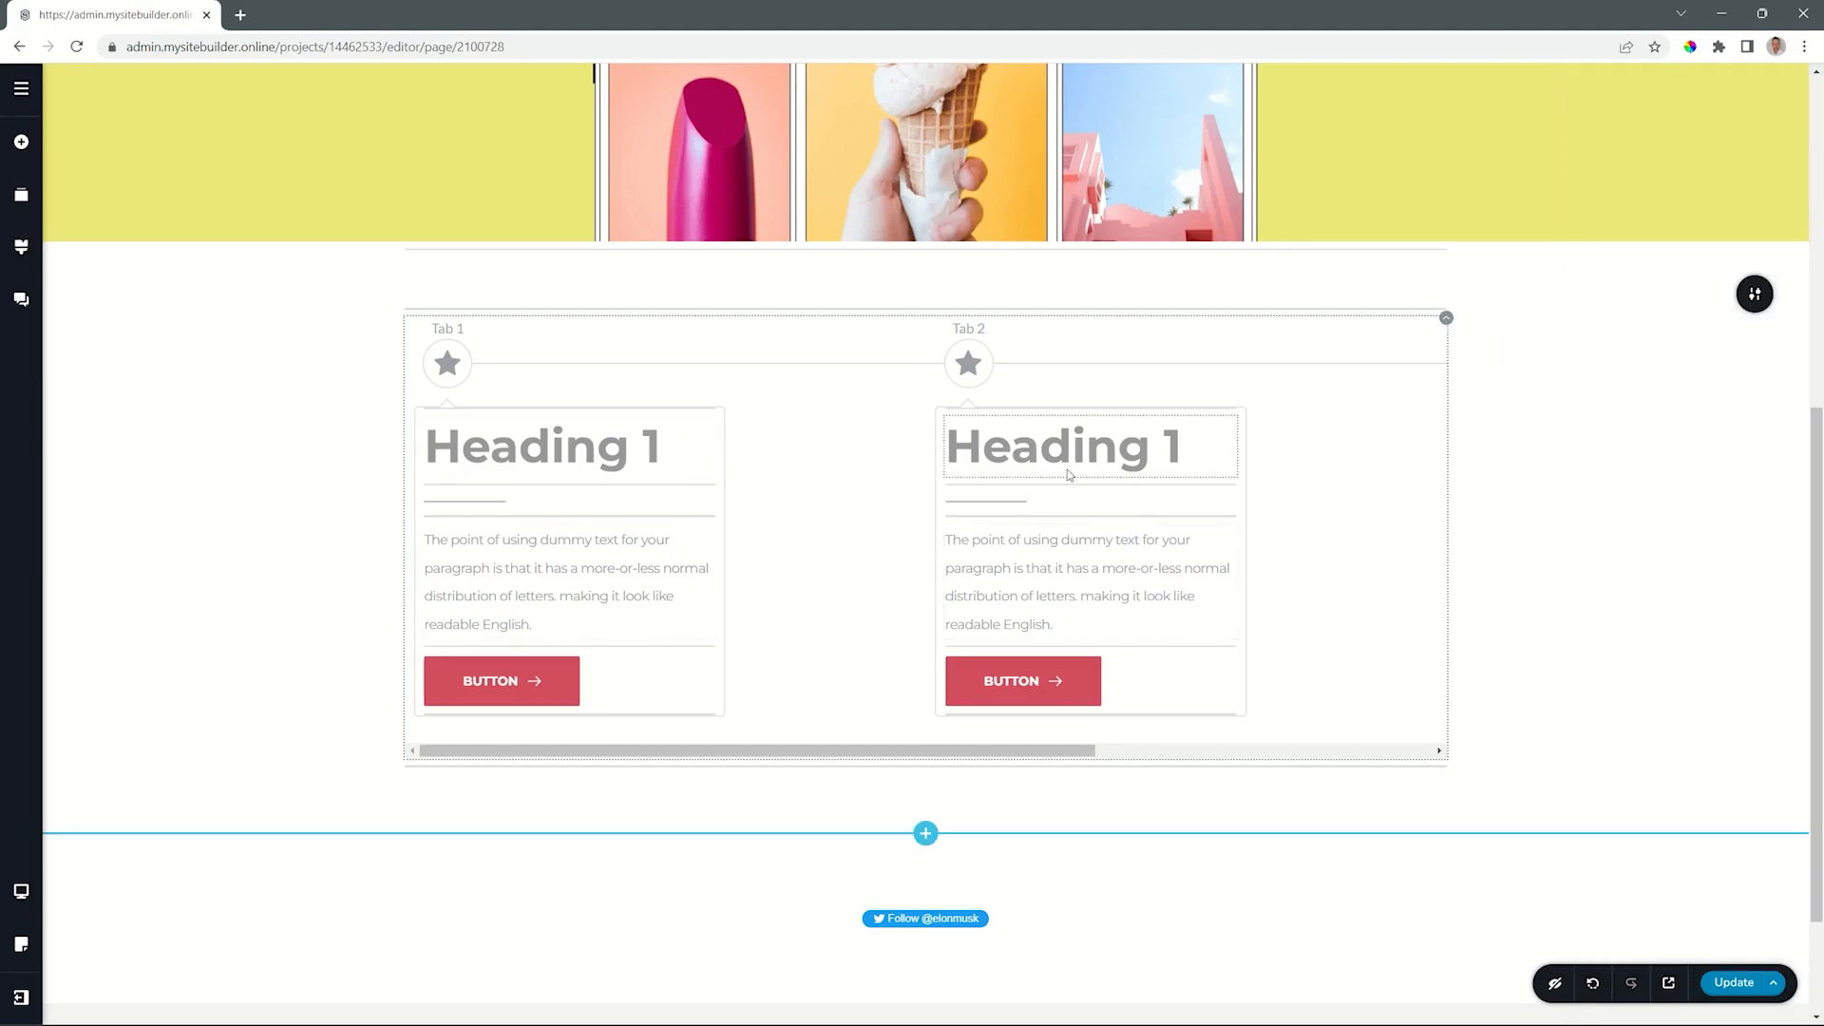
- Try widths of 324 px and 300 px for the timeline cards, and widen them to 400 px
{"action": "left_click", "coordinate": [447, 363]}
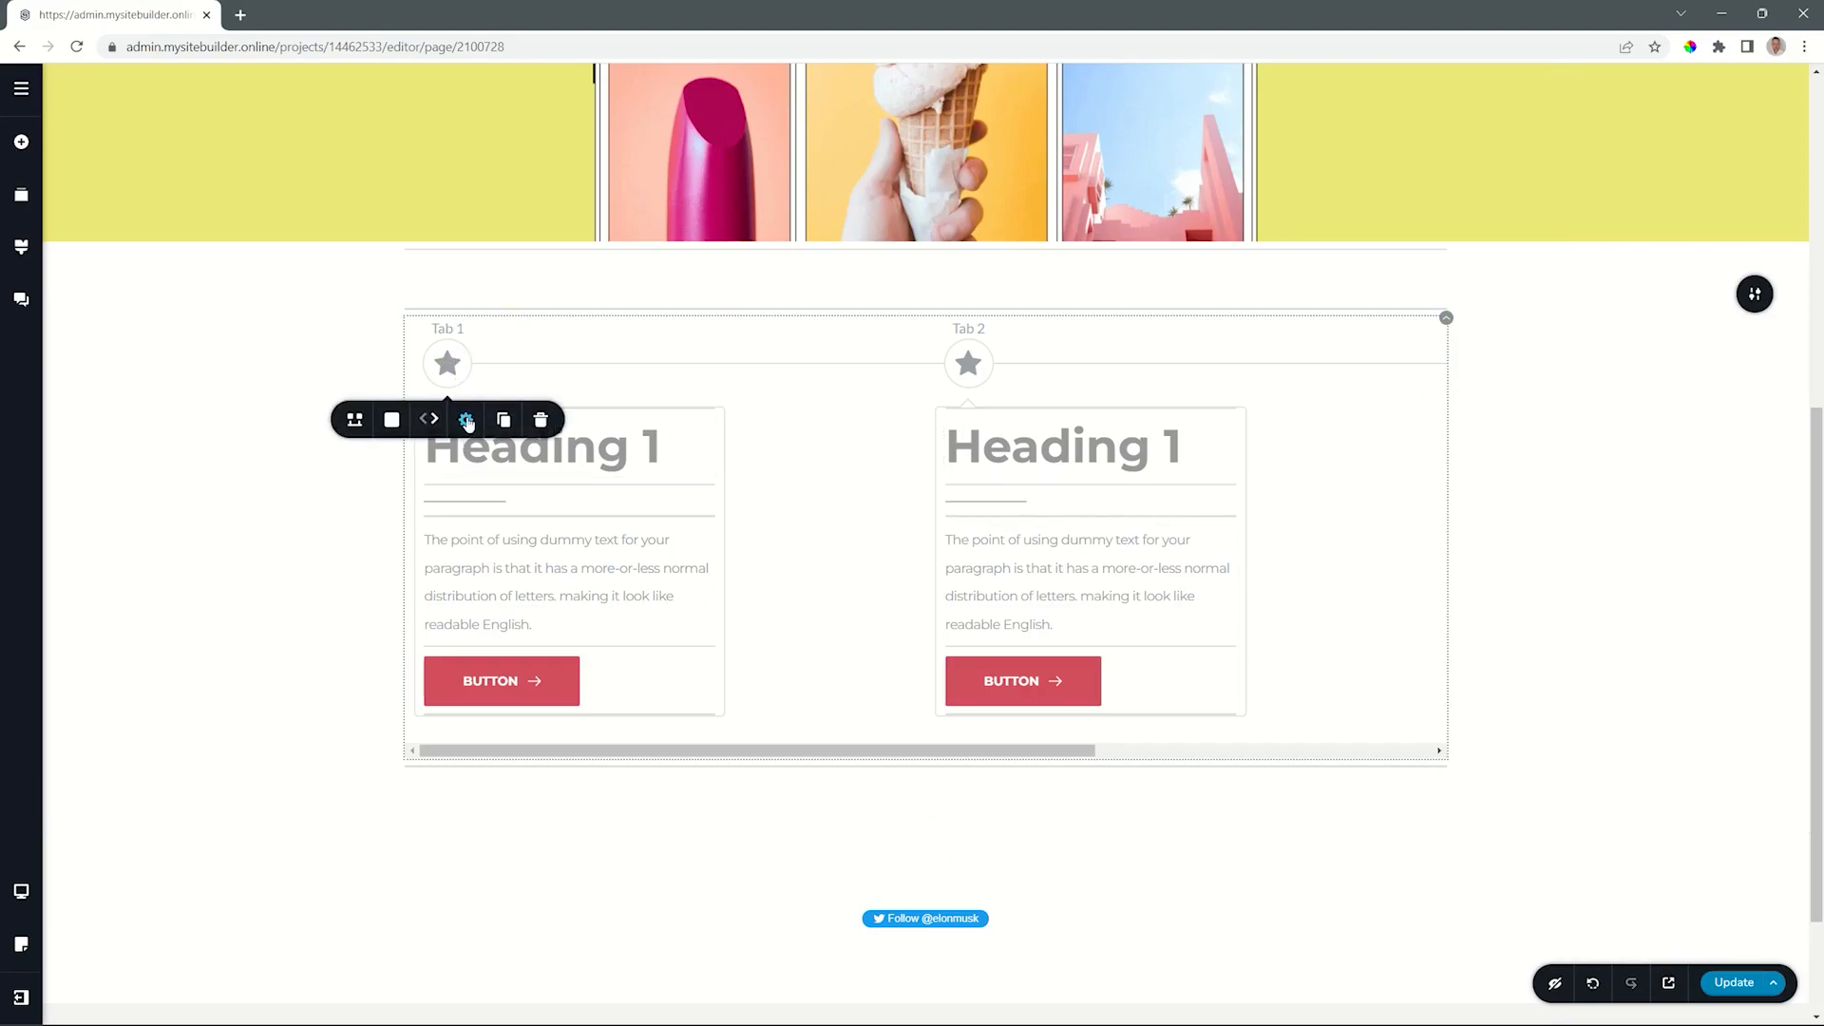
{"action": "left_click", "coordinate": [466, 419]}
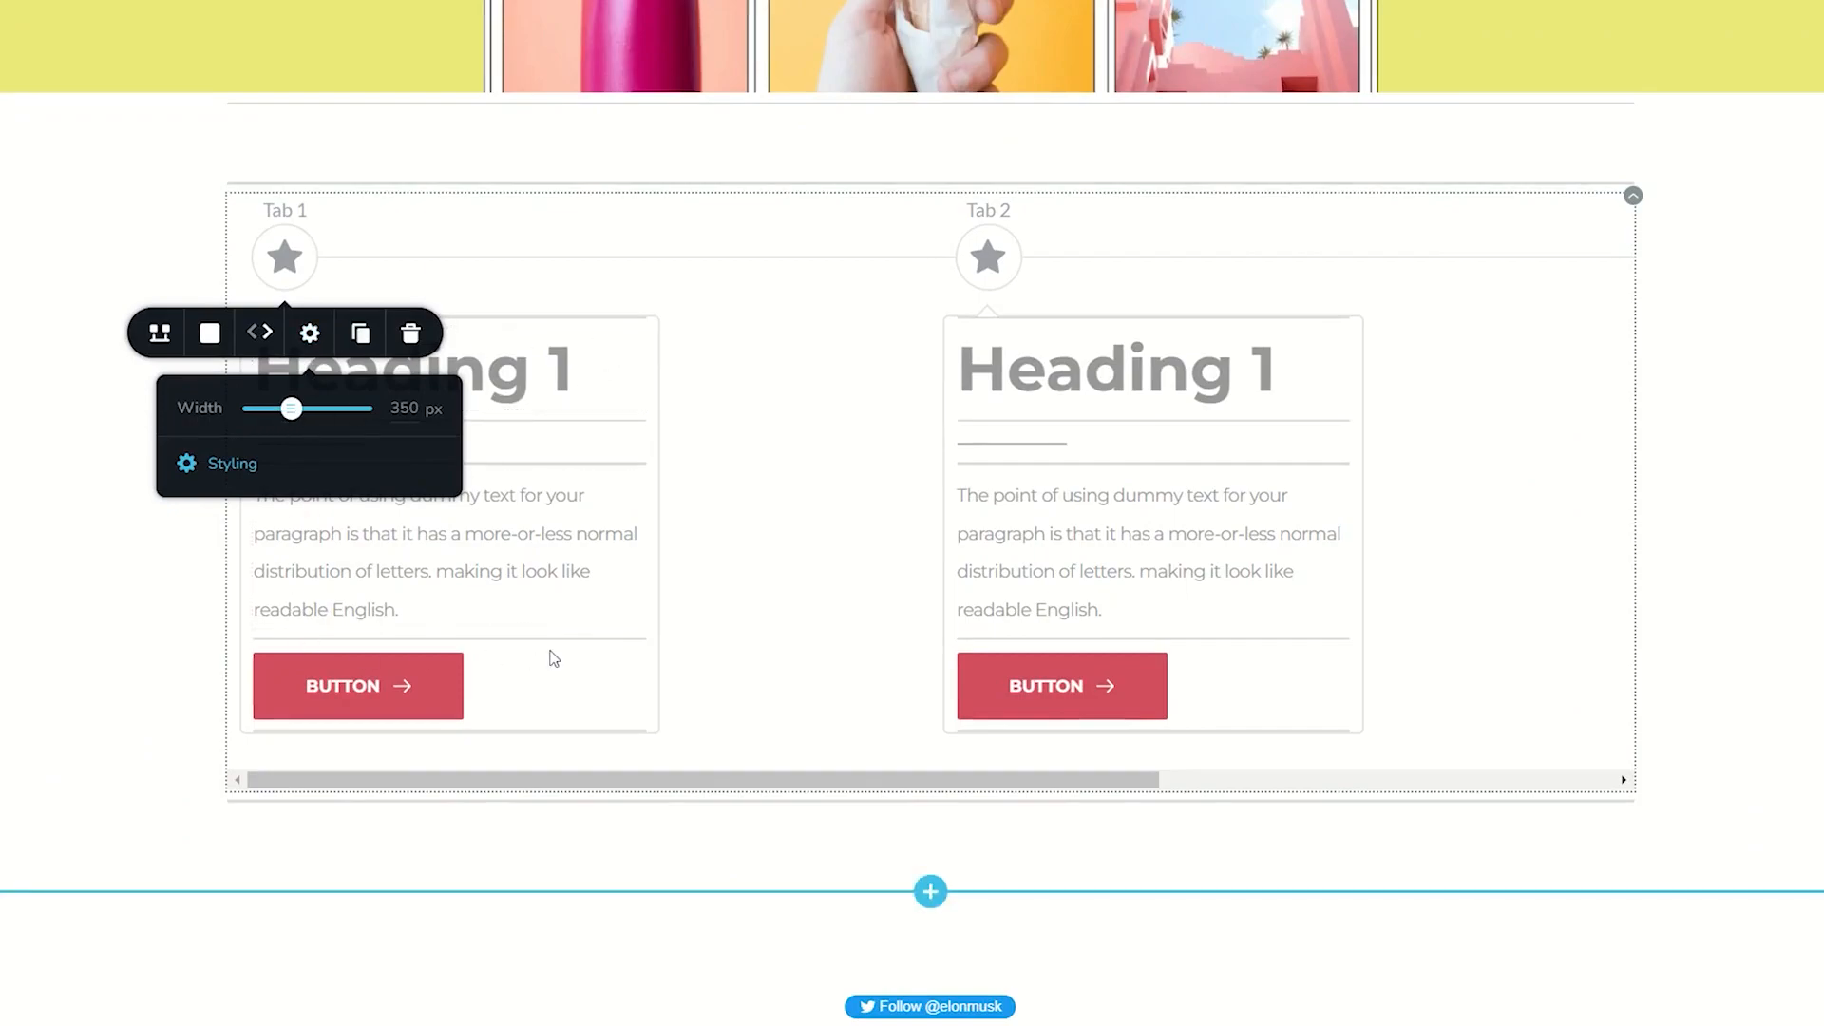
{"action": "mouse_move", "coordinate": [291, 408]}
{"action": "left_mouse_down"}
{"action": "mouse_move", "coordinate": [311, 410]}
{"action": "mouse_move", "coordinate": [288, 410]}
{"action": "left_mouse_up"}
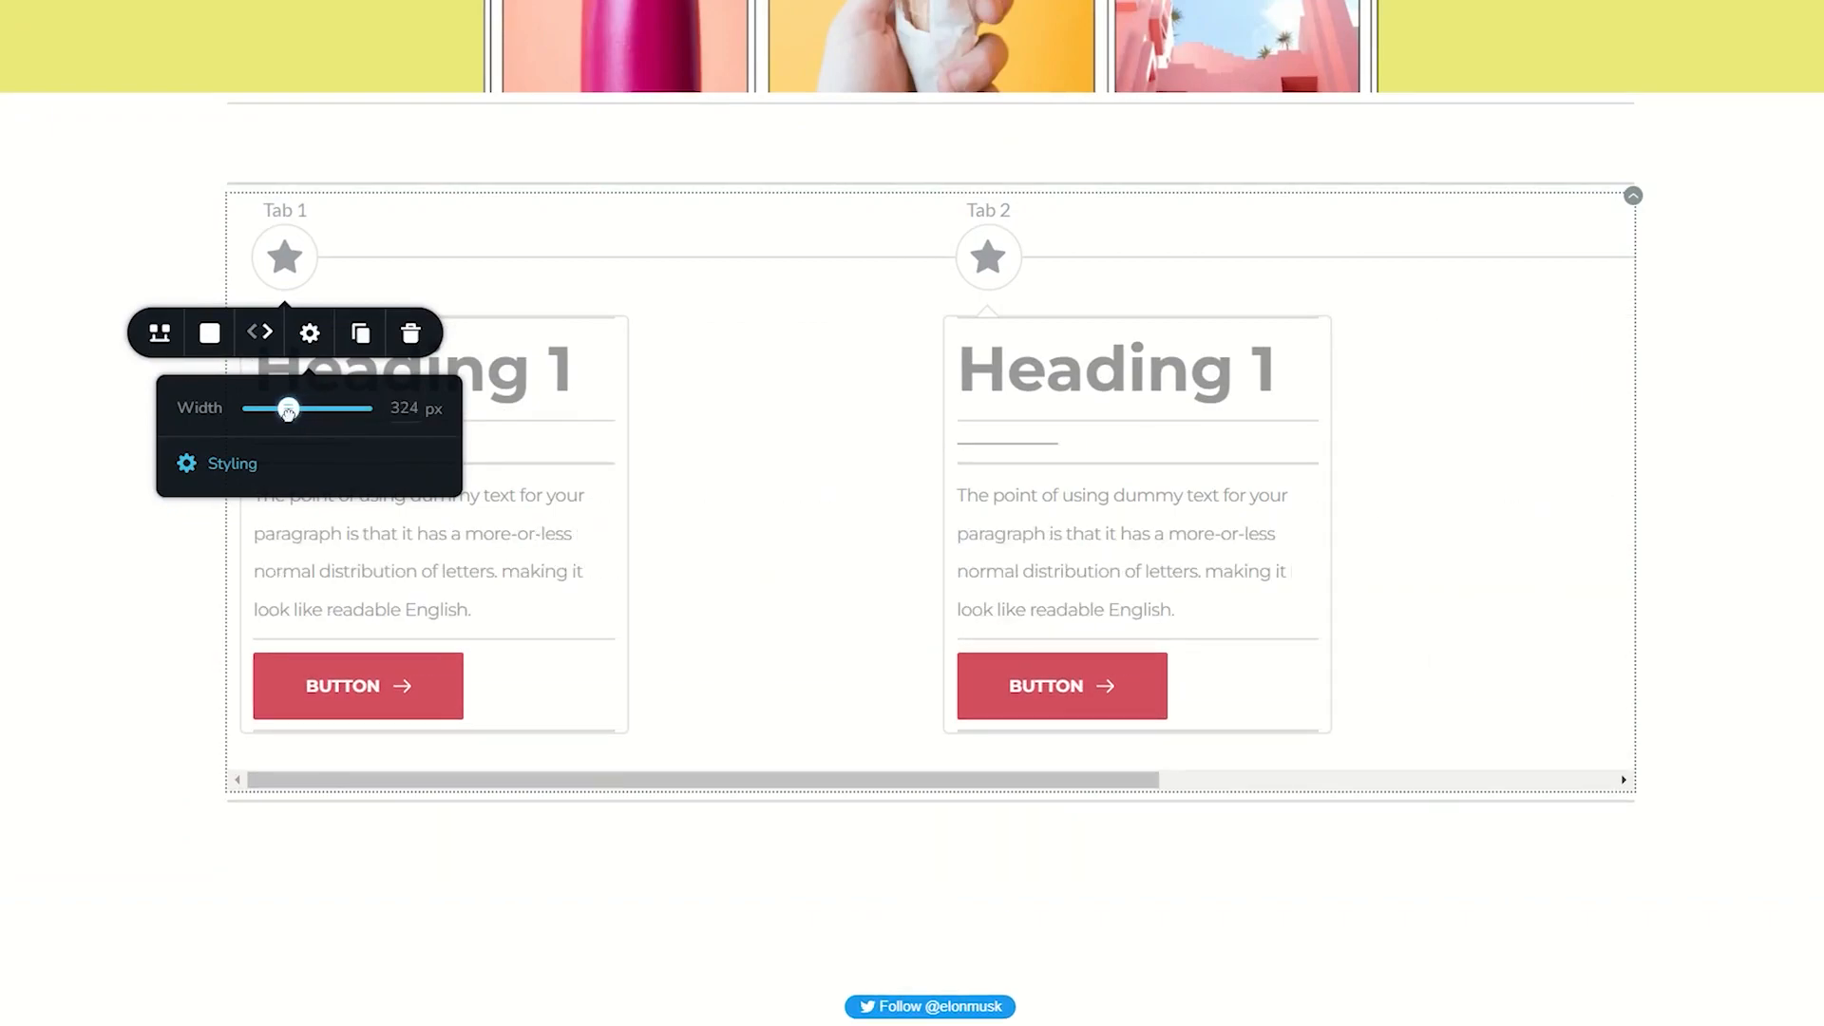
{"action": "double_click", "coordinate": [406, 417]}
{"action": "type", "text": "300"}
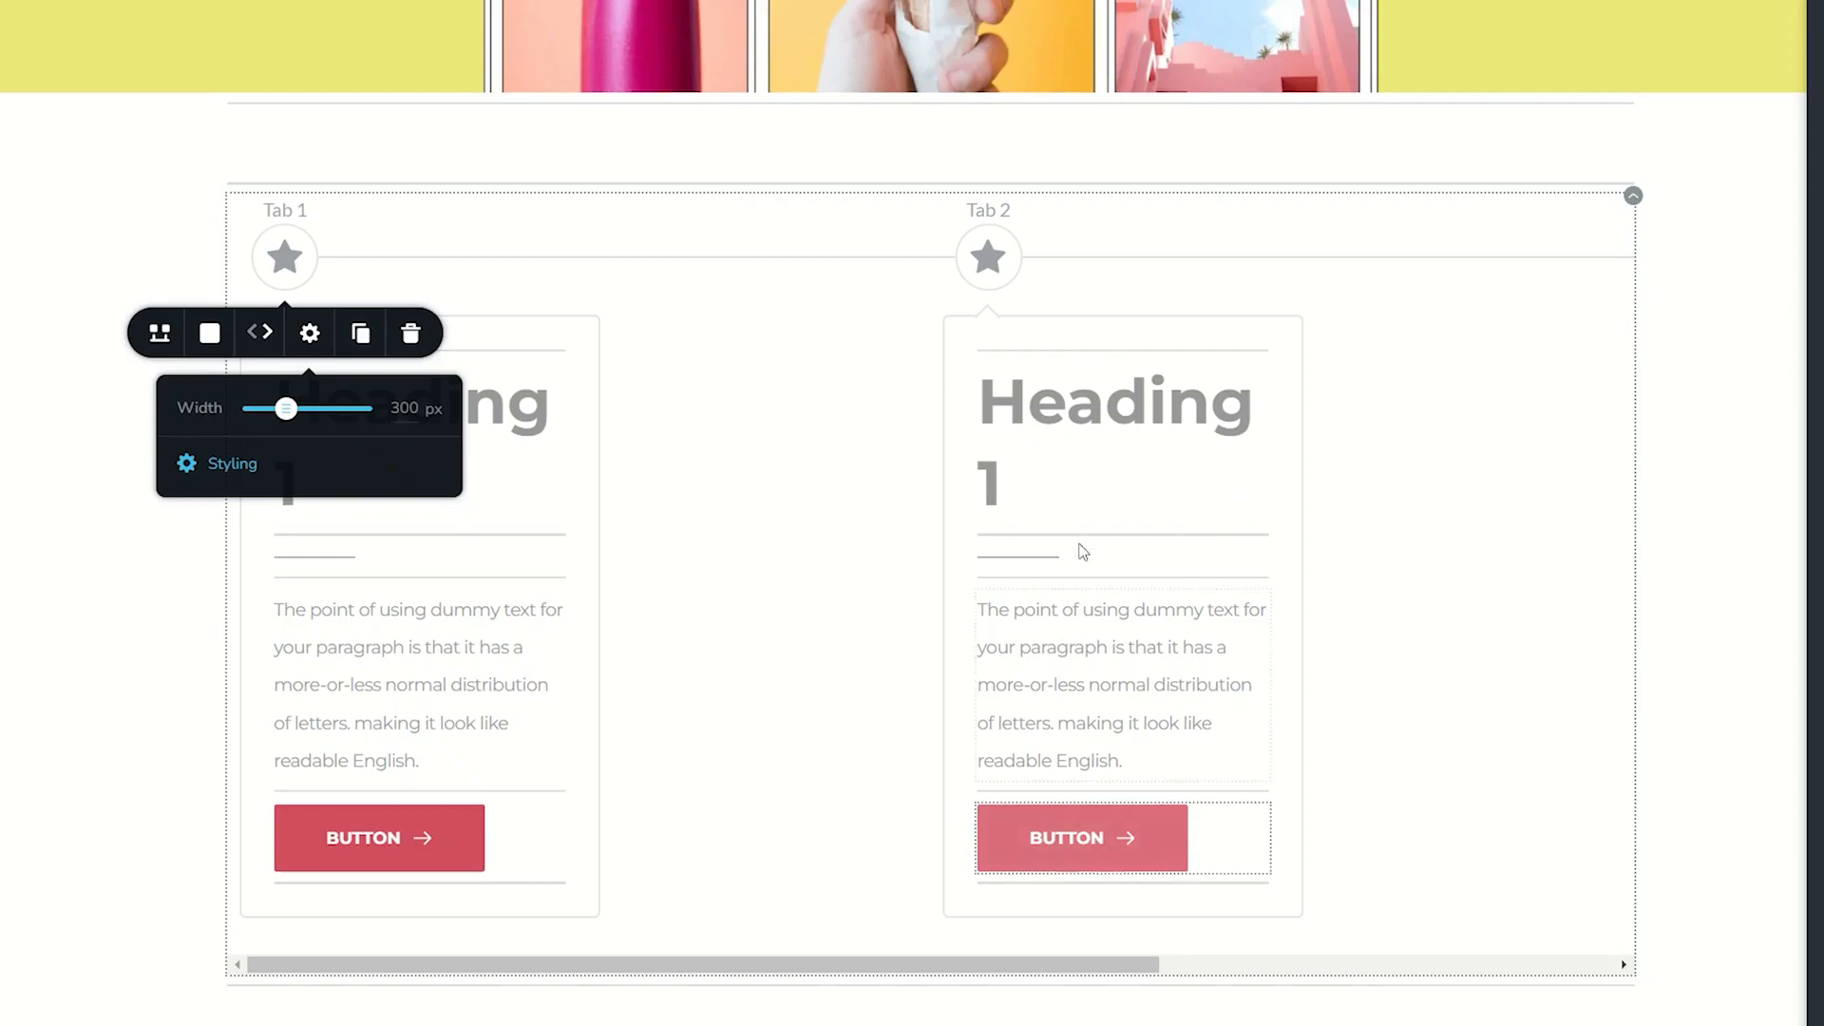
{"action": "left_click_drag", "start_coordinate": [302, 415], "coordinate": [295, 408]}
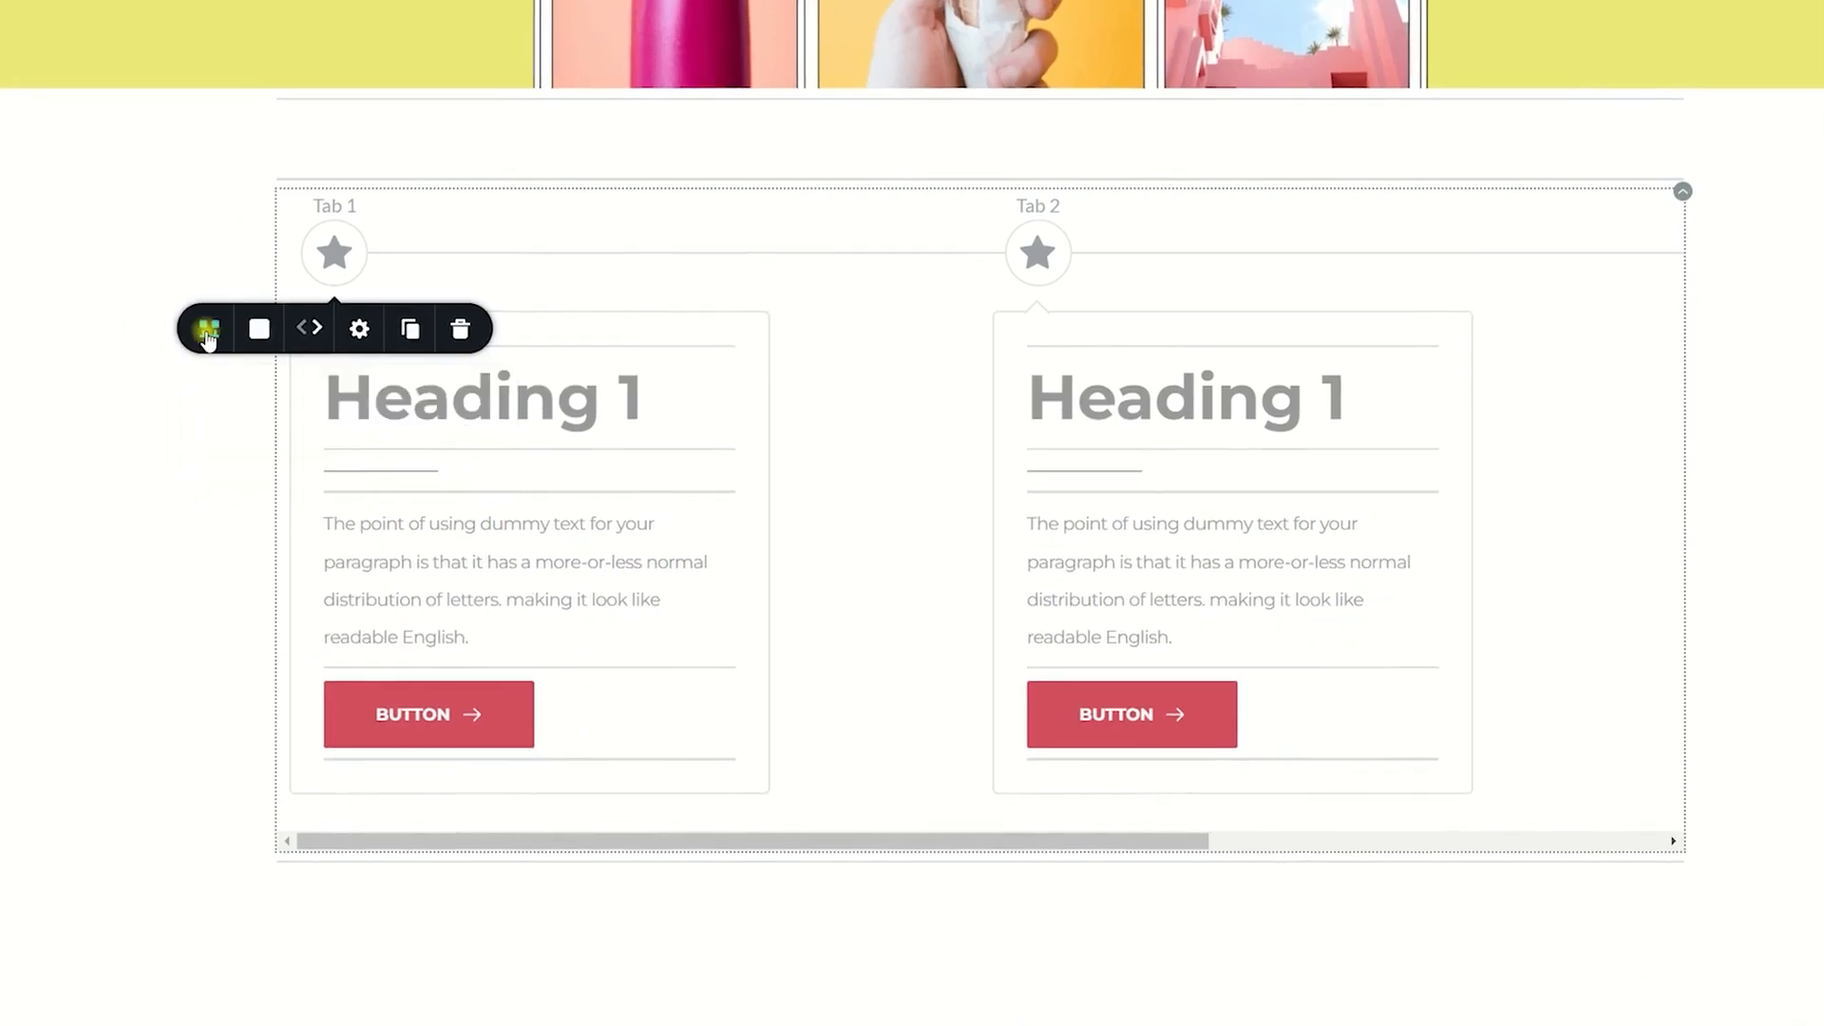
- Try the vertical orientation for the timeline and restore the horizontal one
{"action": "left_click", "coordinate": [159, 334]}
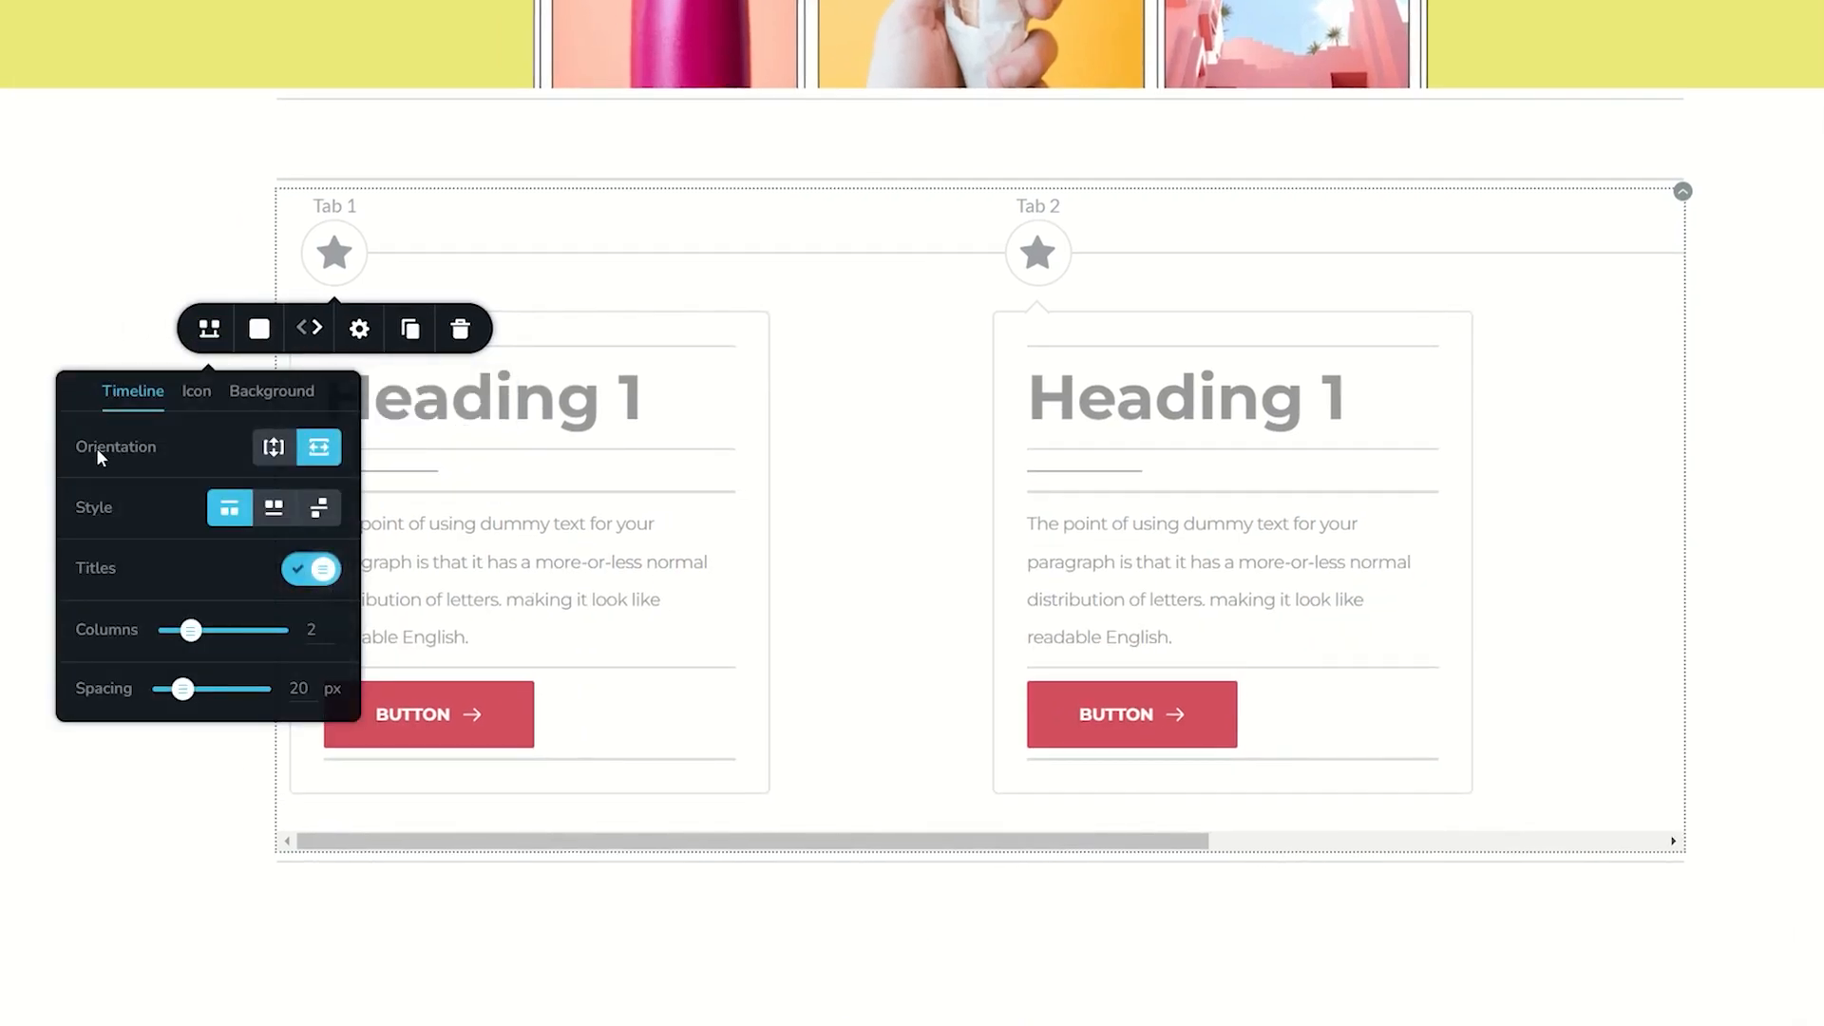
{"action": "left_click", "coordinate": [275, 452]}
{"action": "left_click", "coordinate": [319, 450]}
- Try the timeline's second and third layout styles and hidden titles, restoring the first style with titles shown
{"action": "left_click", "coordinate": [293, 511]}
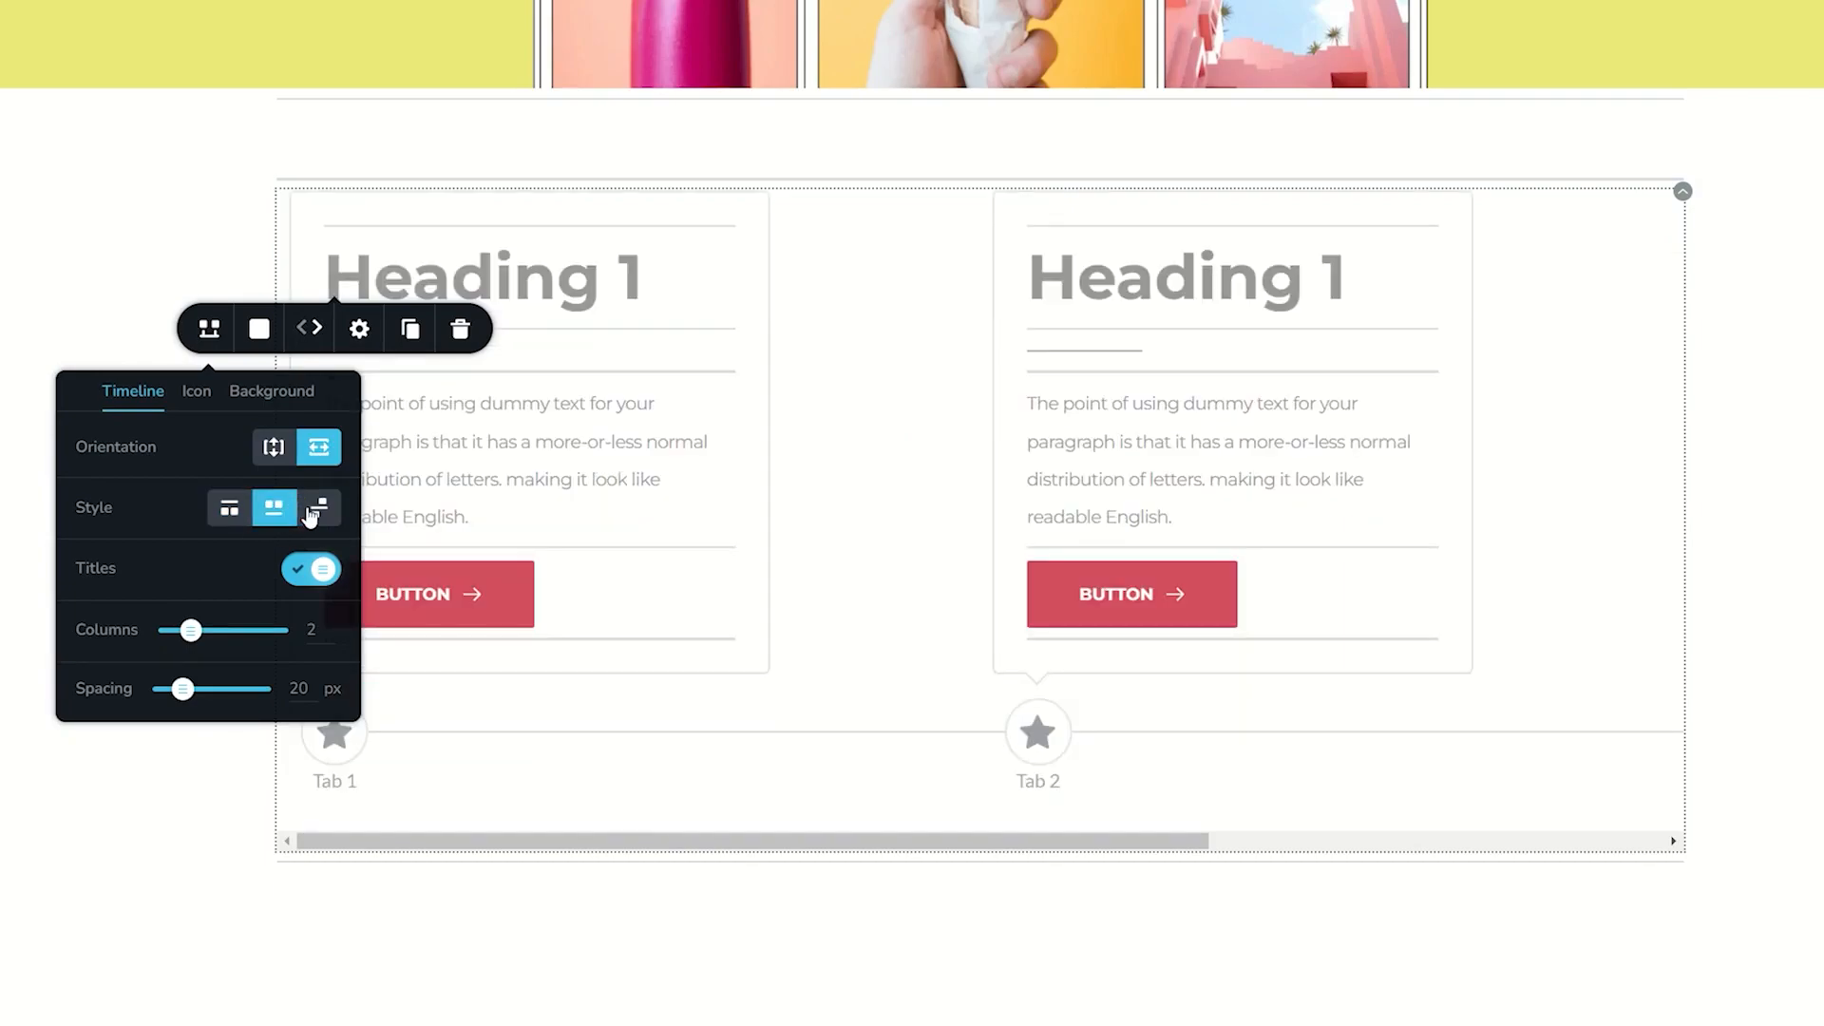
{"action": "left_click", "coordinate": [317, 506]}
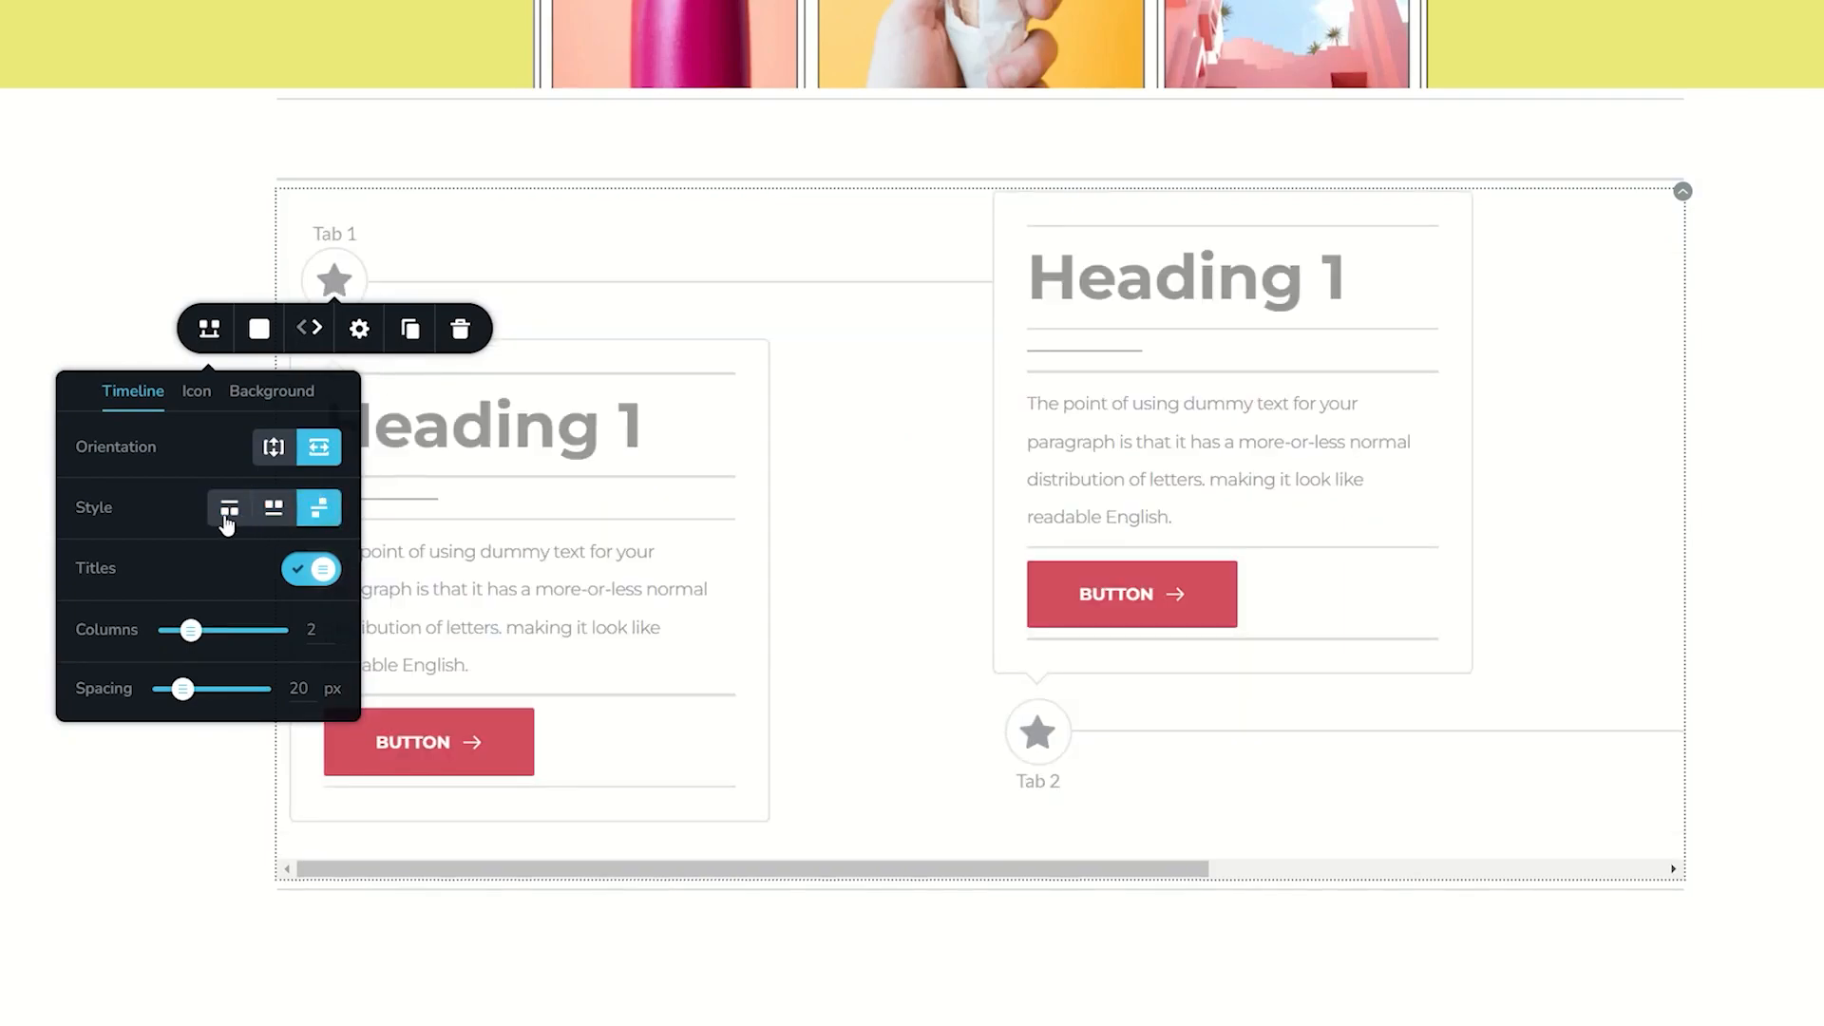
{"action": "left_click", "coordinate": [229, 510]}
{"action": "left_click", "coordinate": [324, 570]}
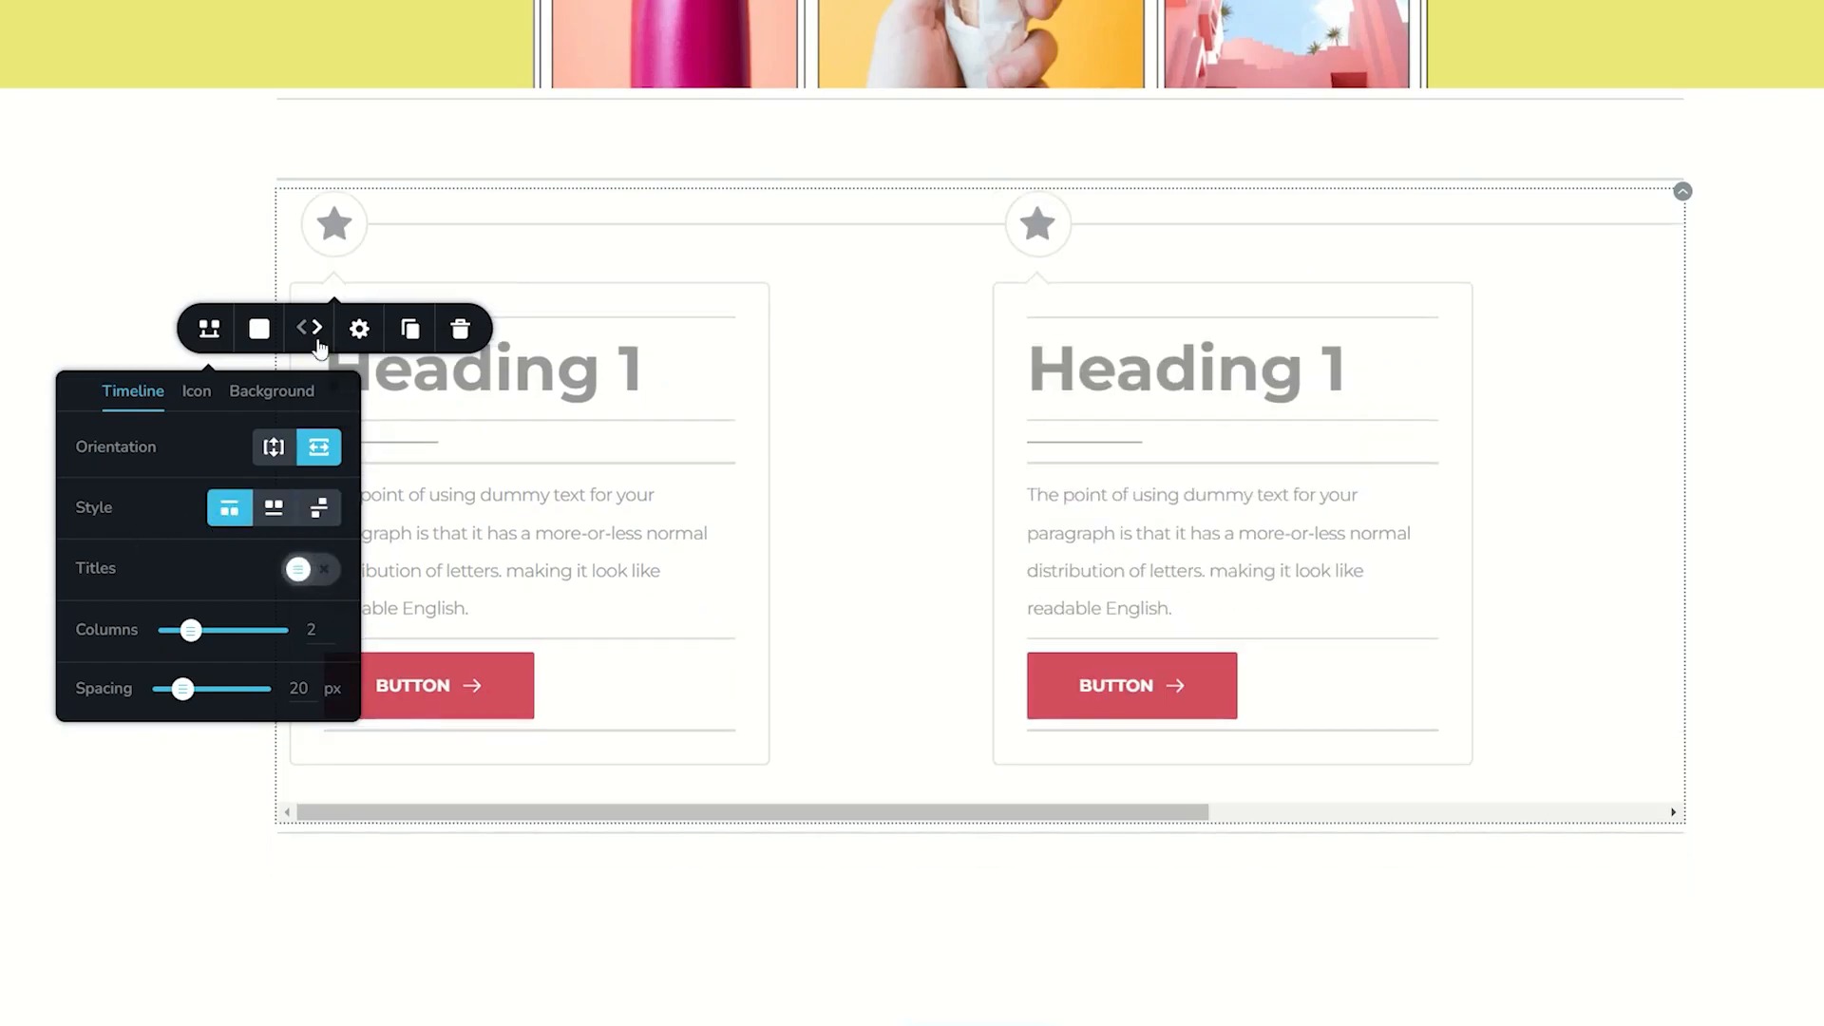
{"action": "left_click", "coordinate": [313, 571]}
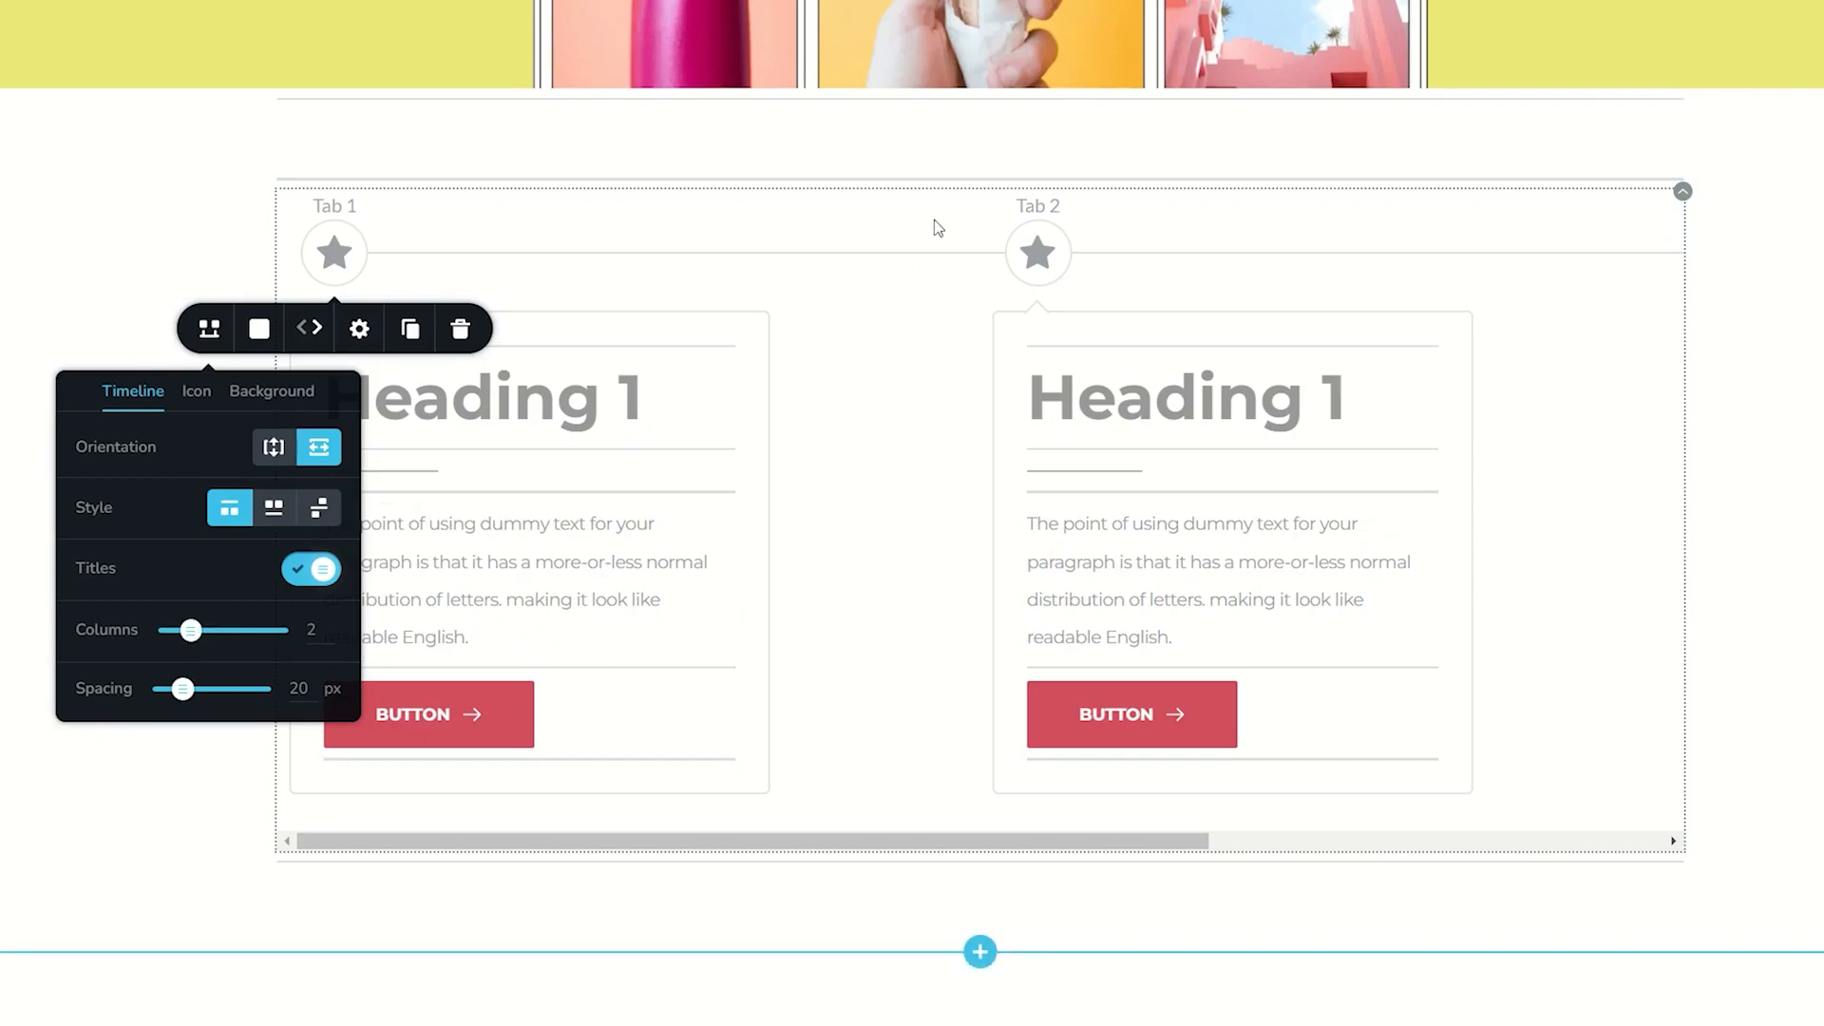
- Set the timeline to 3 columns
{"action": "left_click_drag", "start_coordinate": [777, 848], "coordinate": [580, 860]}
{"action": "mouse_move", "coordinate": [344, 258]}
{"action": "left_click", "coordinate": [207, 334]}
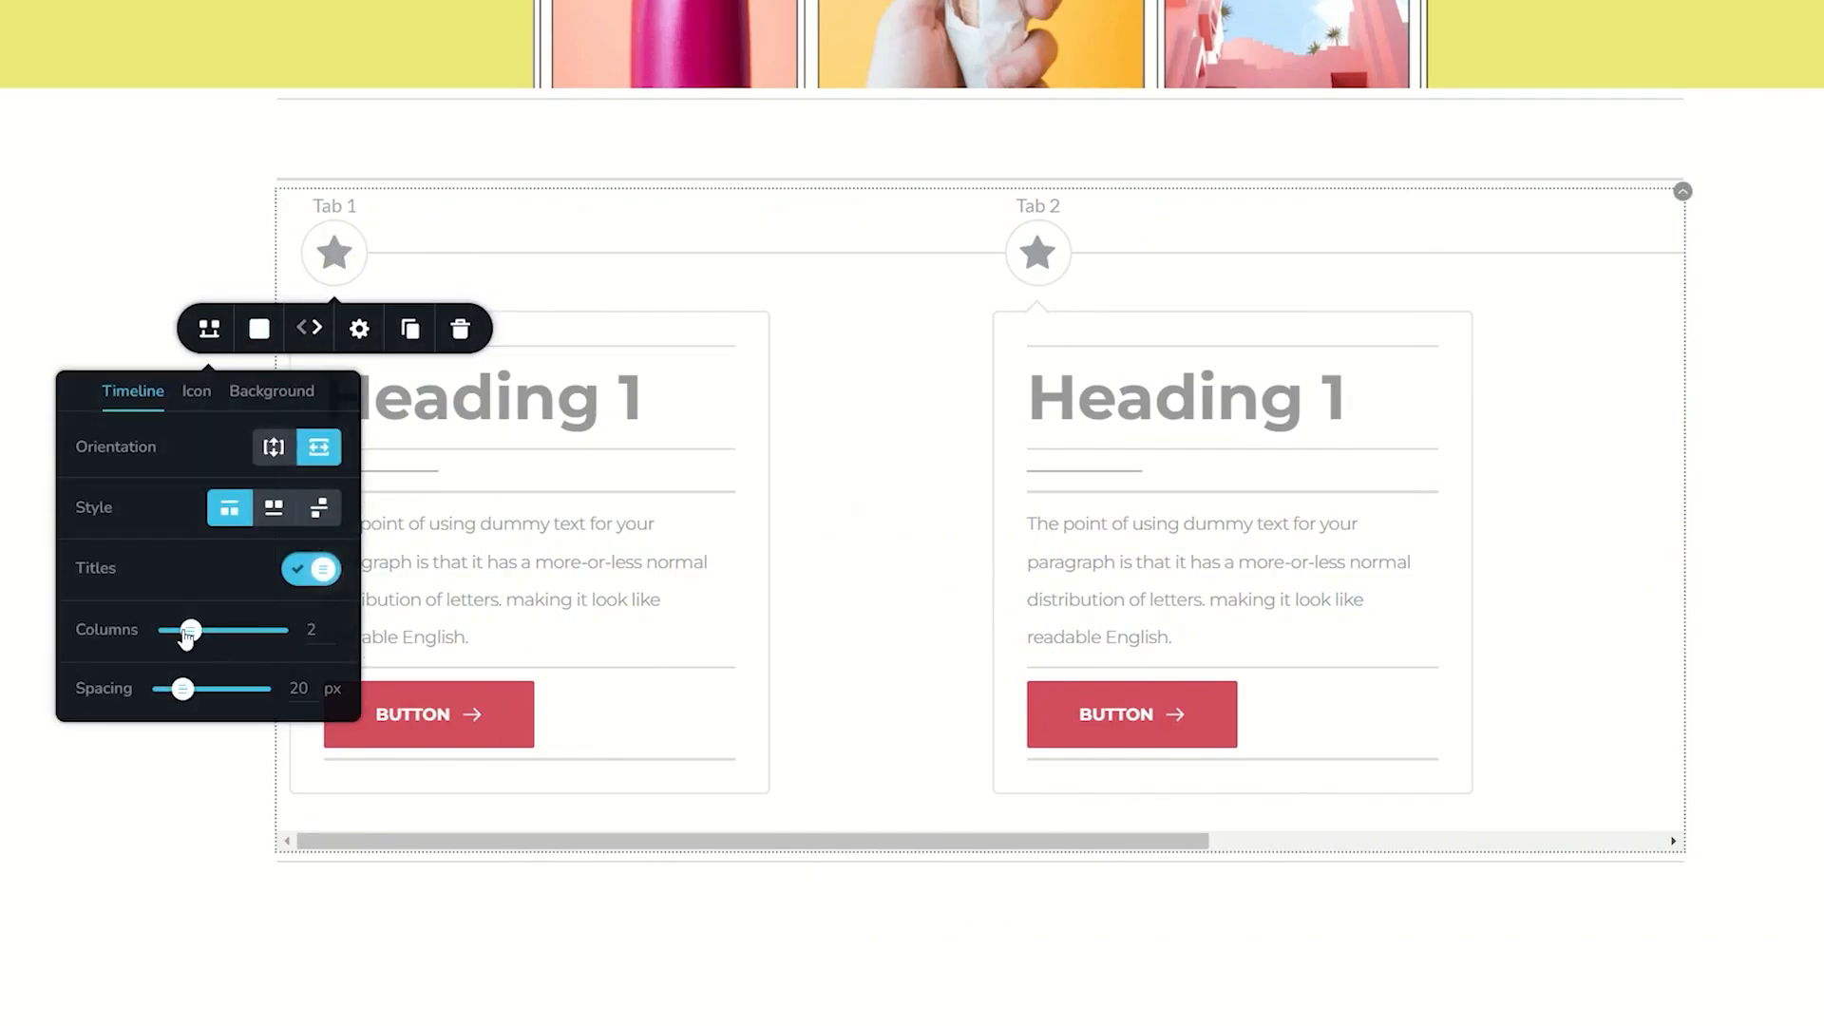
{"action": "left_click_drag", "start_coordinate": [192, 629], "coordinate": [211, 630]}
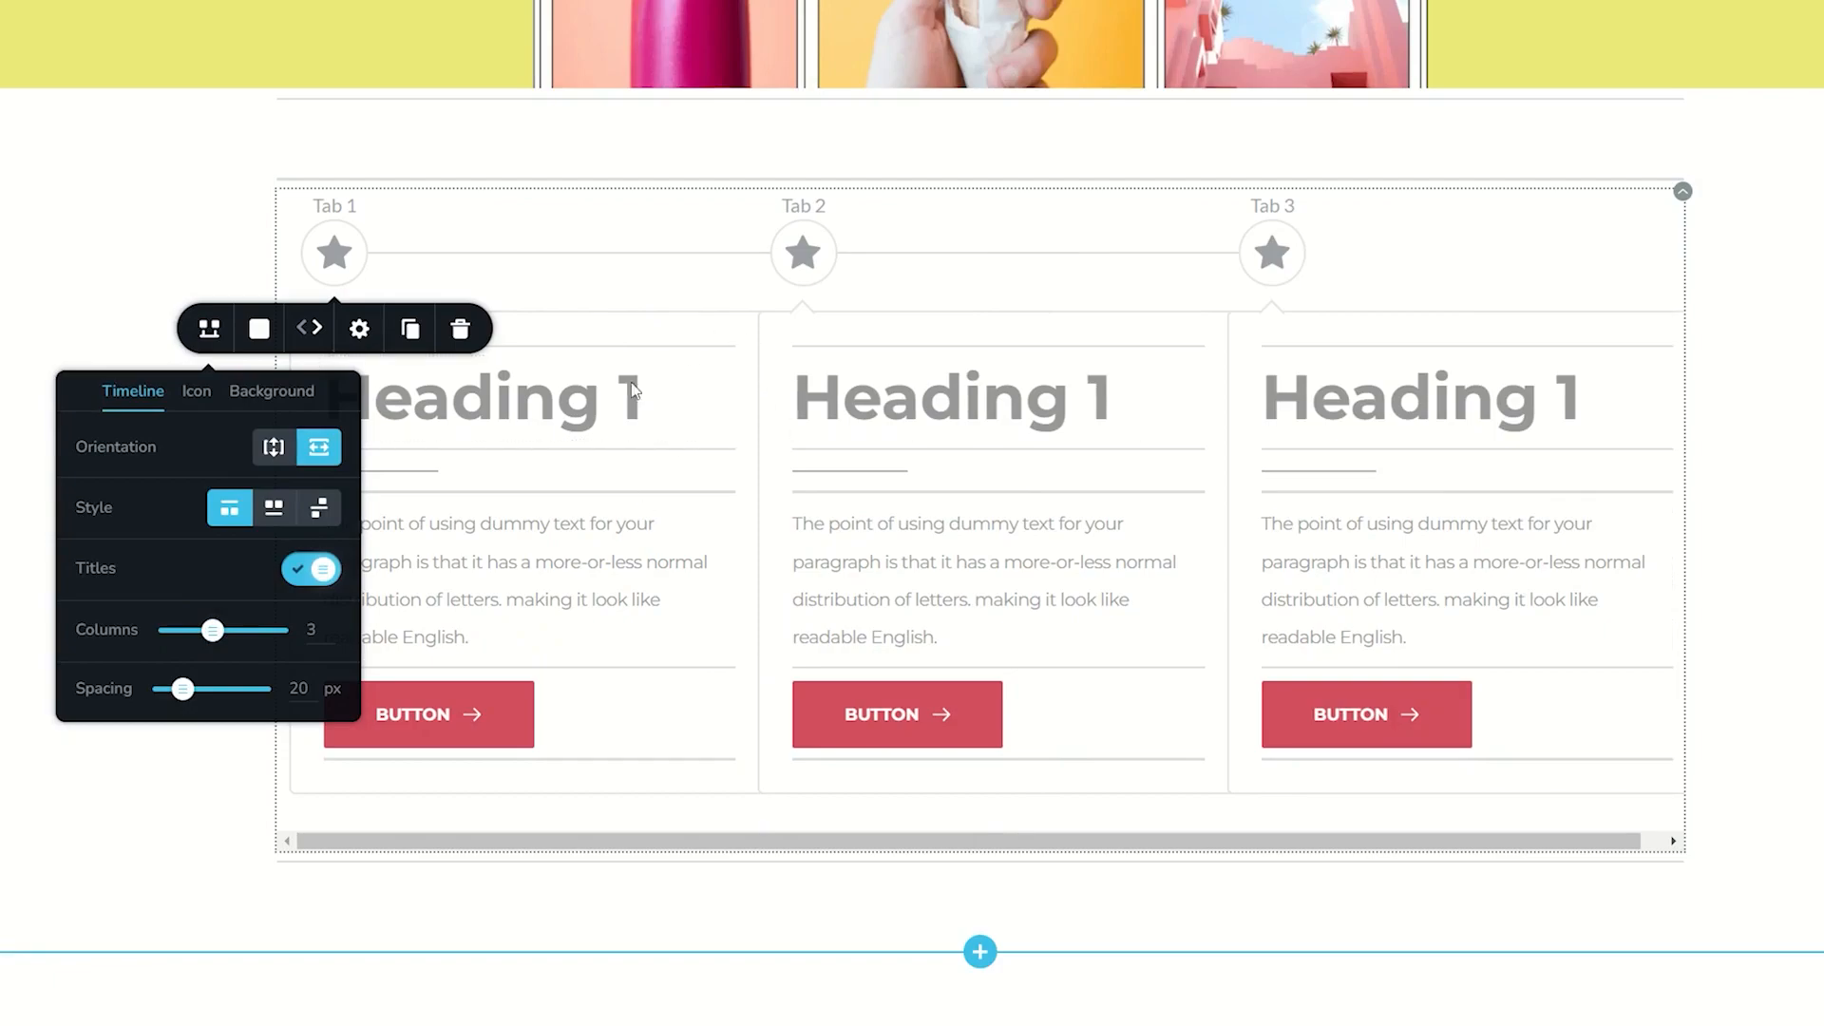
- Reduce the width of the timeline cards to 359 px
{"action": "left_click", "coordinate": [359, 329]}
{"action": "left_click", "coordinate": [348, 405]}
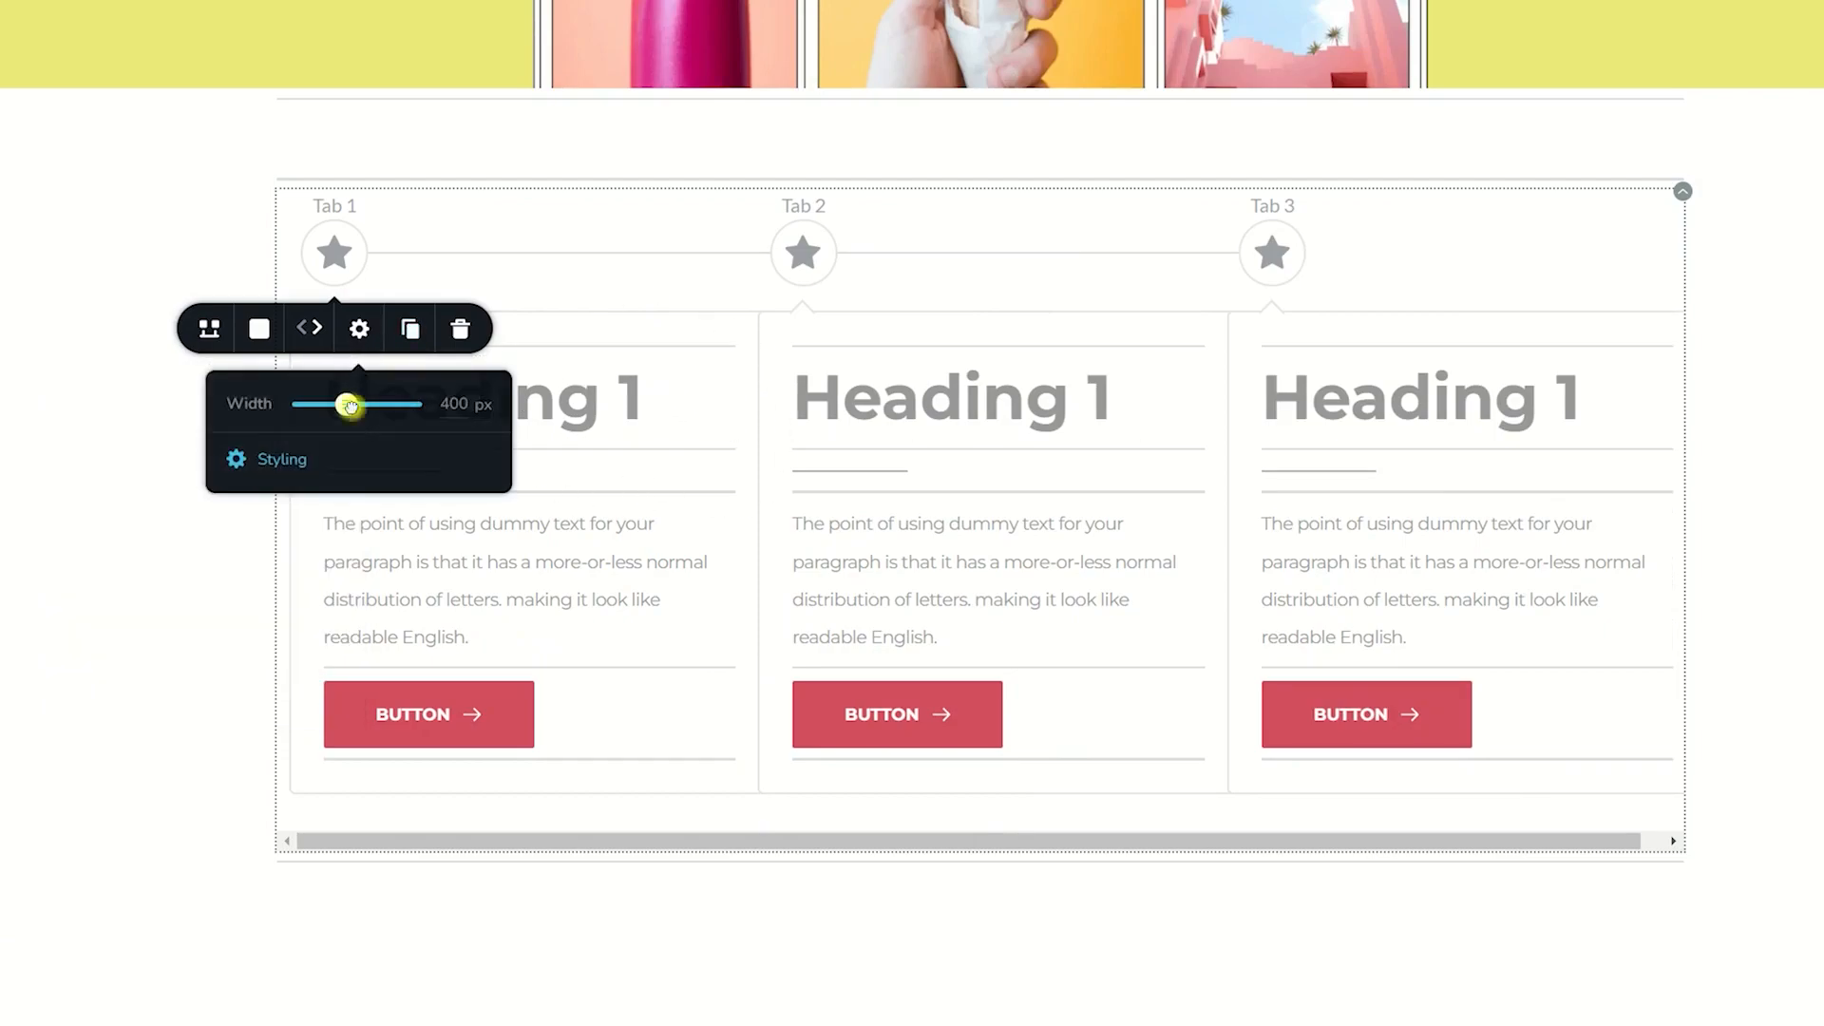
{"action": "left_click_drag", "start_coordinate": [348, 405], "coordinate": [341, 405]}
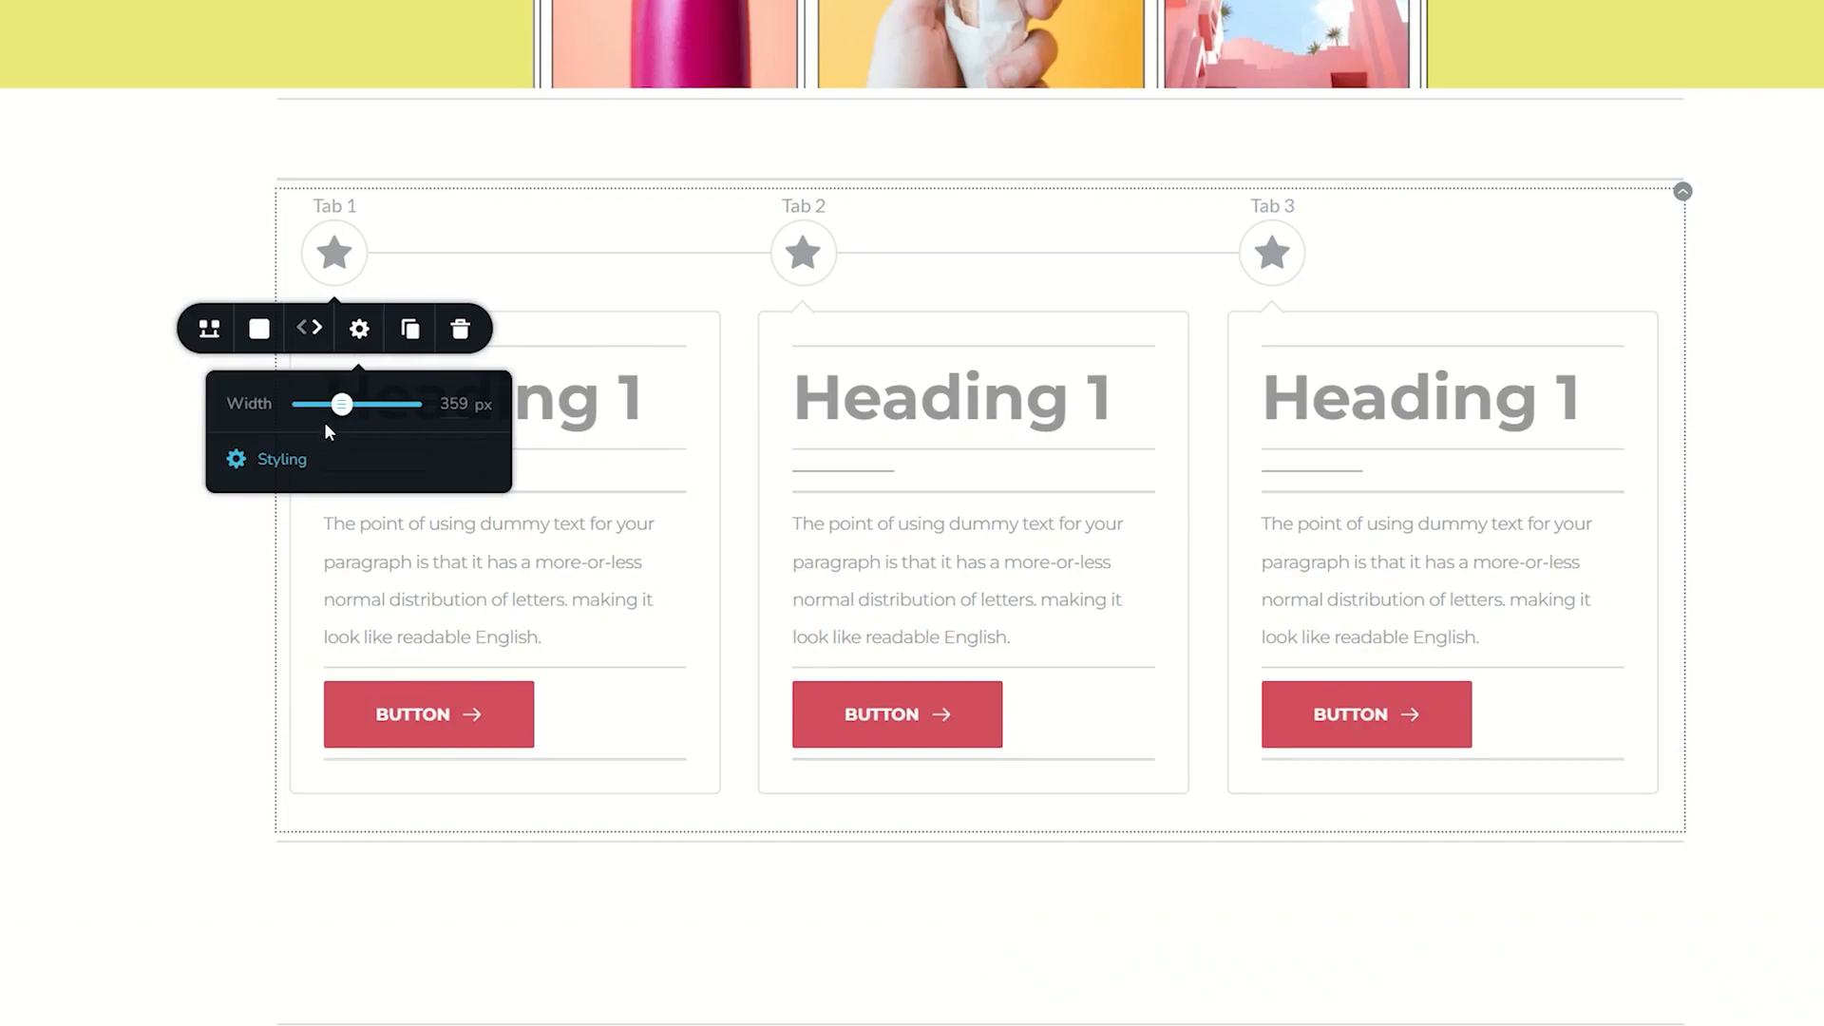
- Try a wider 61 px spacing for the timeline and set it to 27 px
{"action": "left_click", "coordinate": [209, 328]}
{"action": "left_click_drag", "start_coordinate": [180, 689], "coordinate": [224, 690]}
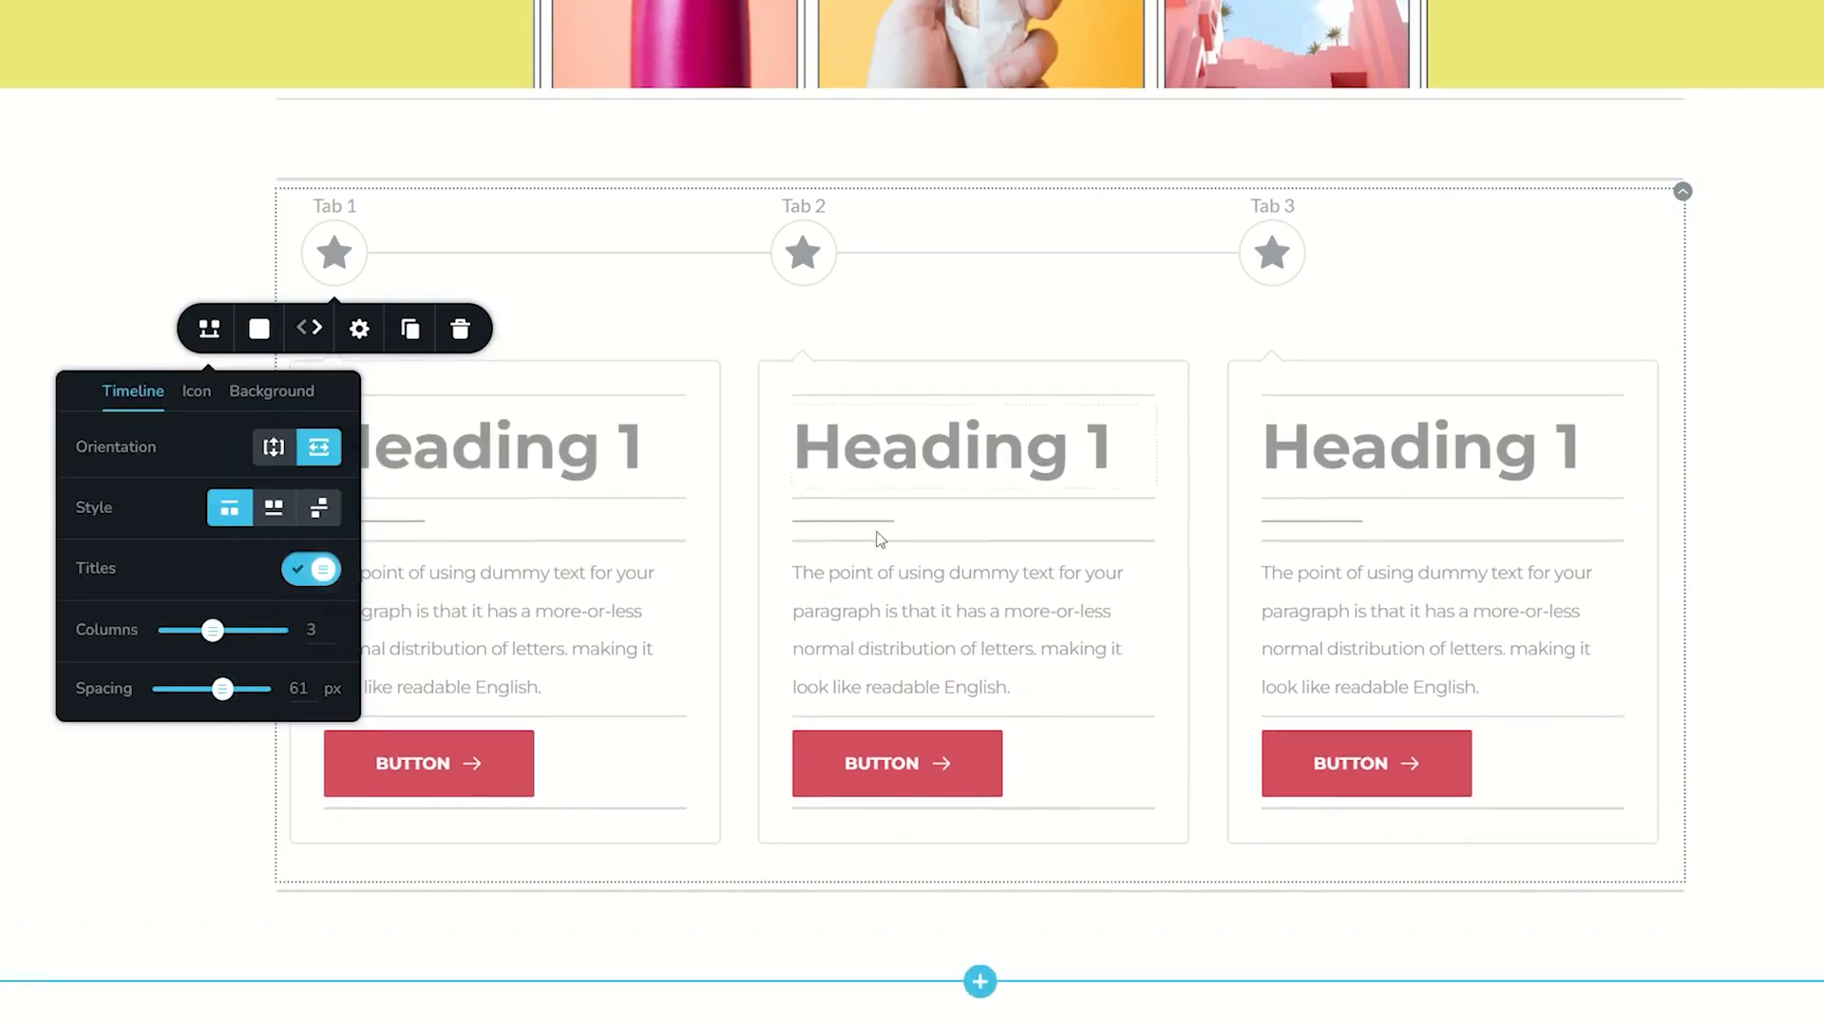
{"action": "left_click_drag", "start_coordinate": [223, 689], "coordinate": [189, 690]}
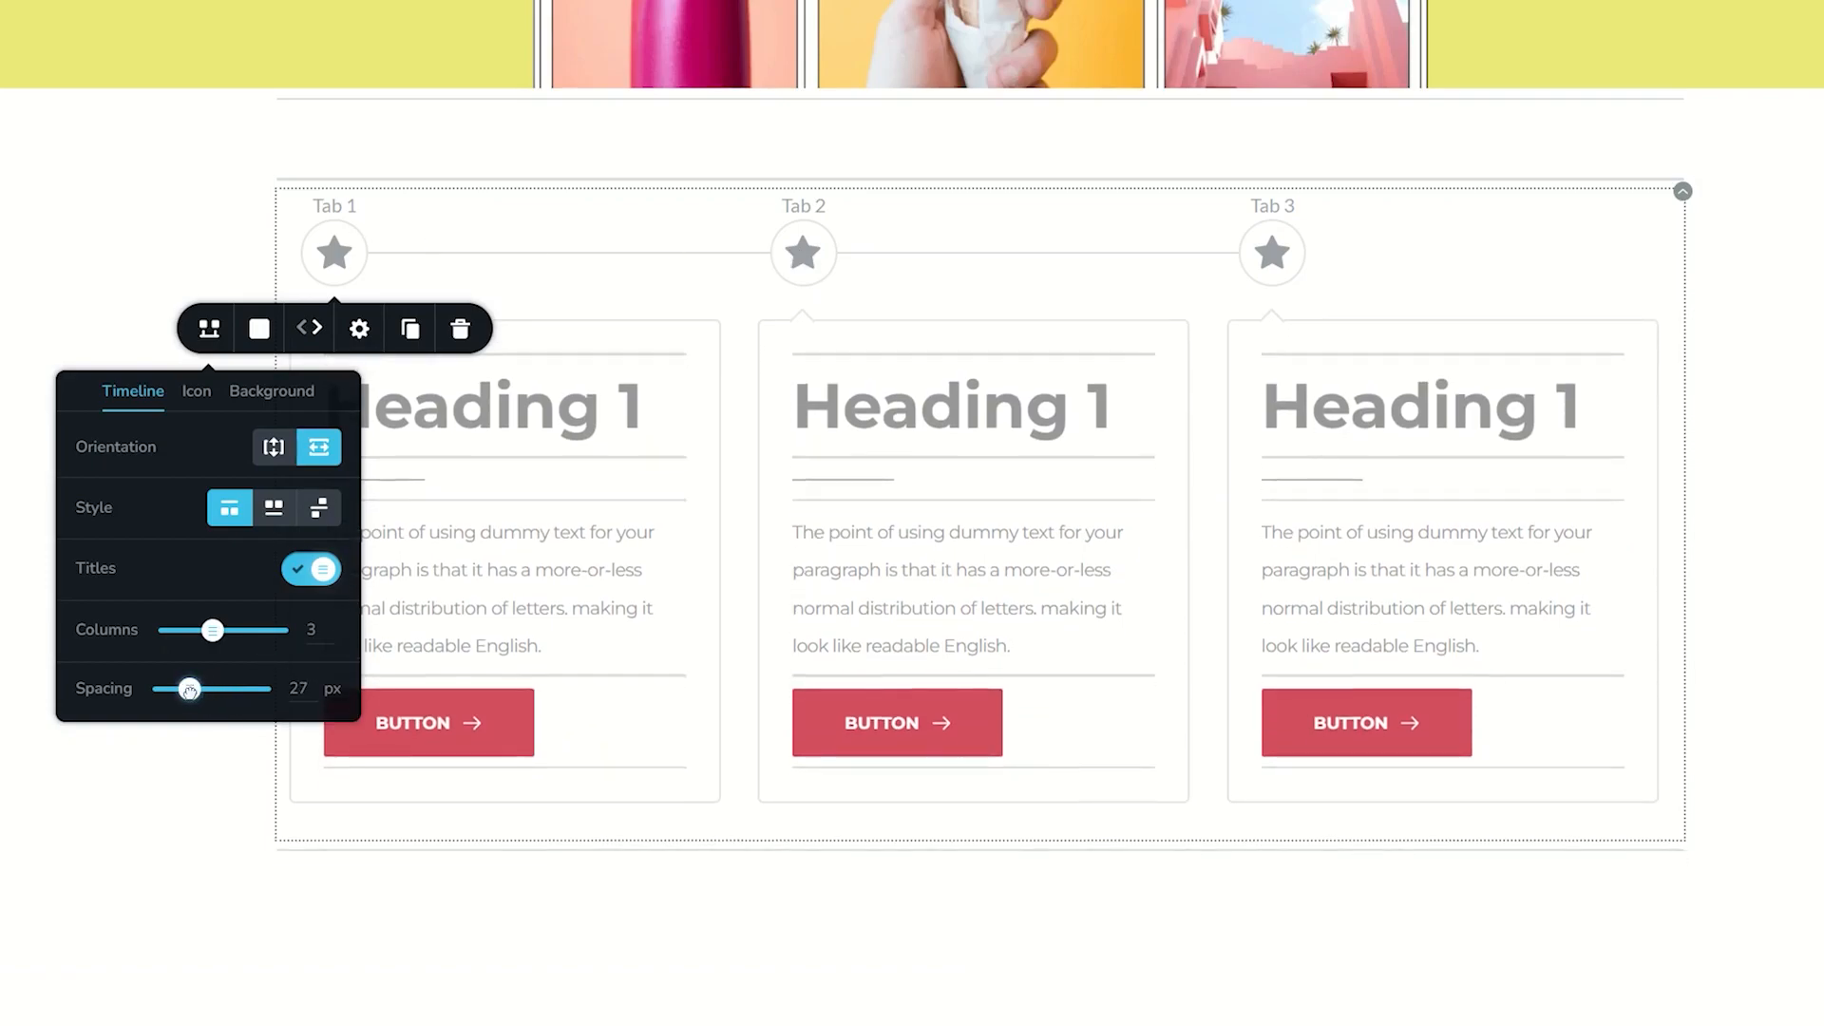
- Replace Tab 1's star icon with the filled funnel glyph
{"action": "left_click", "coordinate": [199, 393]}
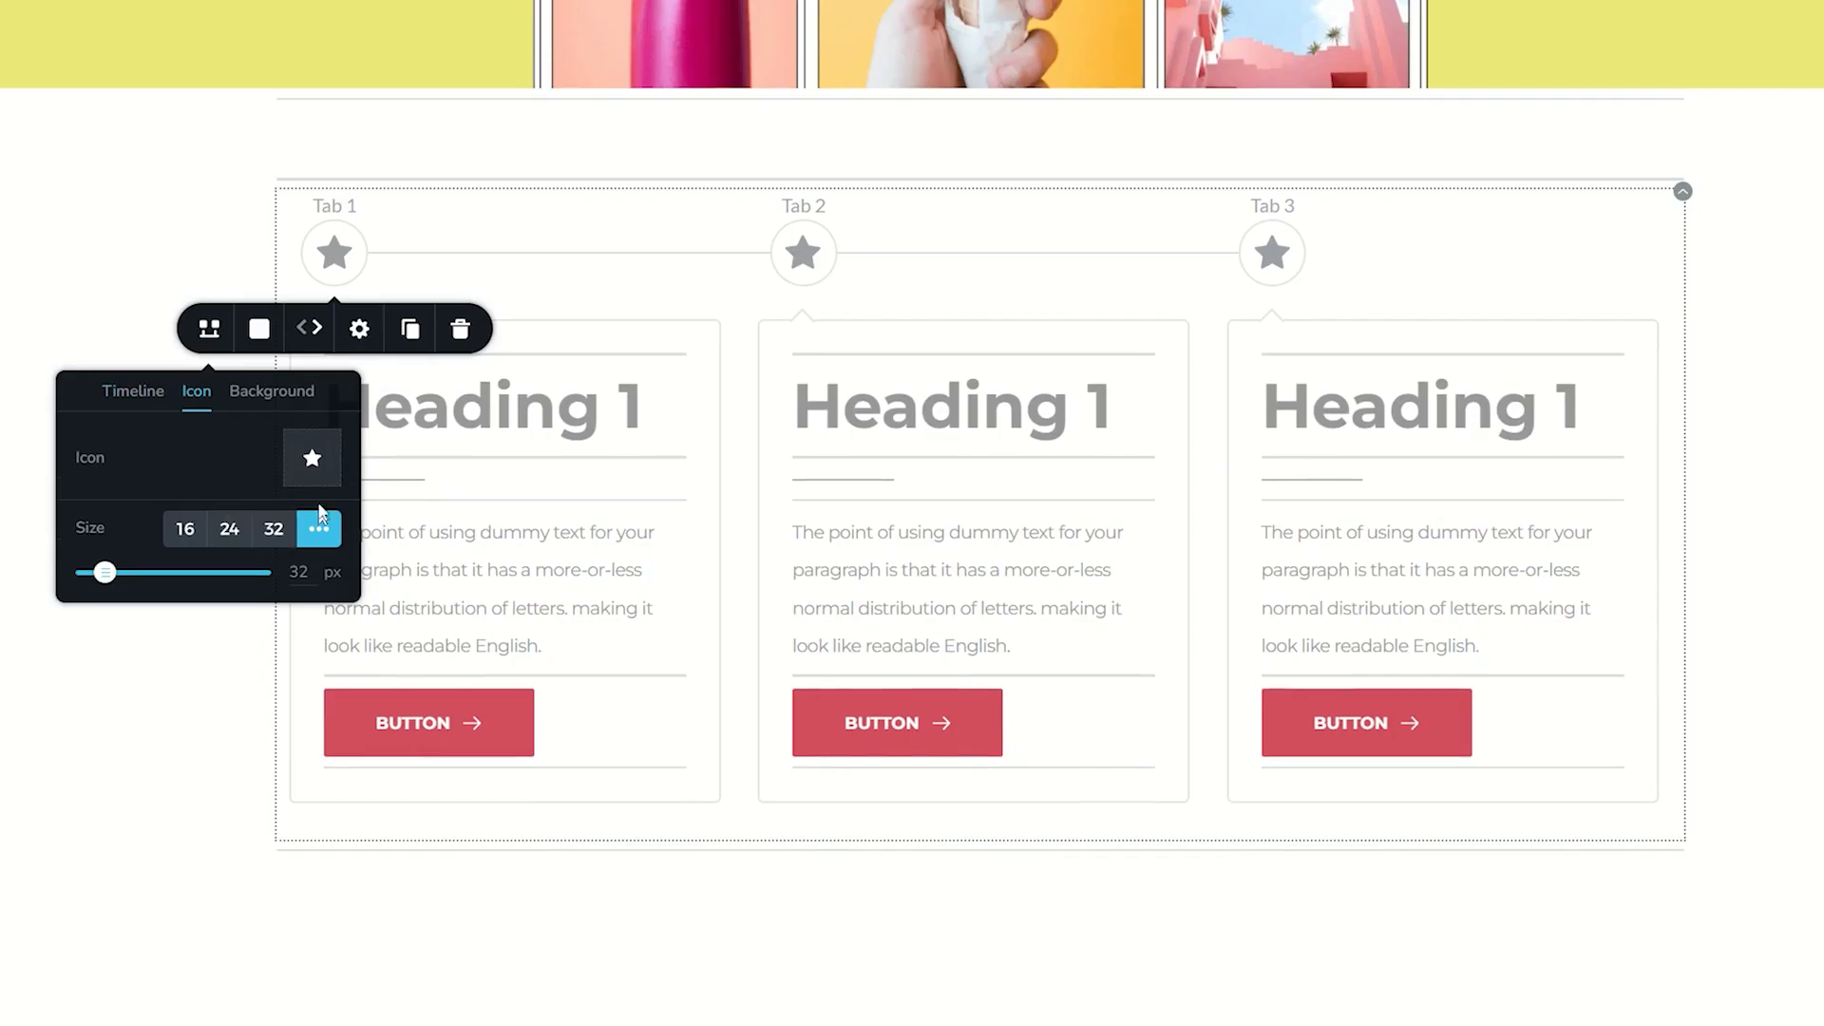
{"action": "left_click", "coordinate": [312, 460]}
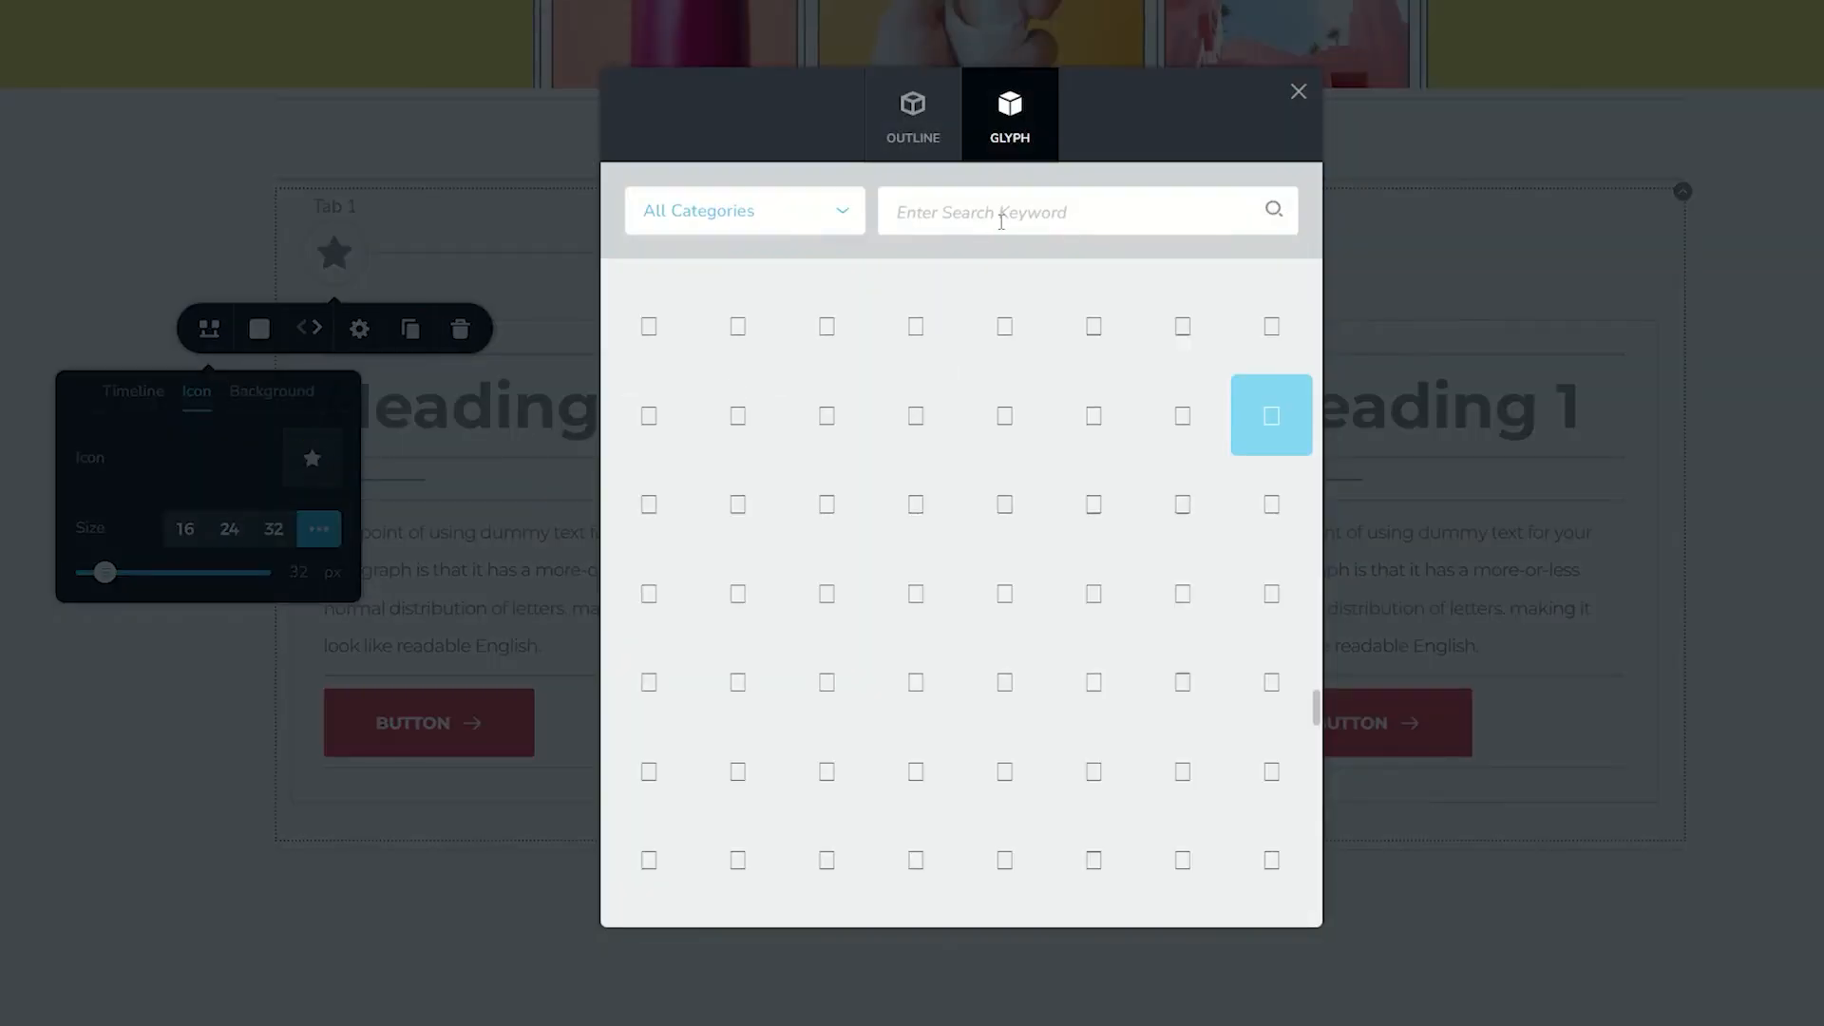
{"action": "left_click", "coordinate": [660, 354]}
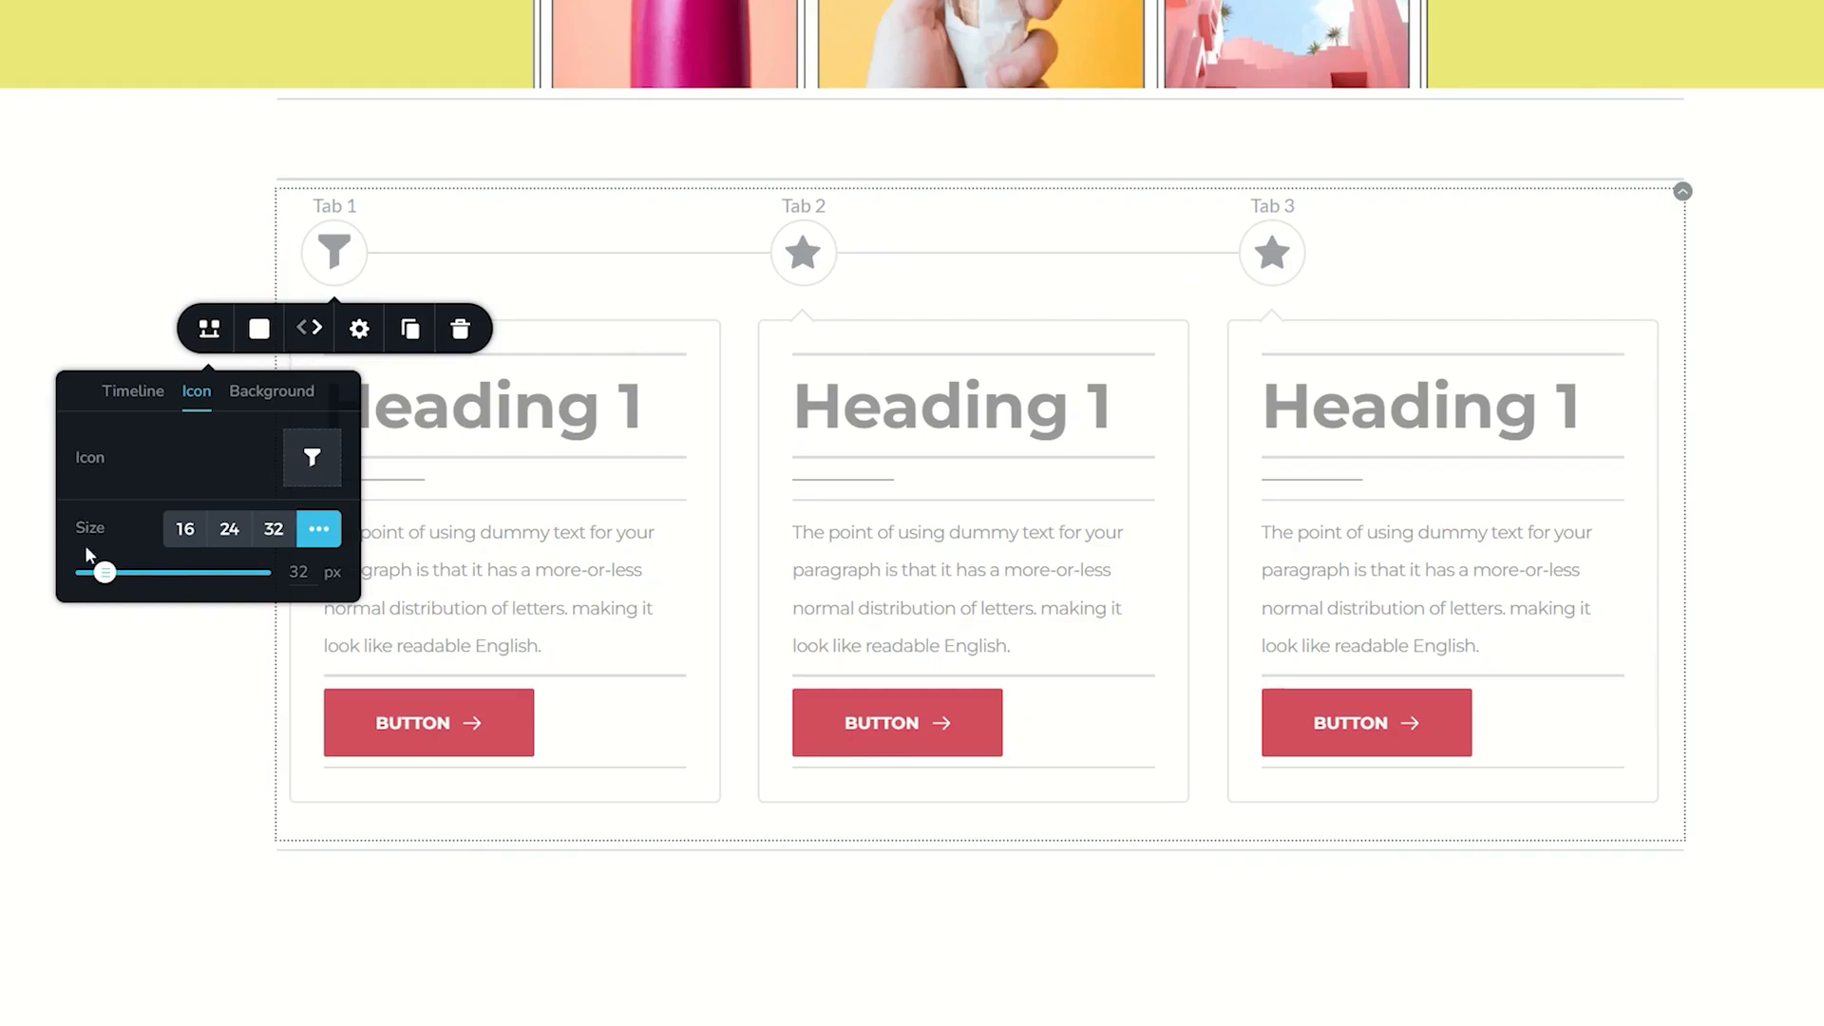
- Try the three preset timeline icon sizes and return to a custom size of 32 px
{"action": "left_click", "coordinate": [275, 530]}
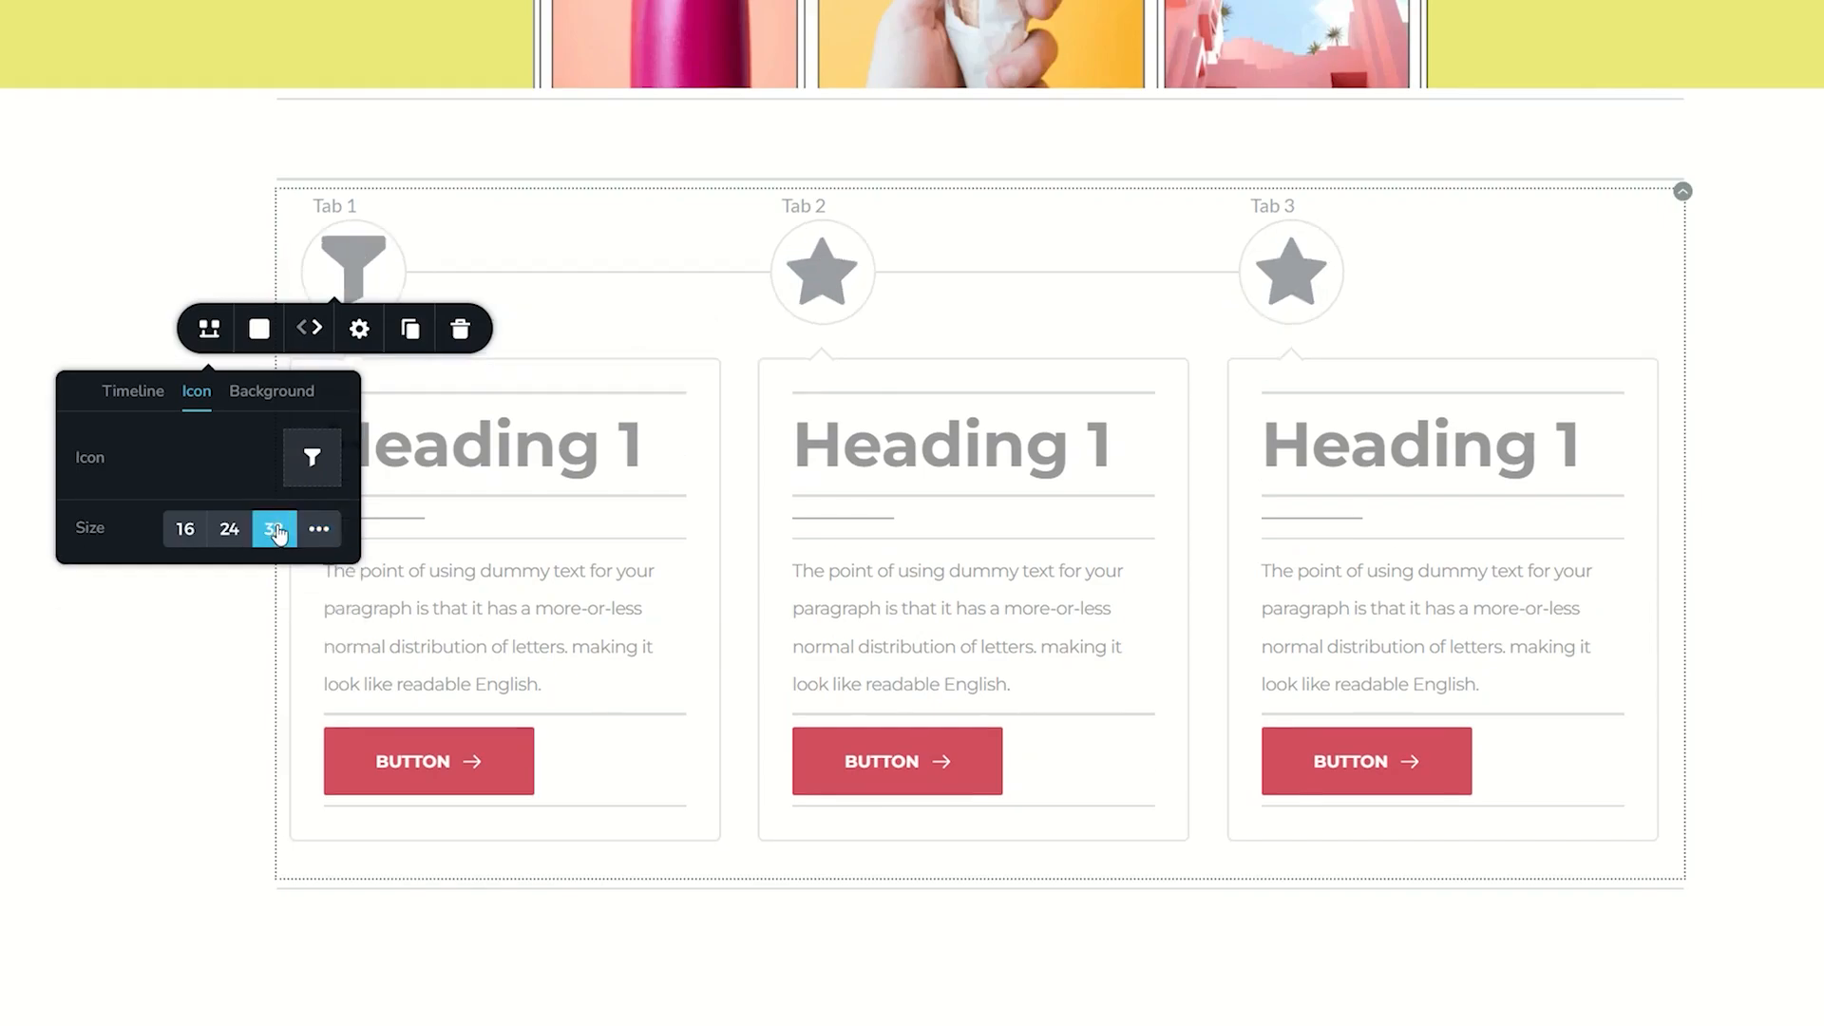
{"action": "left_click", "coordinate": [226, 532]}
{"action": "left_click", "coordinate": [184, 532]}
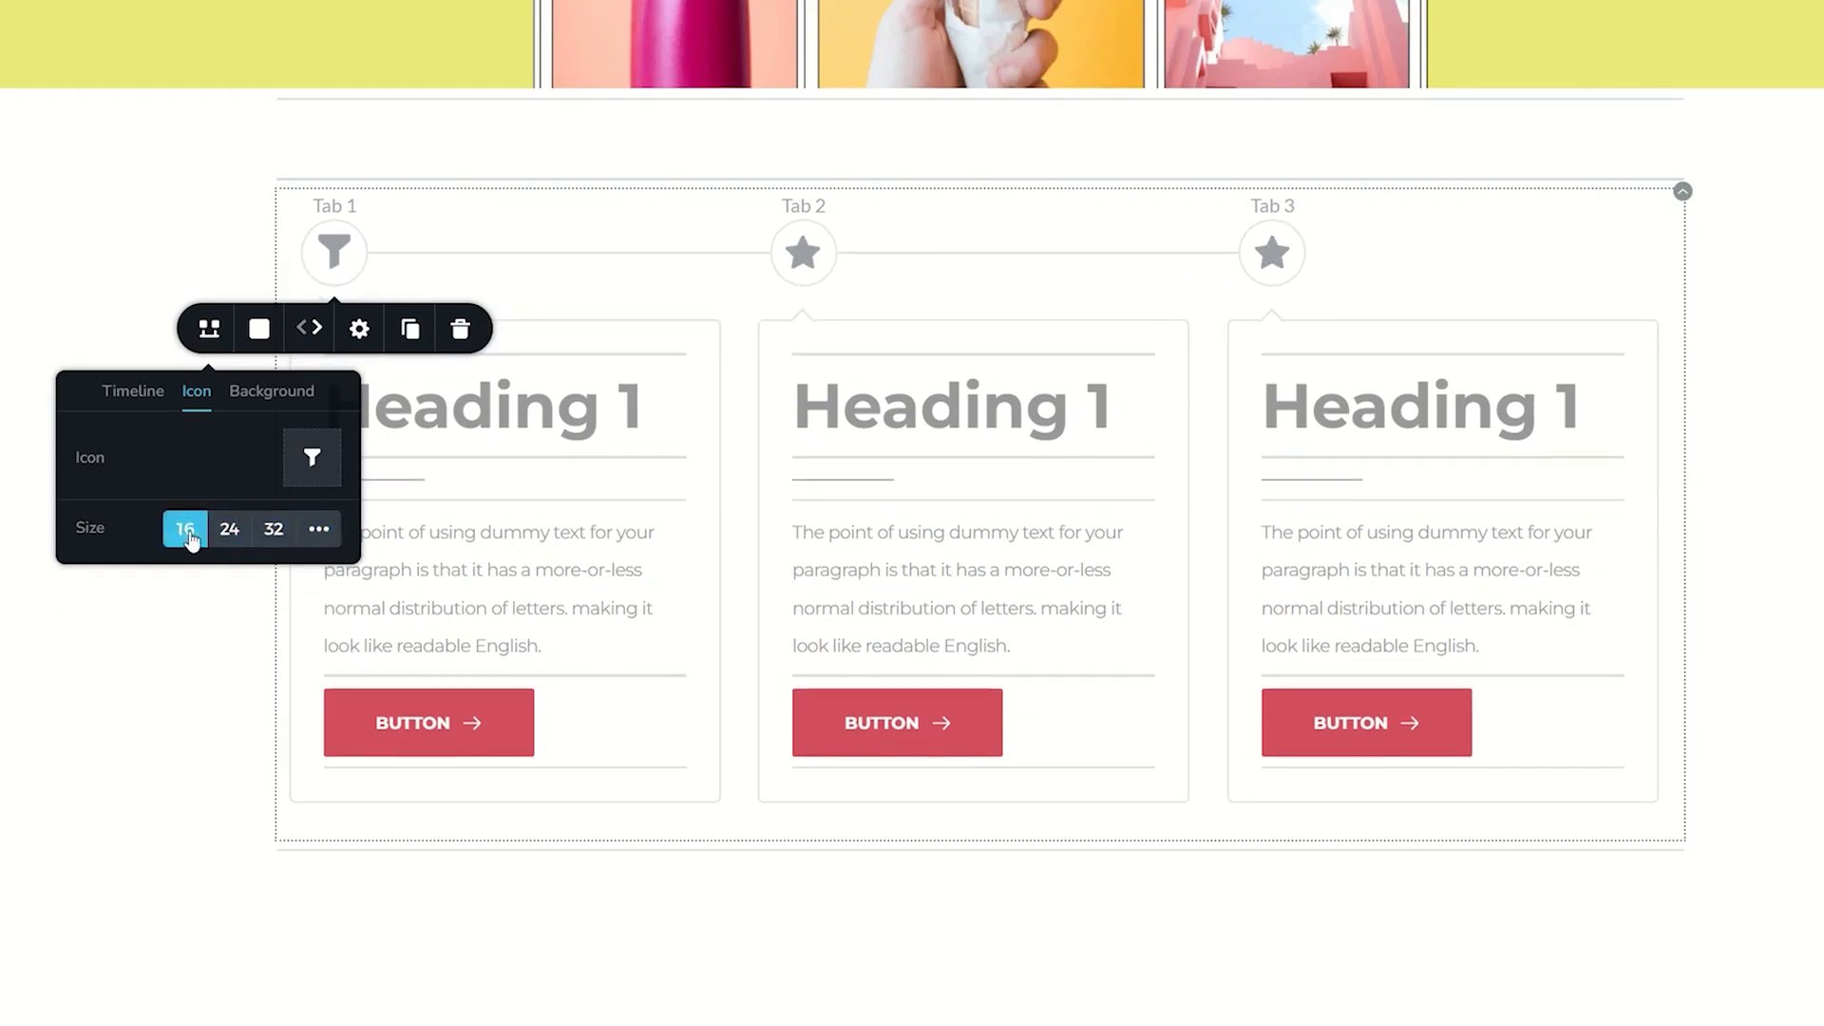
{"action": "left_click", "coordinate": [318, 529]}
{"action": "mouse_move", "coordinate": [112, 570]}
{"action": "left_mouse_down"}
{"action": "mouse_move", "coordinate": [143, 570]}
{"action": "mouse_move", "coordinate": [102, 573]}
{"action": "left_mouse_up"}
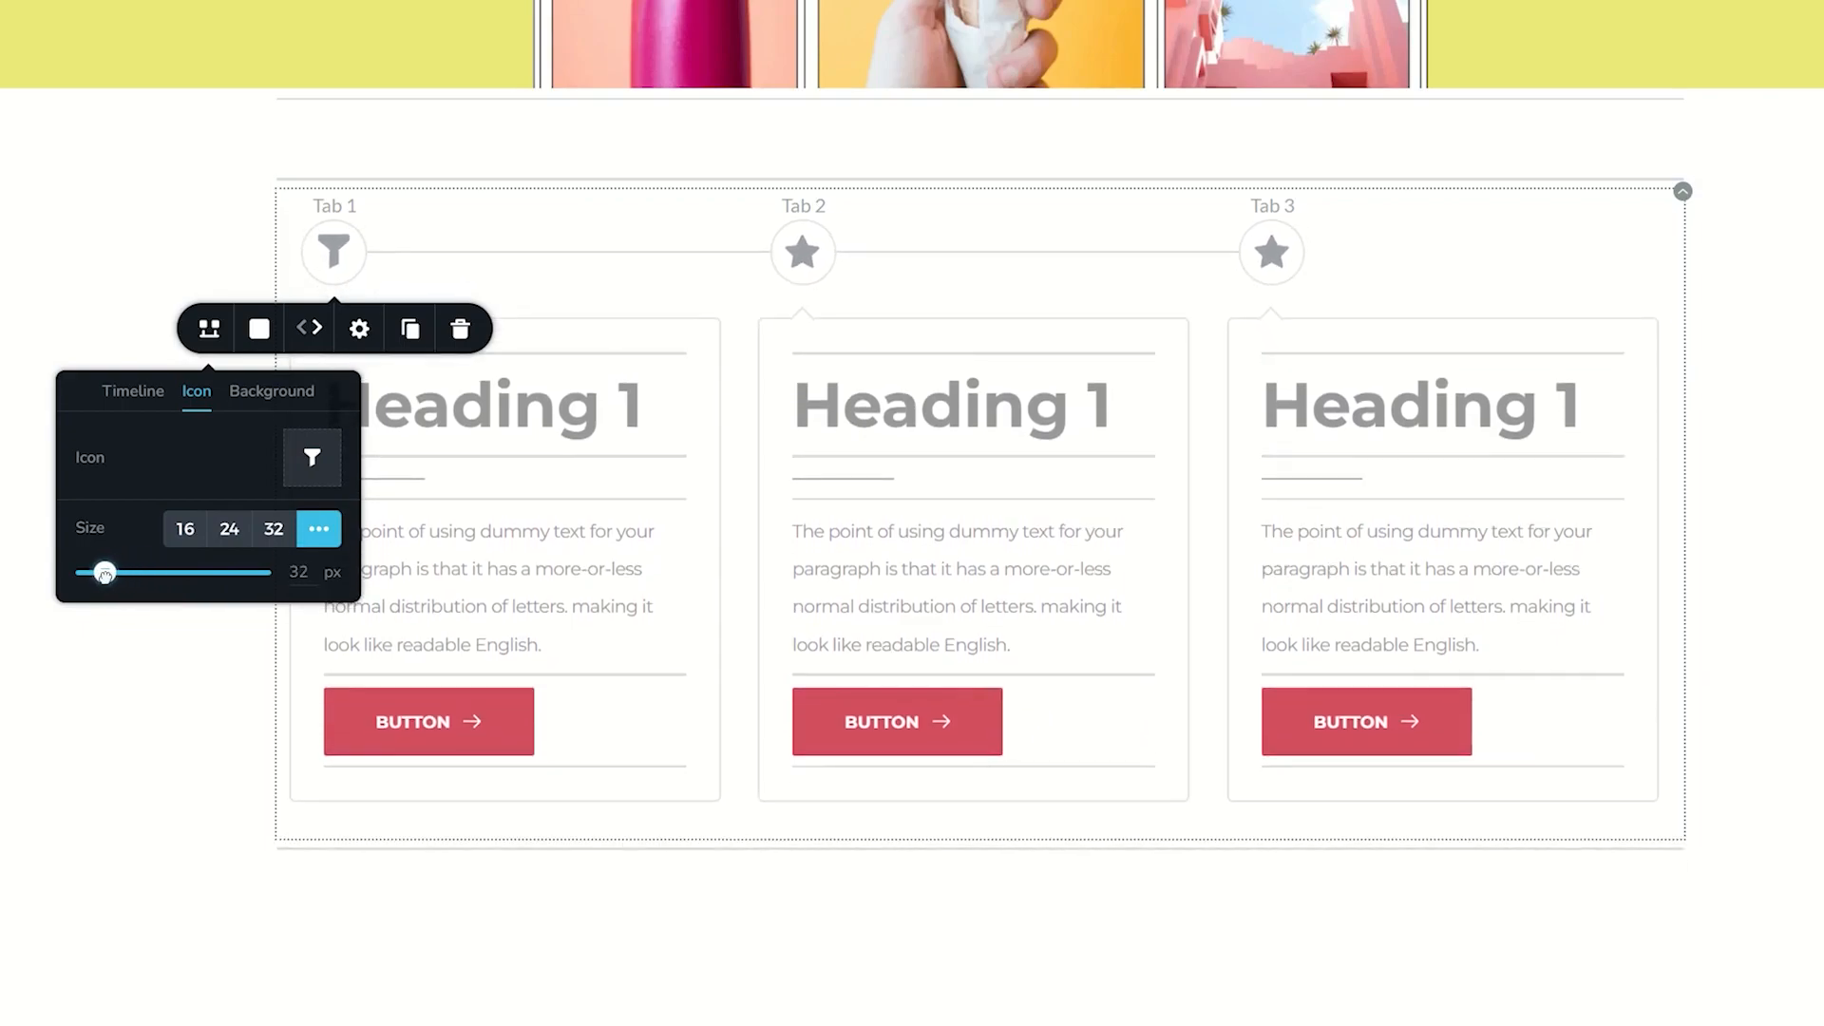
- Set the tab icons' background size to 21 px and try its square, rounded and custom corner options
{"action": "left_click", "coordinate": [266, 391]}
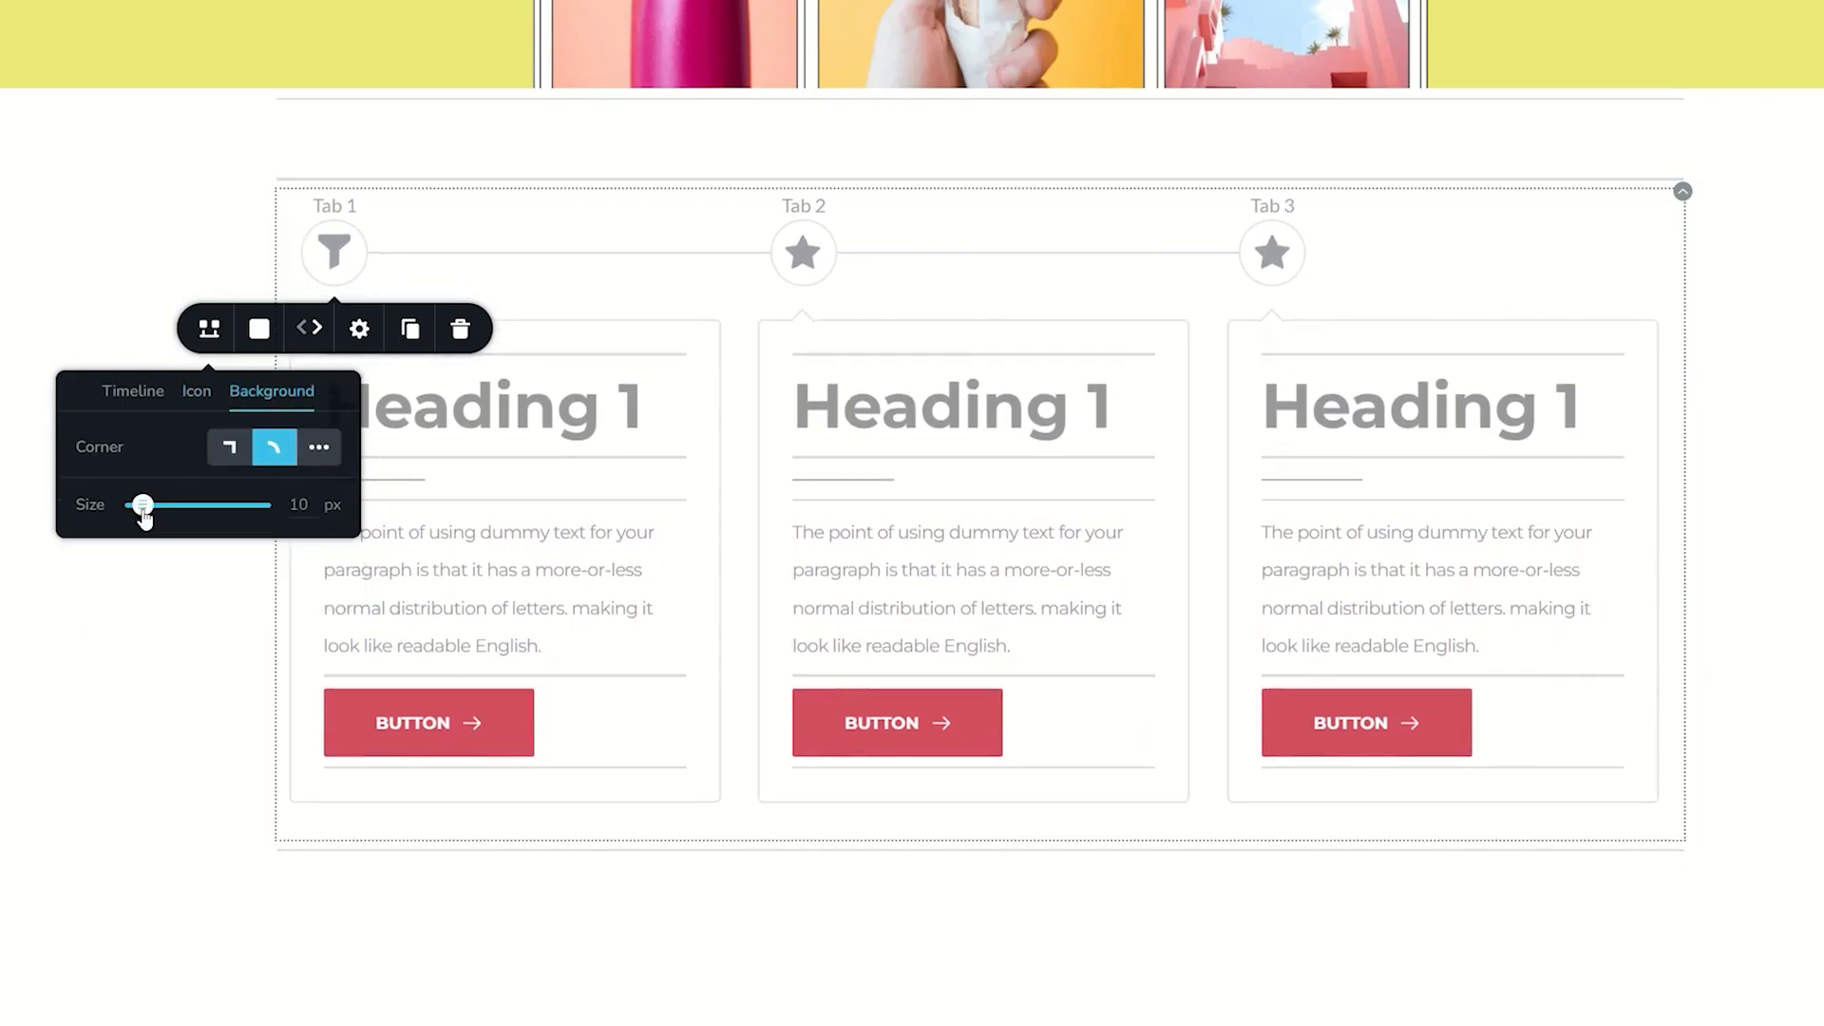
{"action": "left_click_drag", "start_coordinate": [143, 504], "coordinate": [149, 505]}
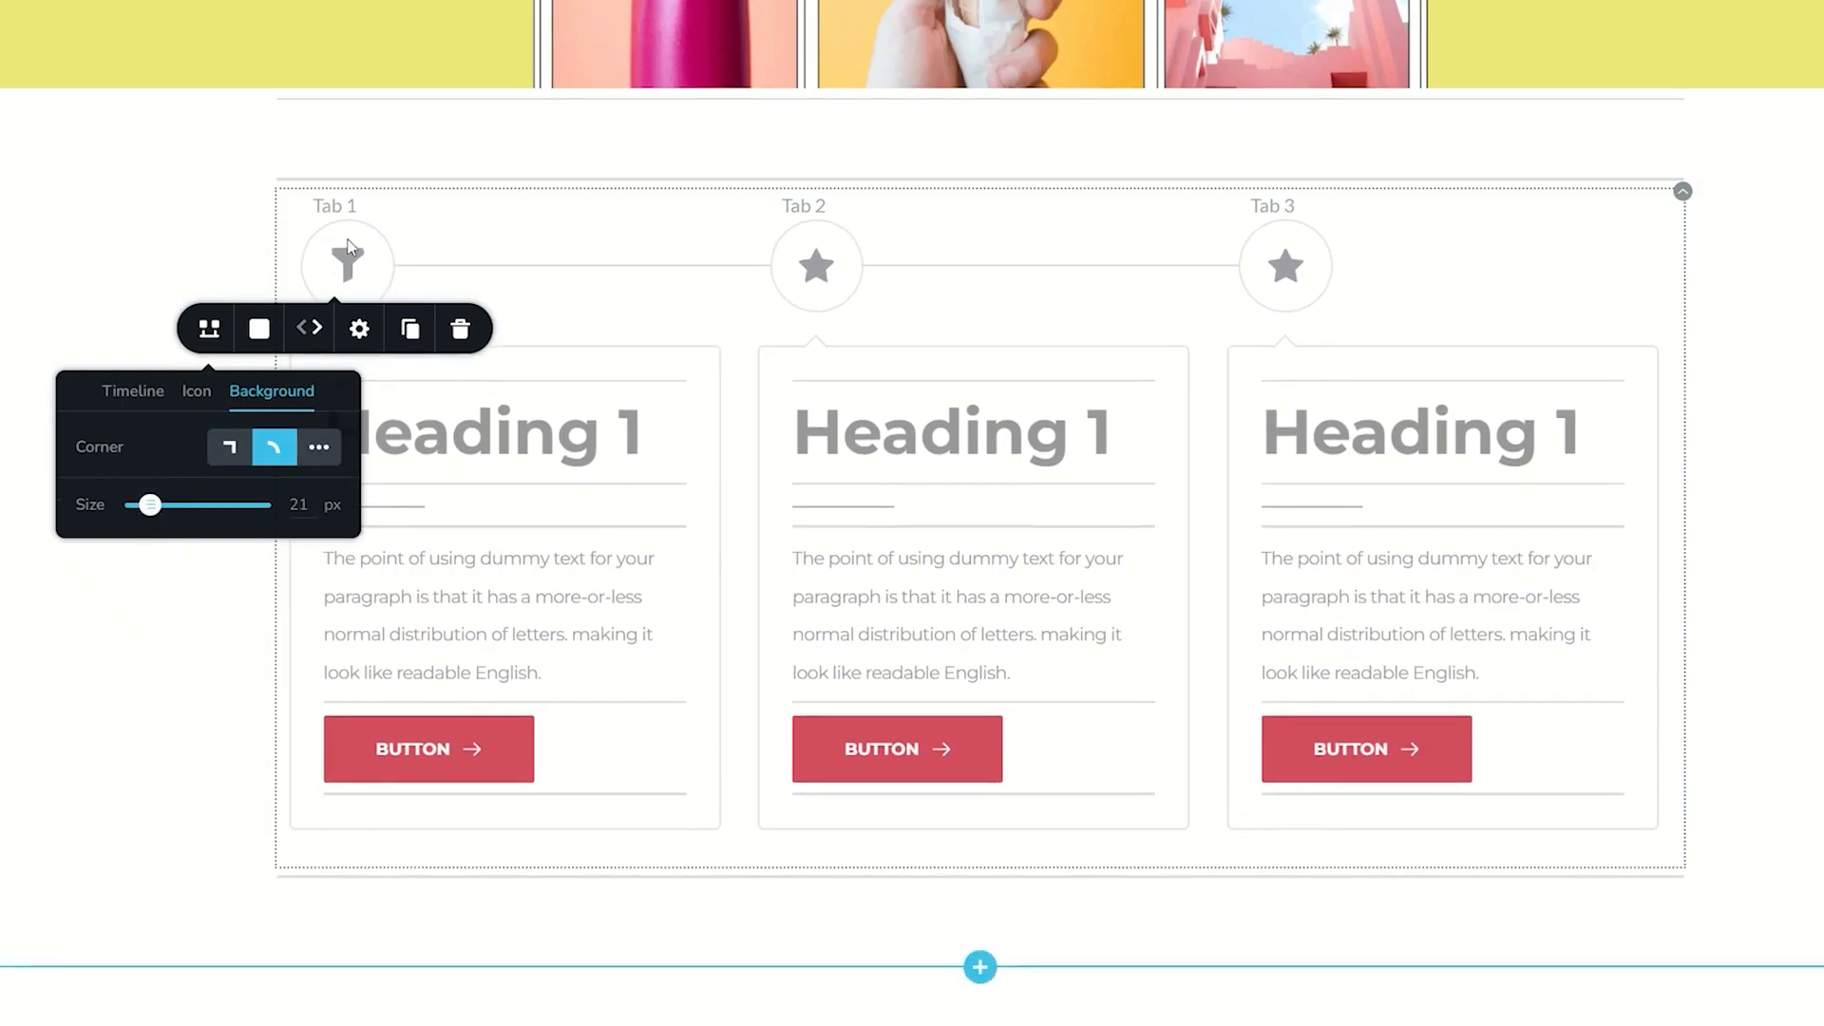
{"action": "left_click", "coordinate": [232, 452]}
{"action": "left_click", "coordinate": [274, 449]}
{"action": "left_click", "coordinate": [316, 447]}
{"action": "left_click_drag", "start_coordinate": [108, 490], "coordinate": [136, 490]}
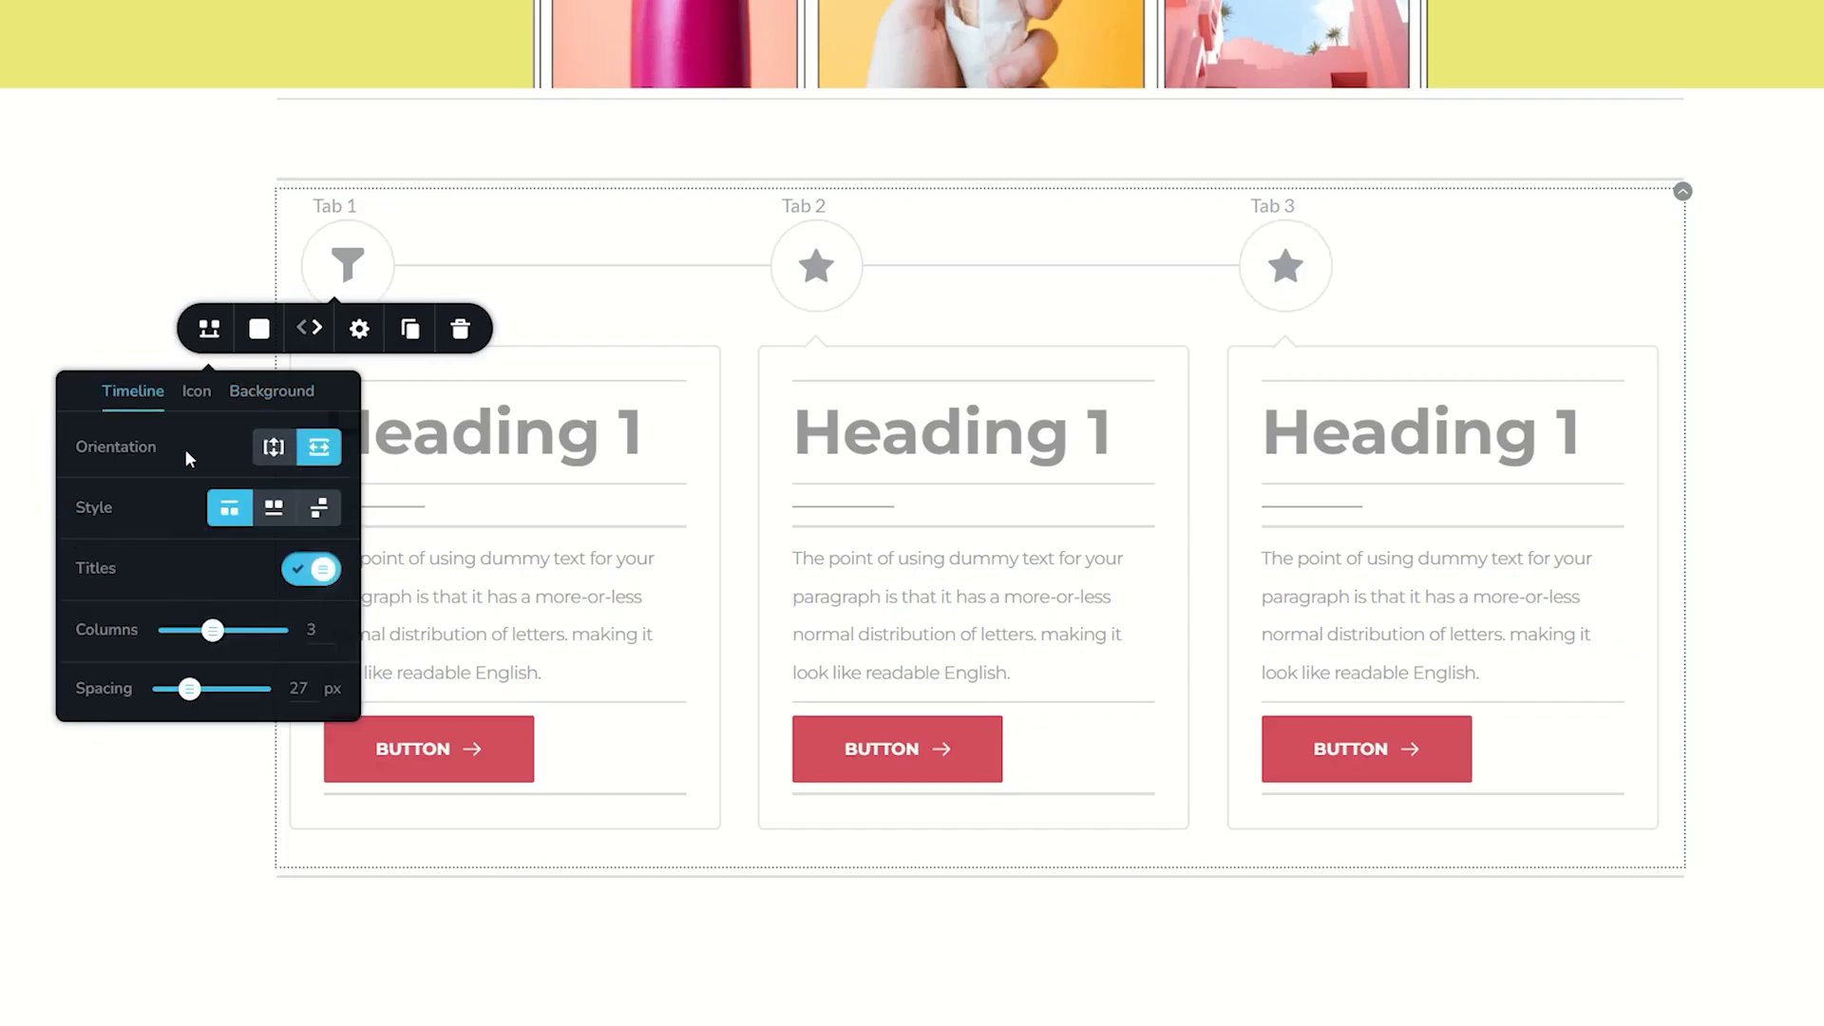
- Try the vertical timeline orientation with its three styles and hidden titles, restoring the first style with titles shown
{"action": "left_click", "coordinate": [274, 447]}
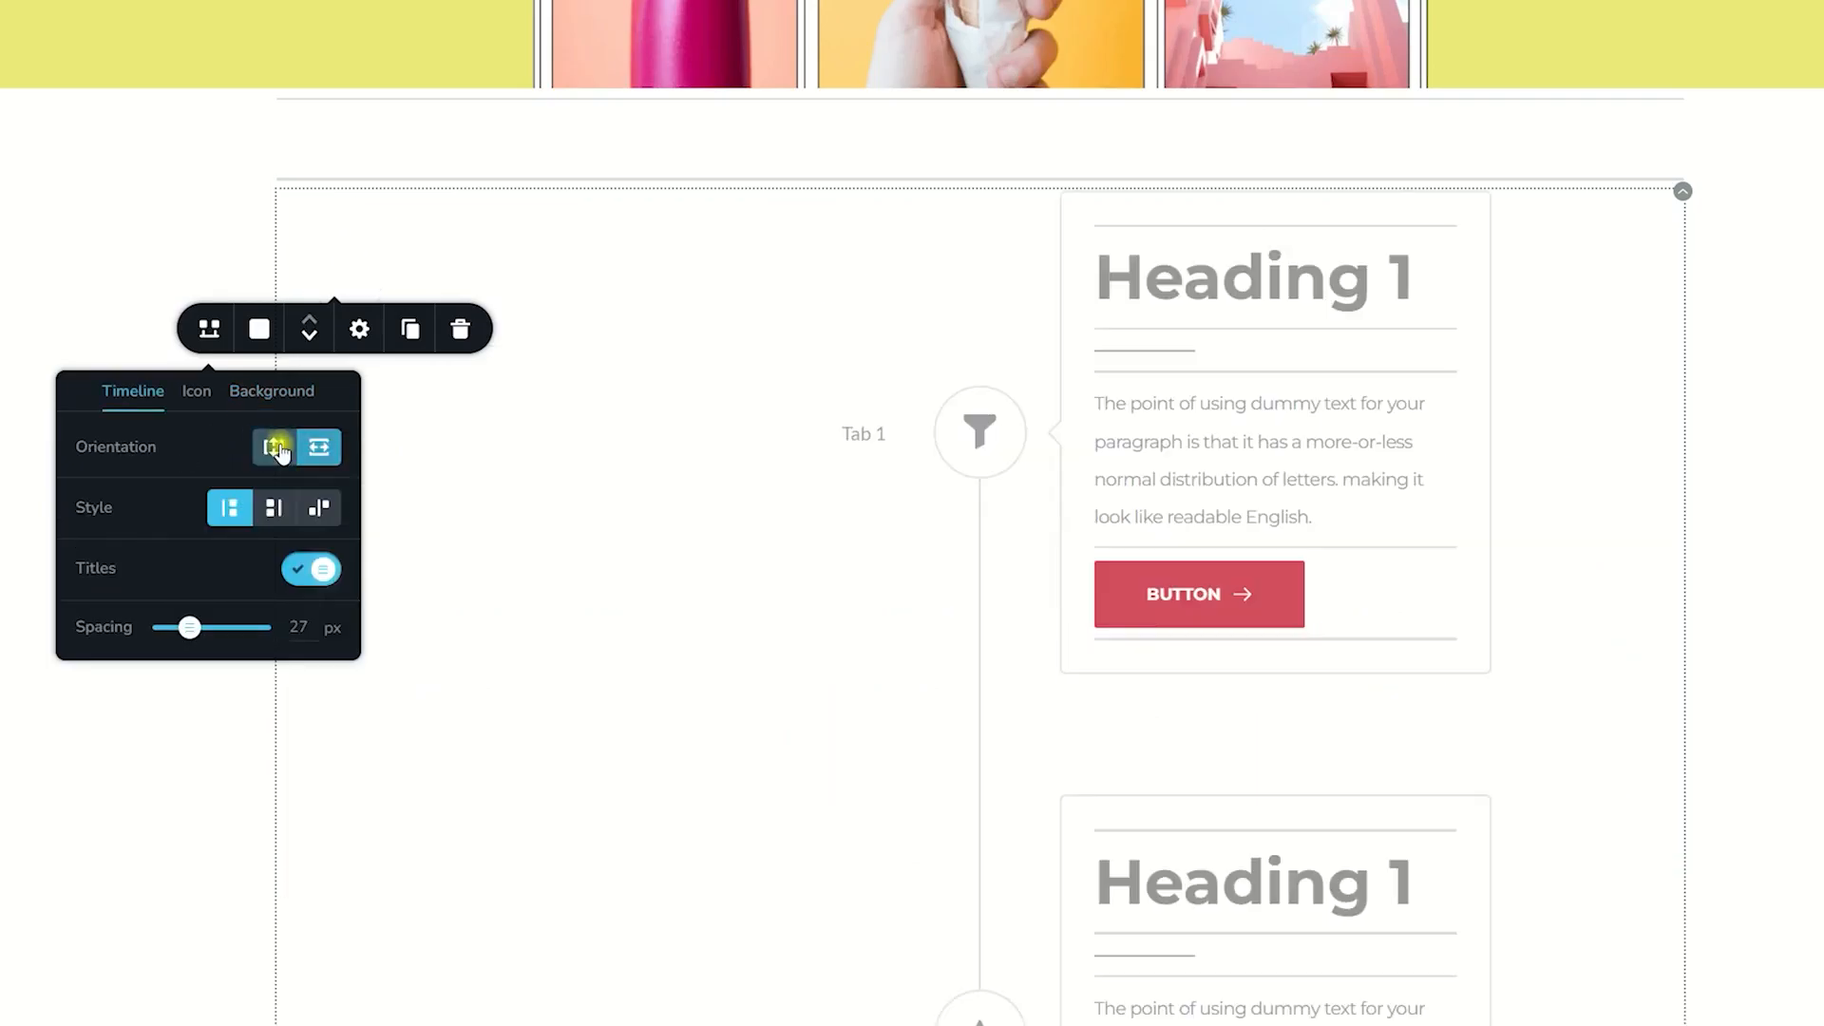
{"action": "left_click", "coordinate": [274, 510]}
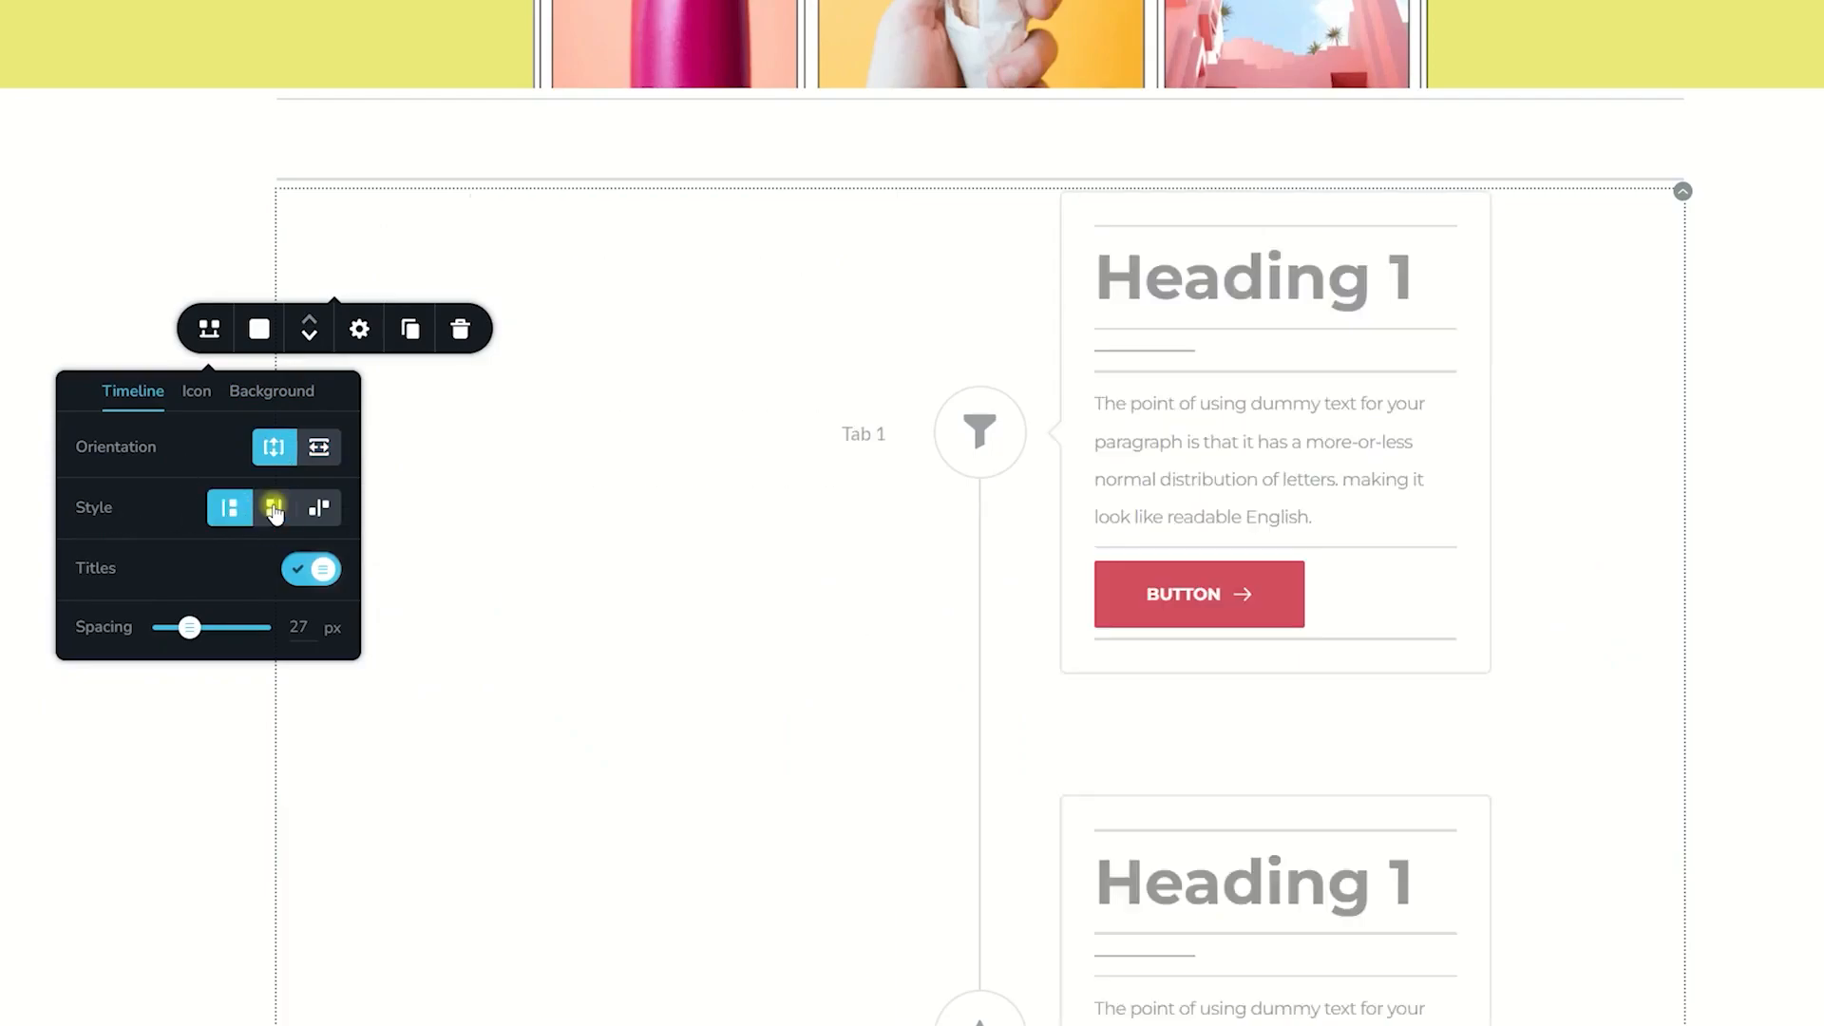
{"action": "left_click", "coordinate": [323, 511]}
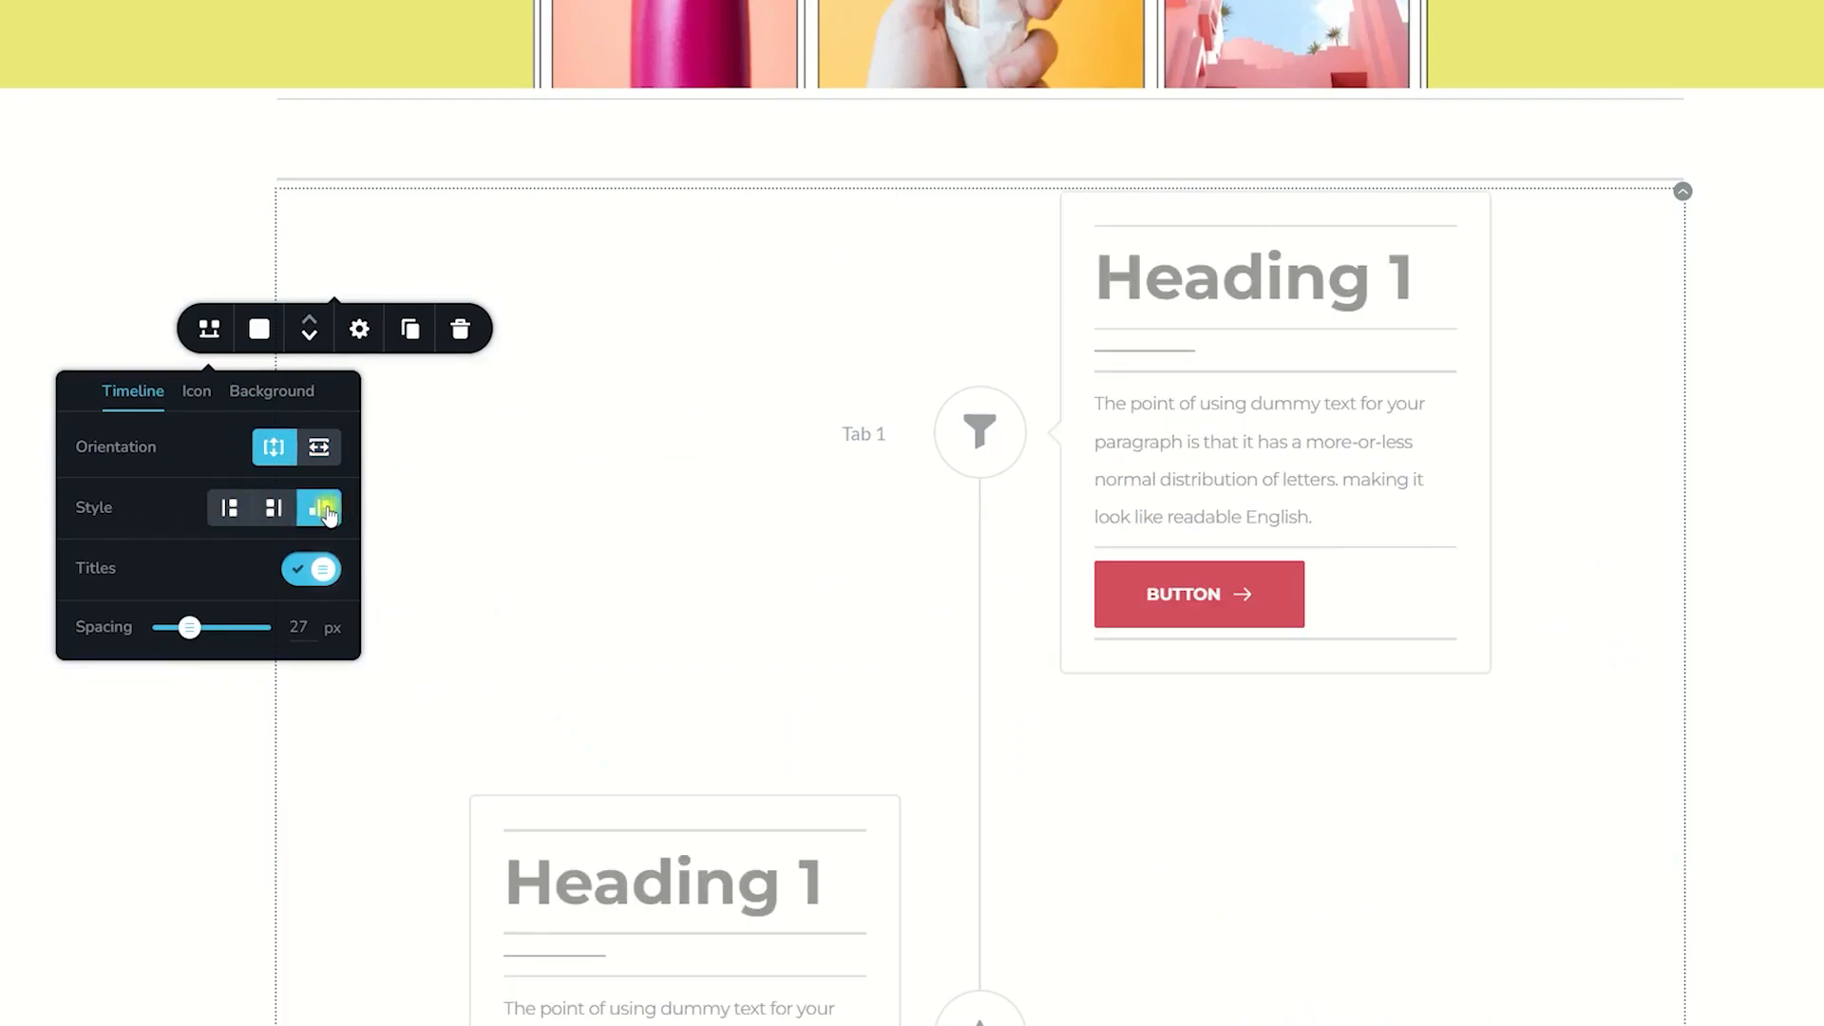
{"action": "left_click", "coordinate": [230, 508]}
{"action": "left_click", "coordinate": [299, 571]}
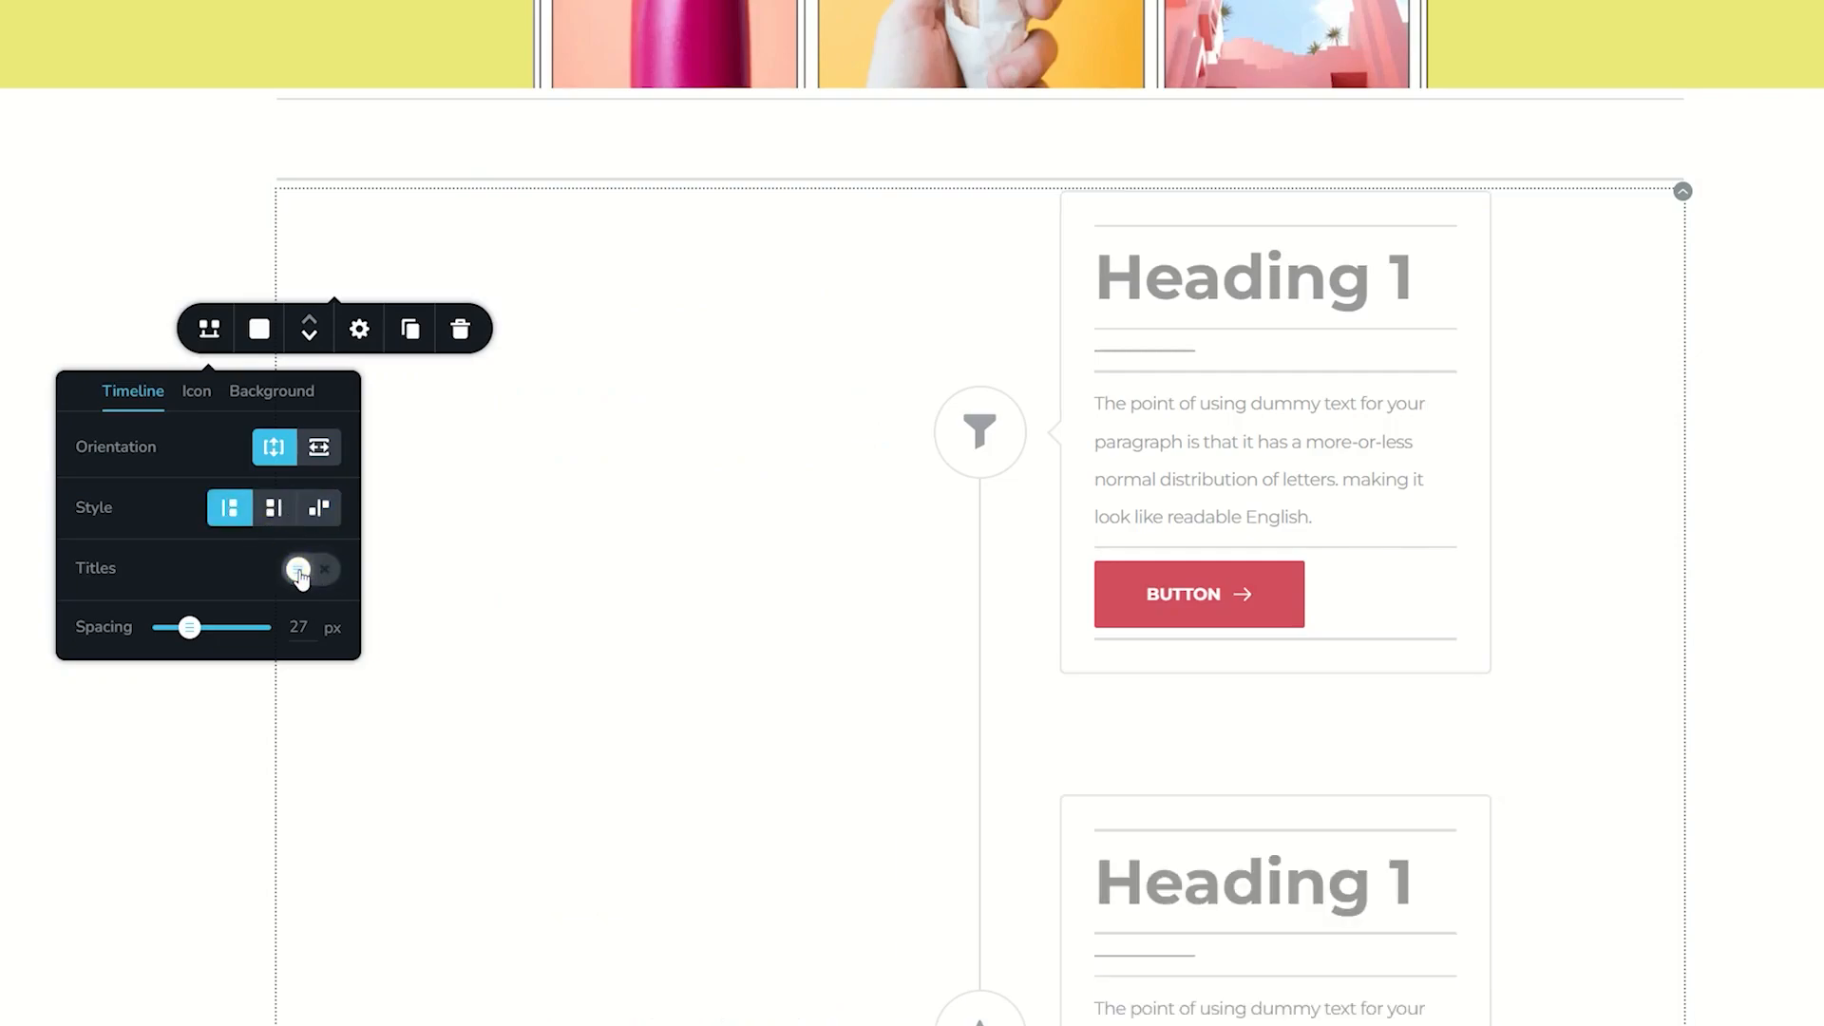
{"action": "left_click", "coordinate": [299, 570]}
- Slightly increase the timeline spacing and restore the horizontal orientation
{"action": "left_click_drag", "start_coordinate": [189, 628], "coordinate": [198, 631]}
{"action": "left_click", "coordinate": [319, 447]}
- Color Tab 1's background yellow (#ede97a) and its funnel icon red (#d34d5e)
{"action": "left_click", "coordinate": [259, 328]}
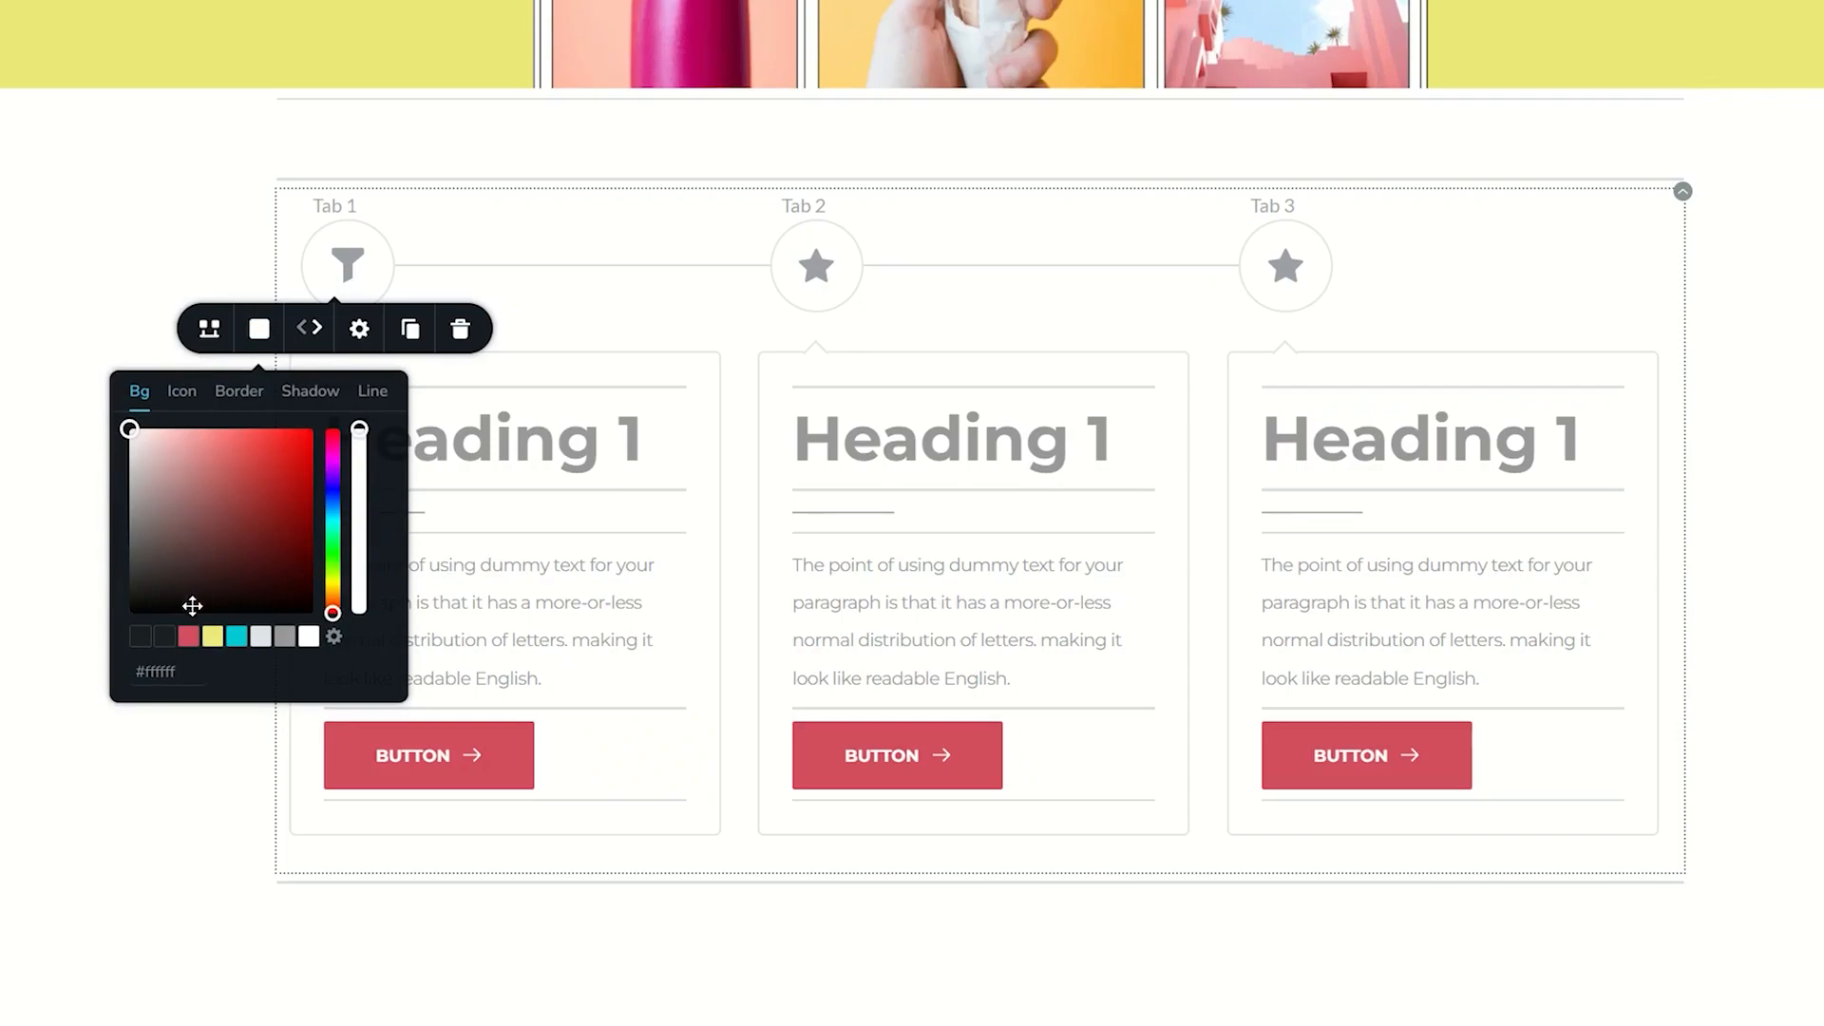
{"action": "left_click", "coordinate": [213, 635]}
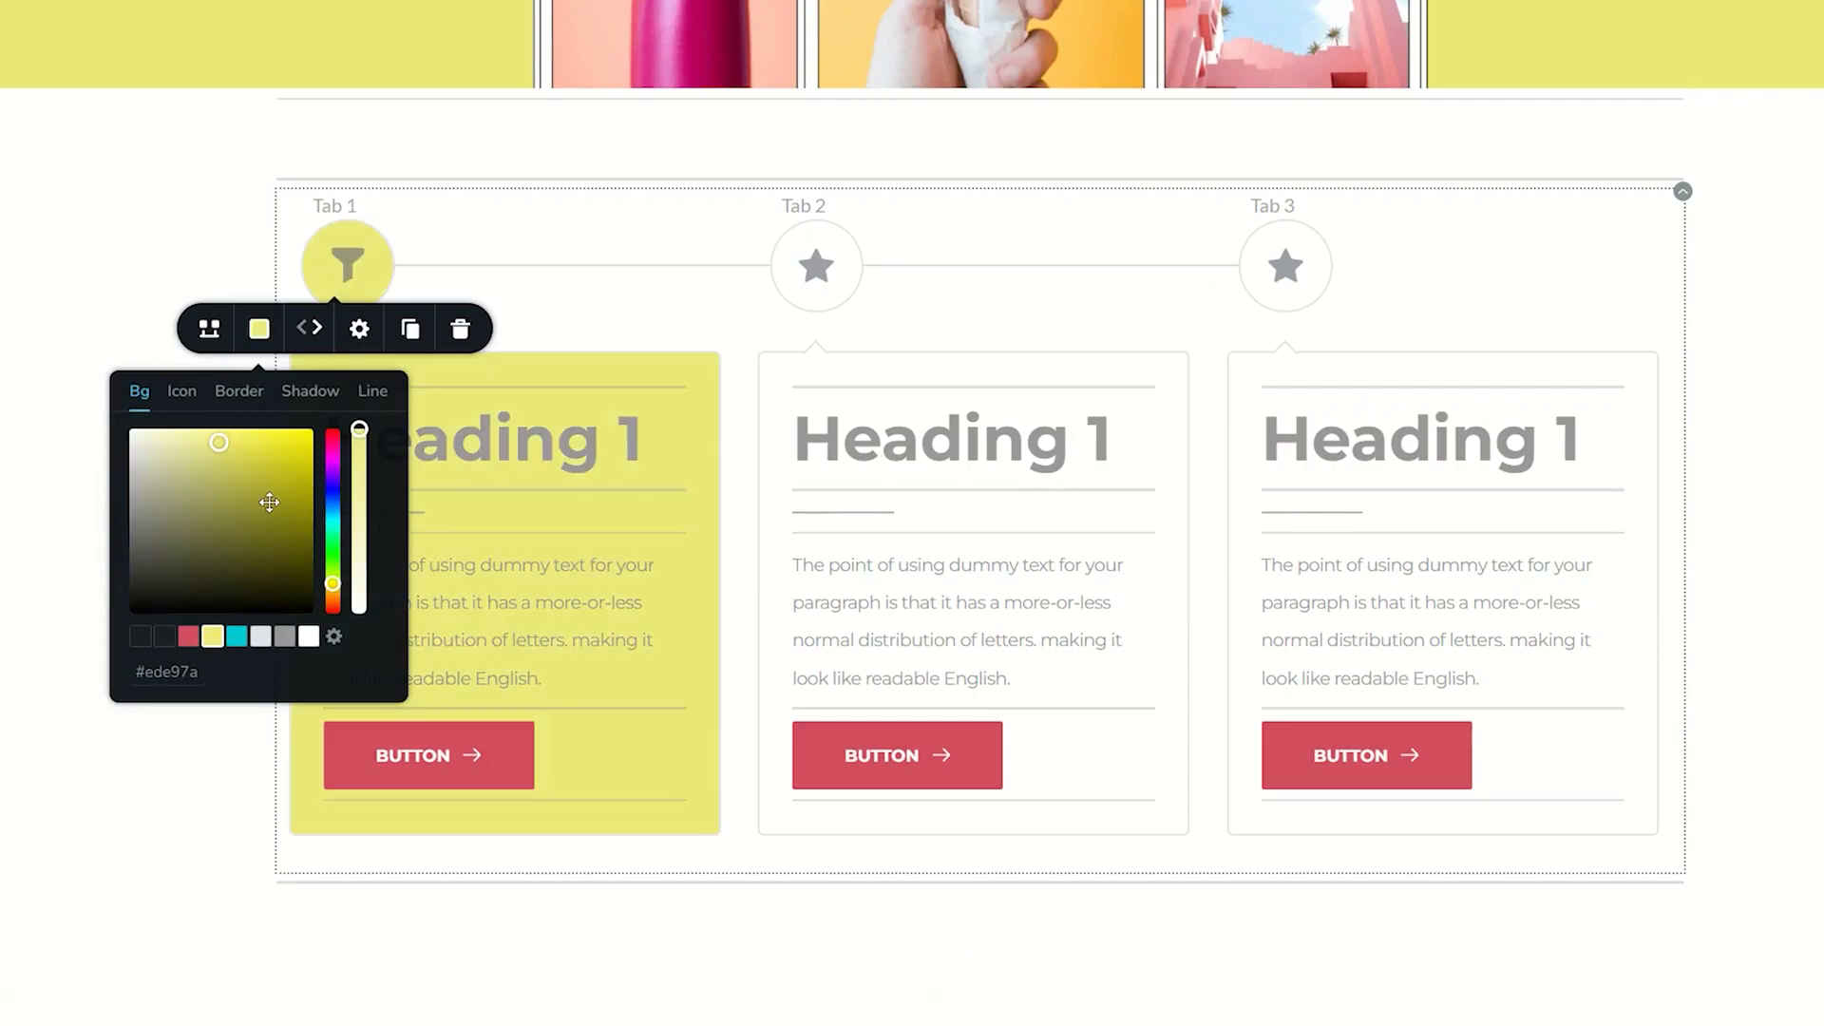
{"action": "left_click", "coordinate": [182, 392]}
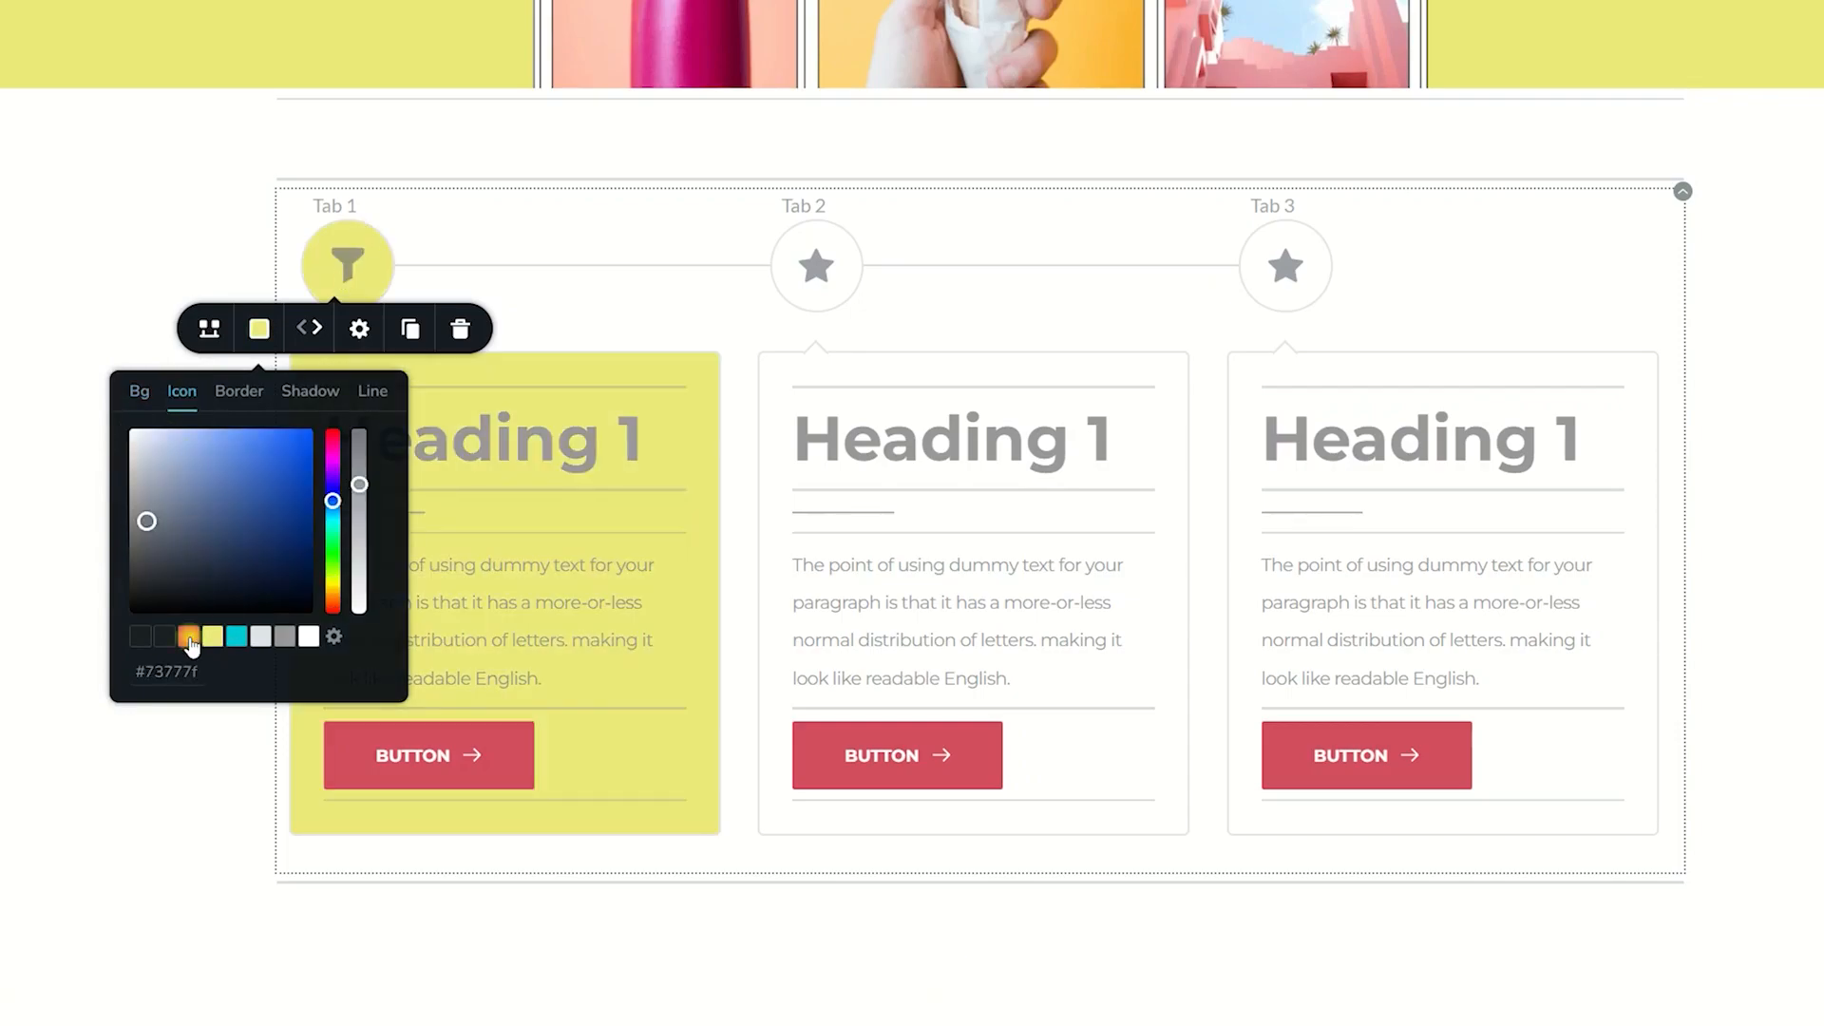
{"action": "left_click", "coordinate": [188, 636]}
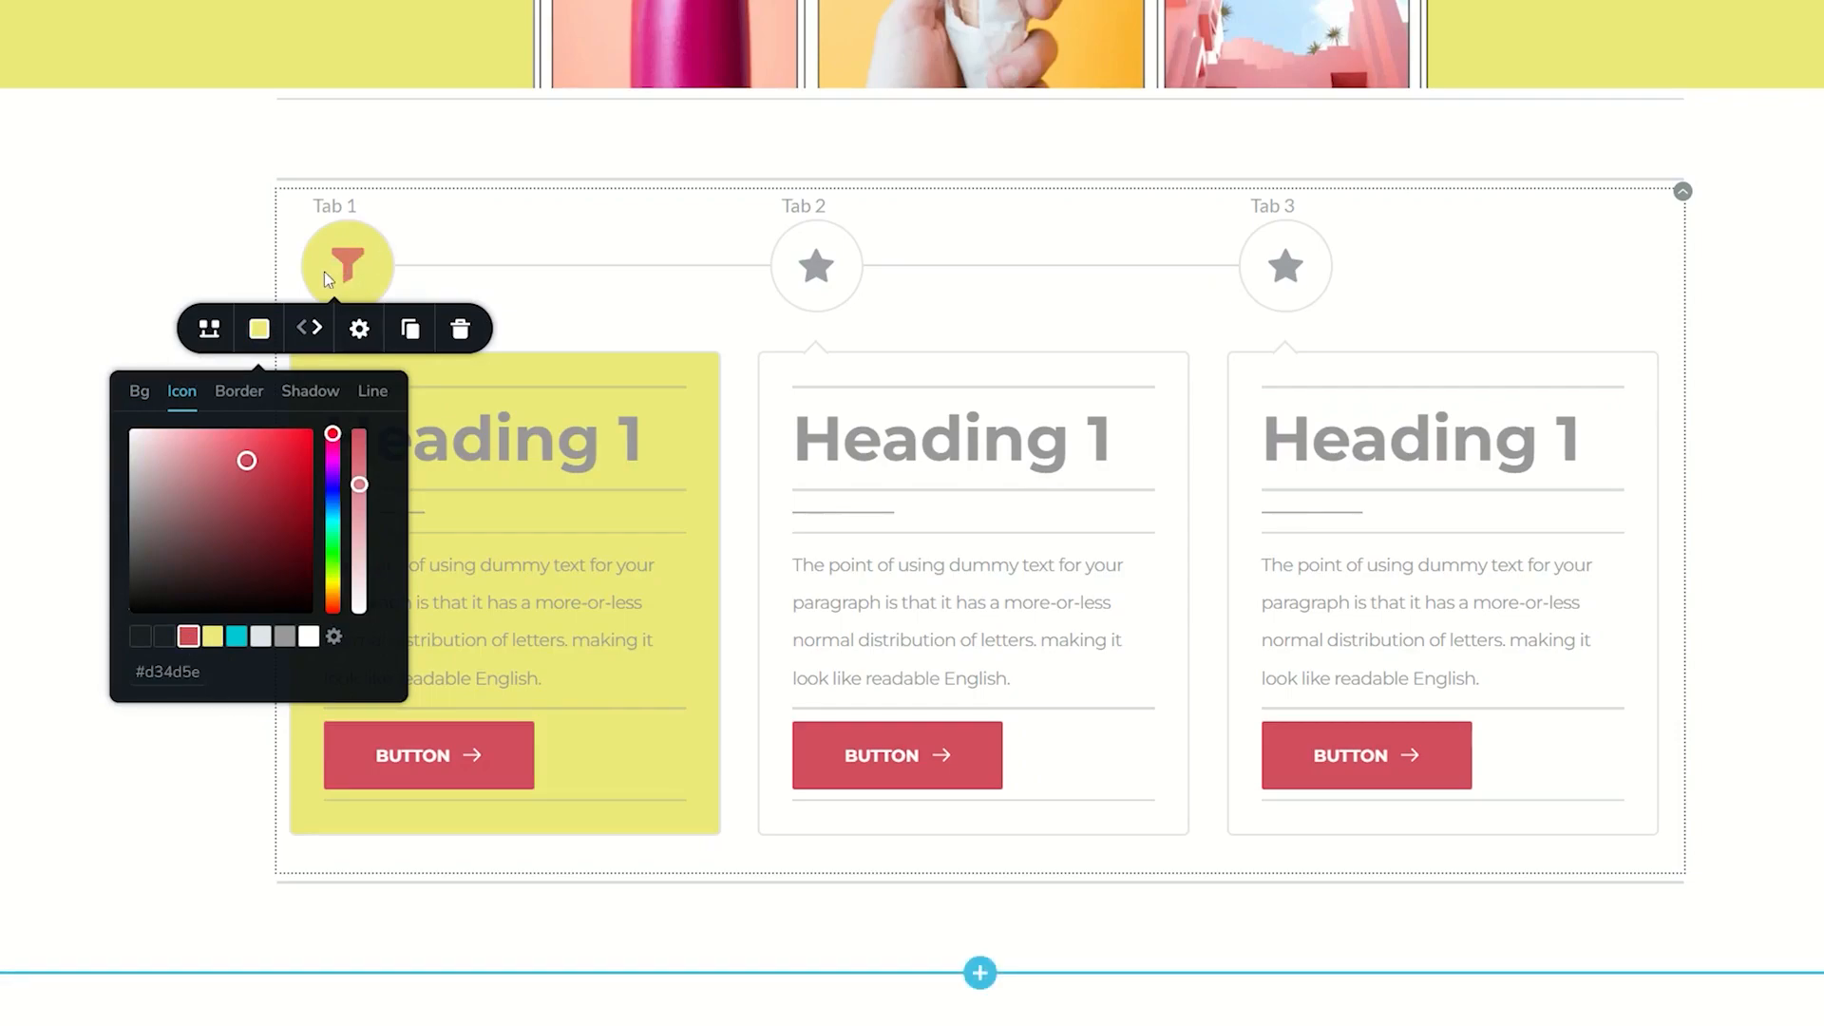
- Apply the turquoise palette color to Tab 1's border and the red palette color to the timeline's connecting line
{"action": "left_click", "coordinate": [238, 391]}
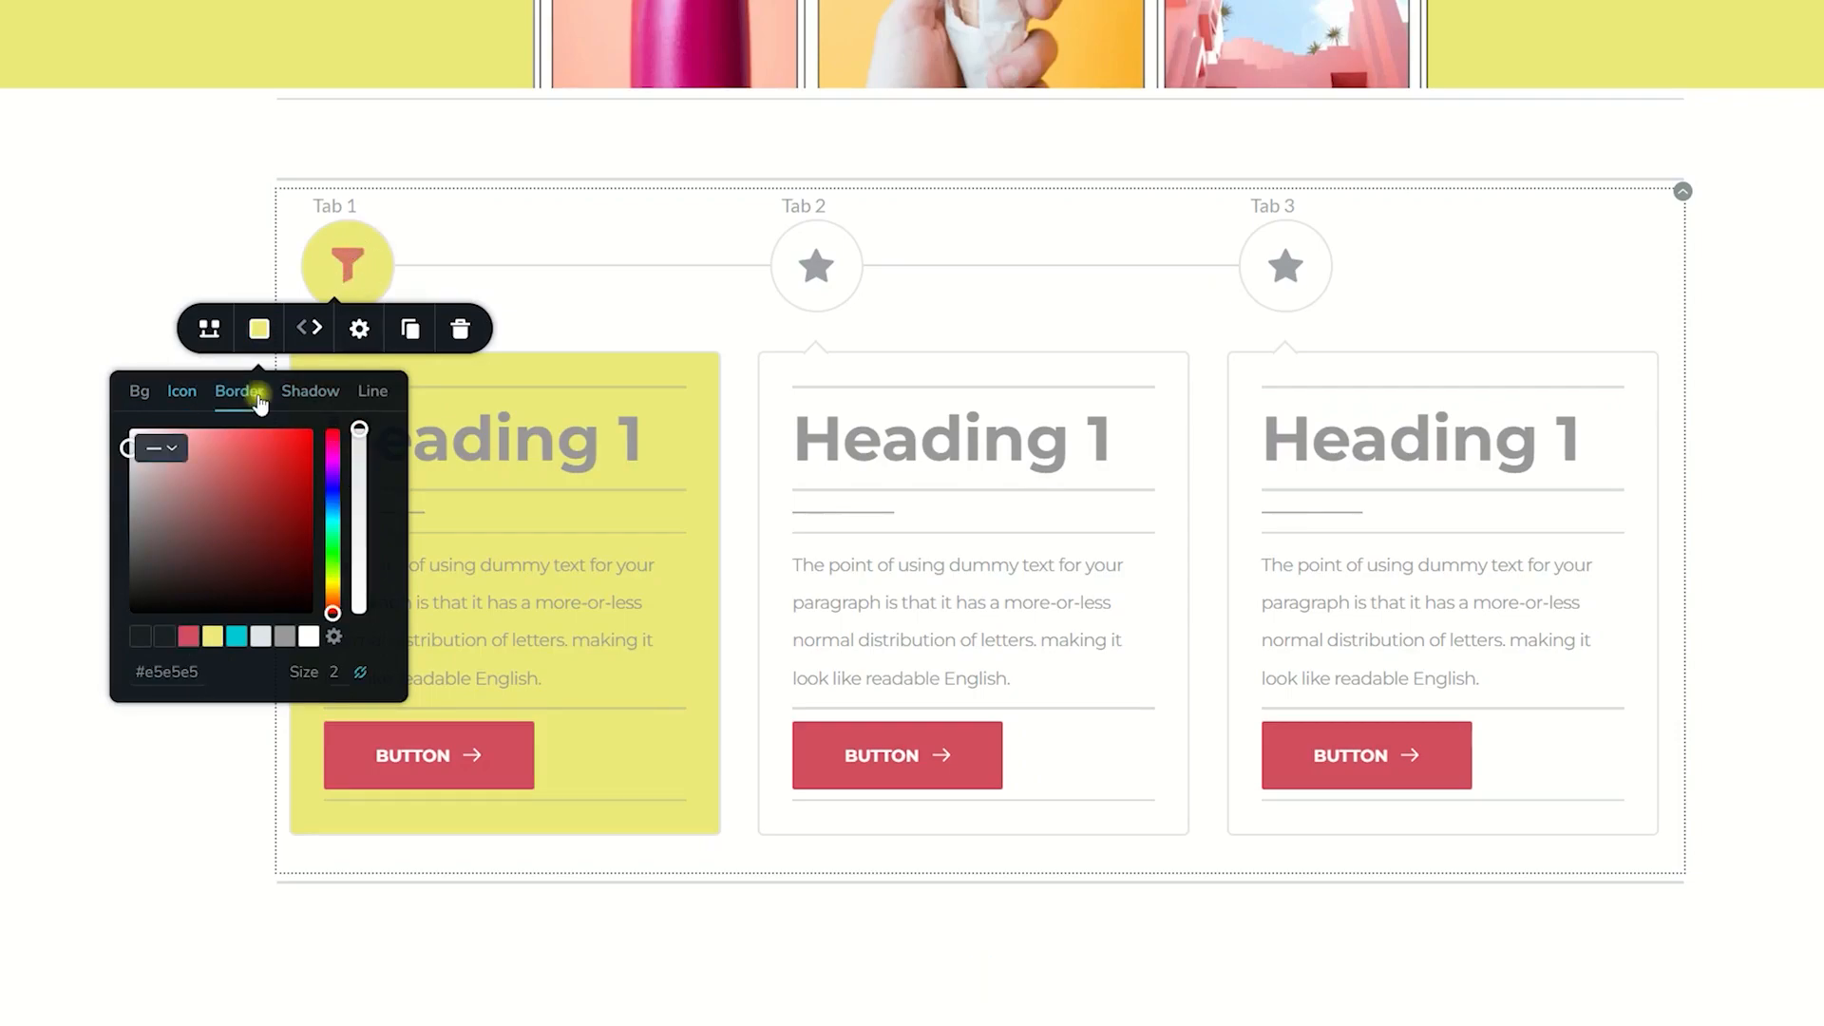
{"action": "left_click", "coordinate": [236, 635]}
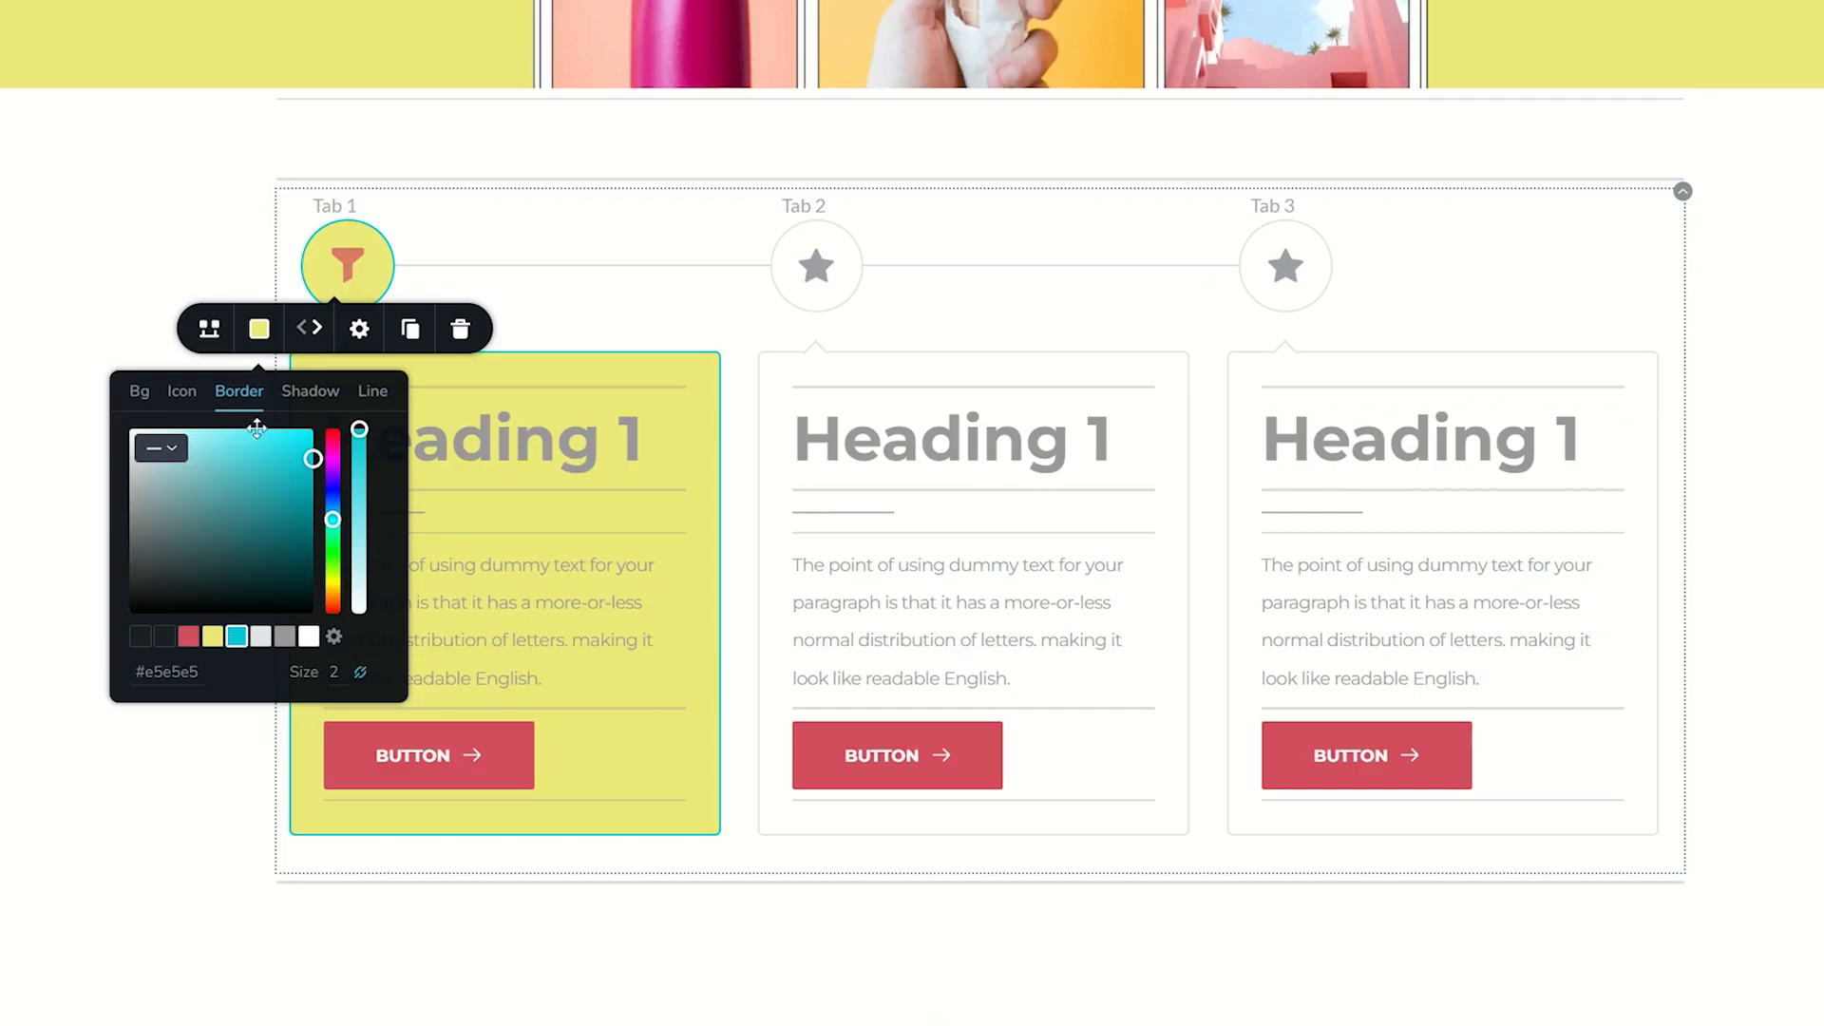
{"action": "left_click", "coordinate": [372, 390]}
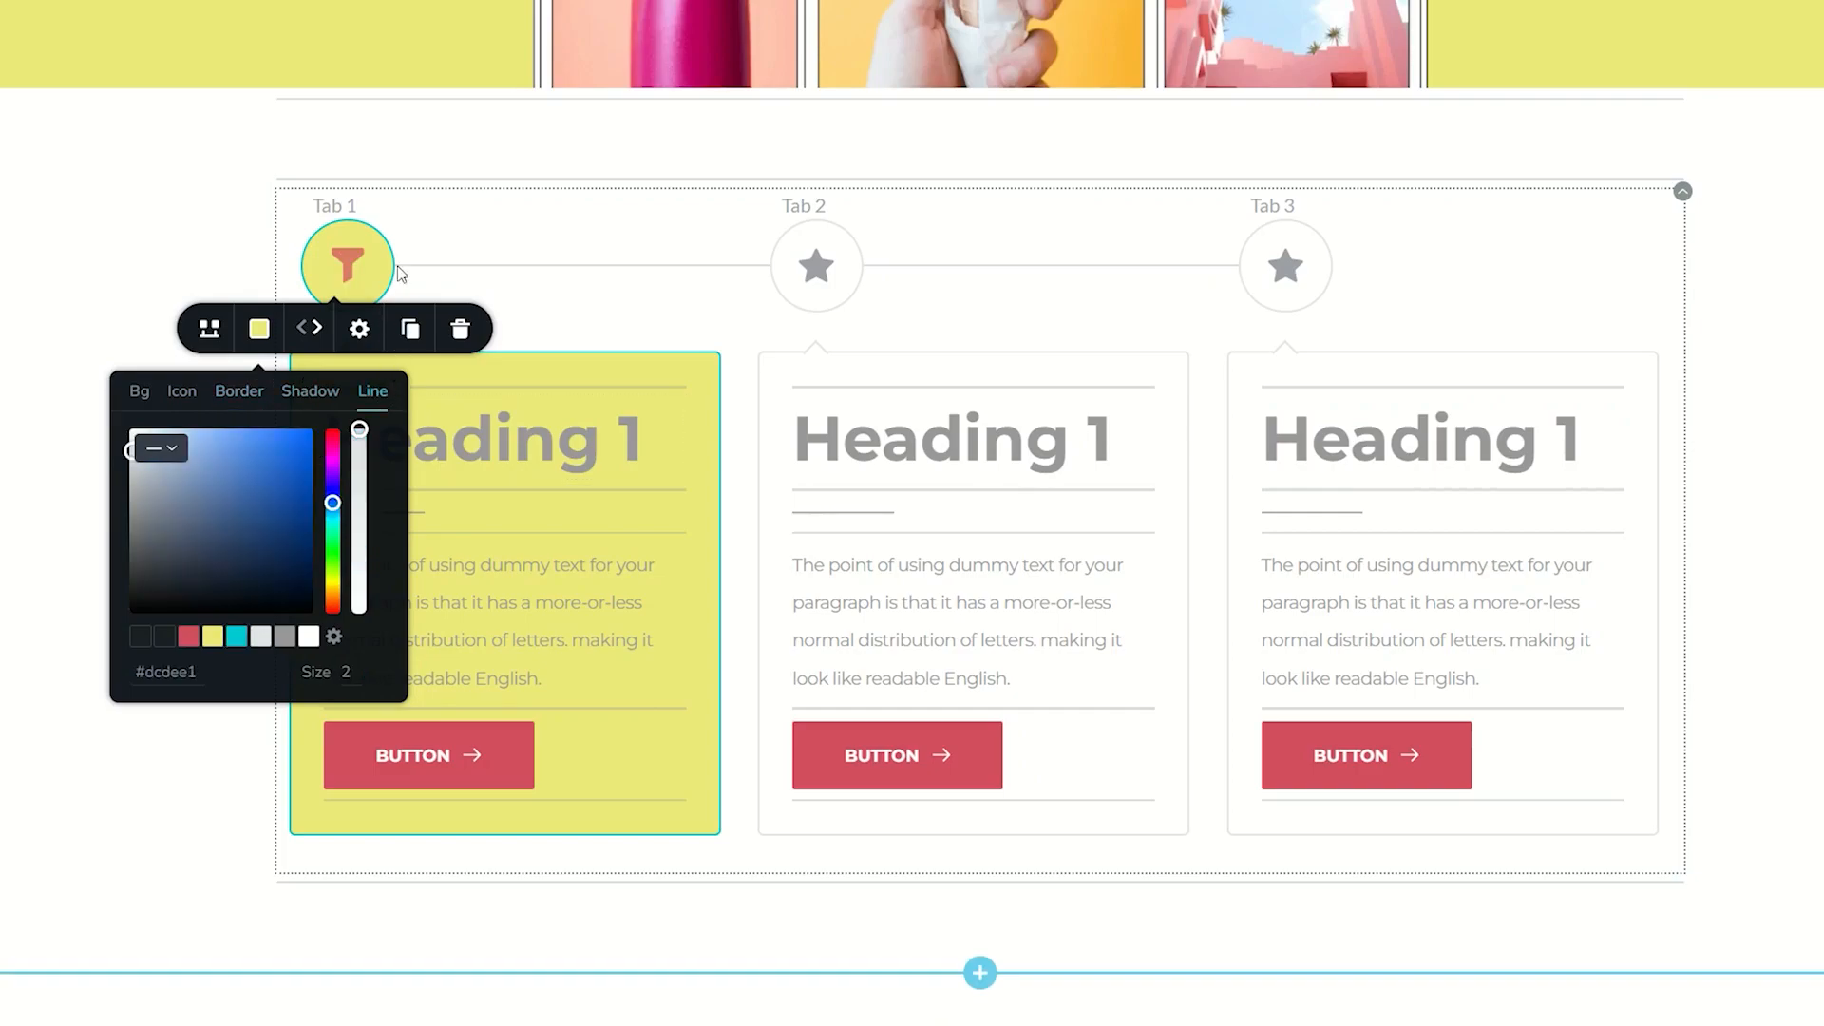
{"action": "left_click", "coordinate": [188, 638]}
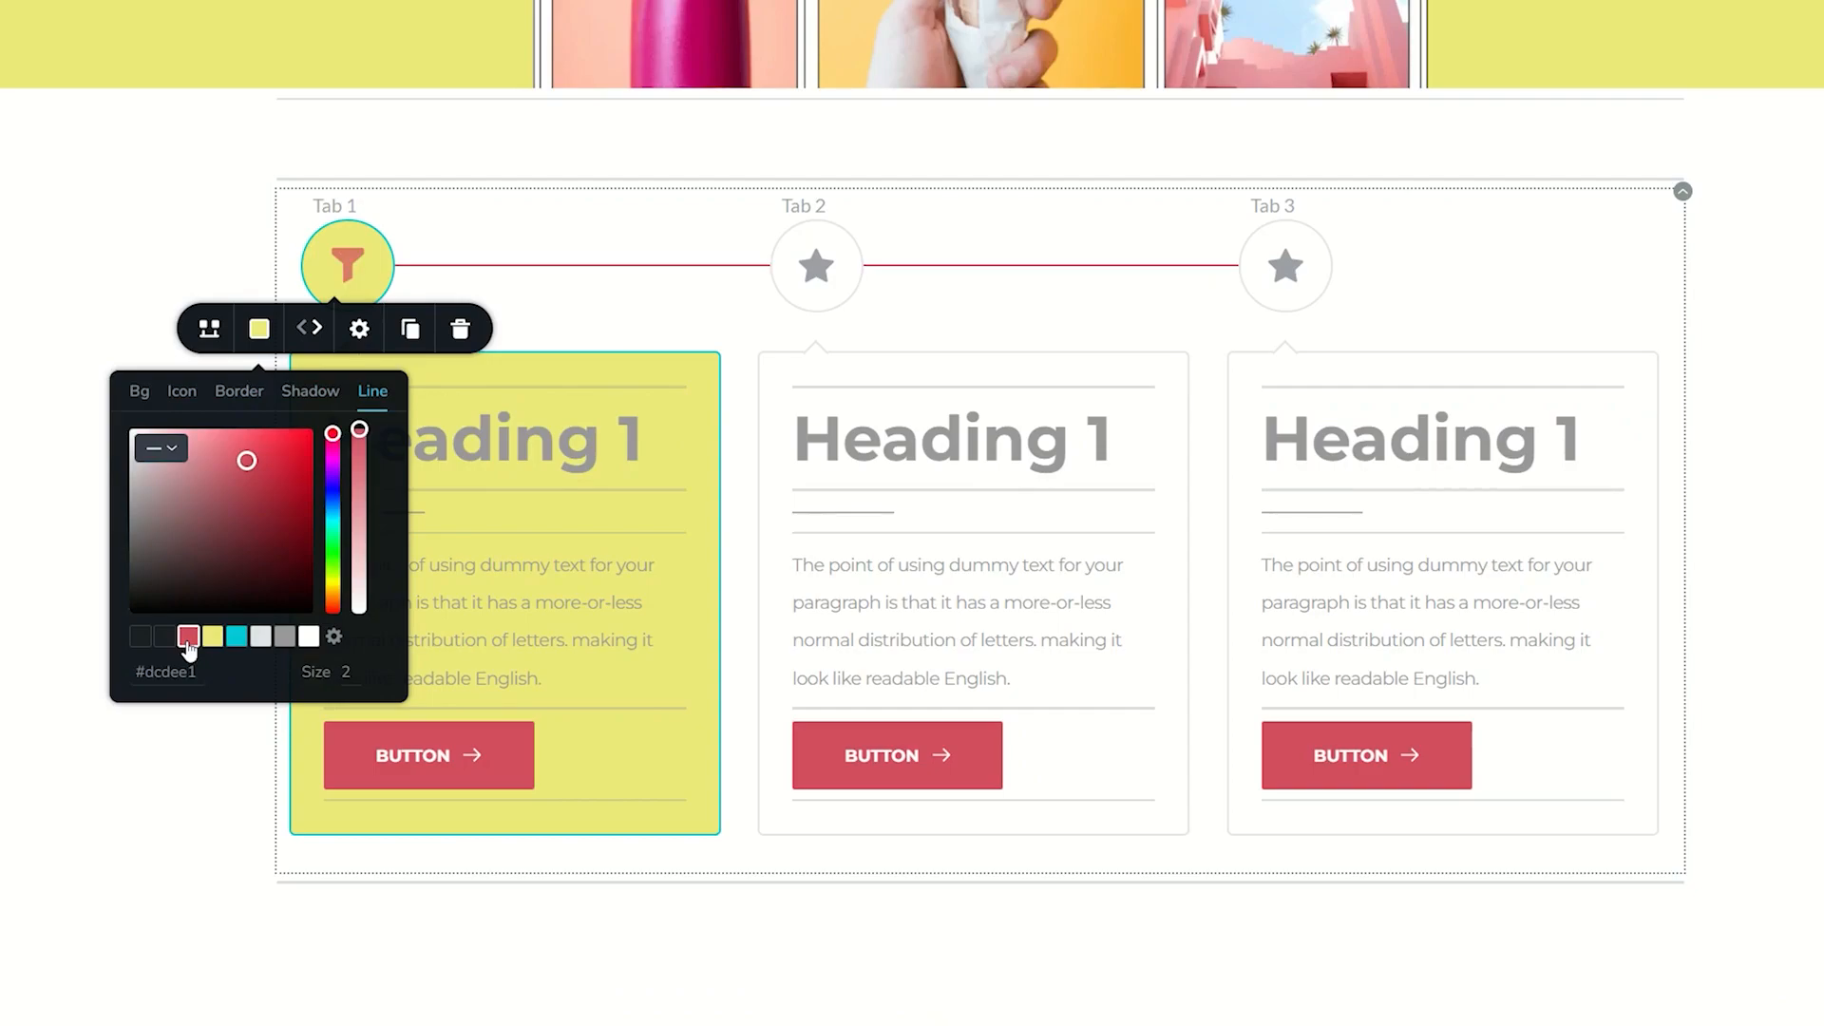
- Set the tab titles' font to Montserrat and increase their font size by three increments
{"action": "left_click", "coordinate": [342, 211]}
{"action": "left_click", "coordinate": [277, 257]}
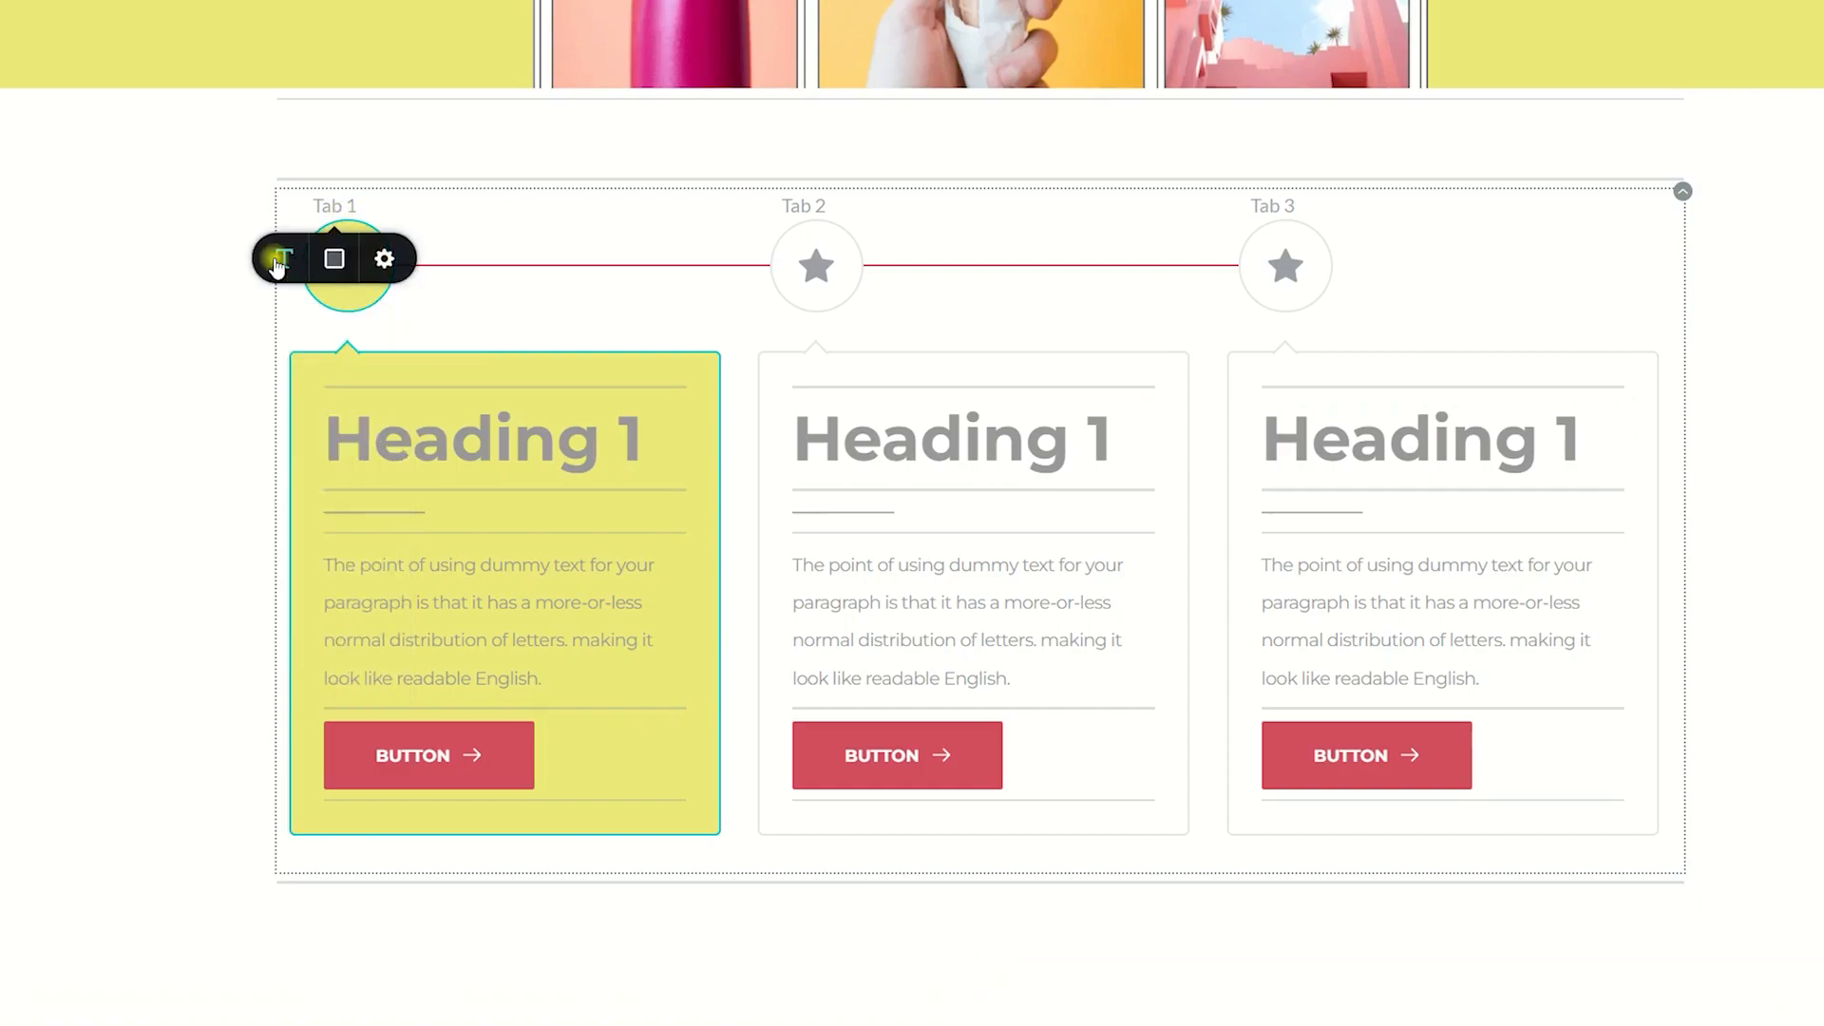
{"action": "left_click", "coordinate": [145, 376]}
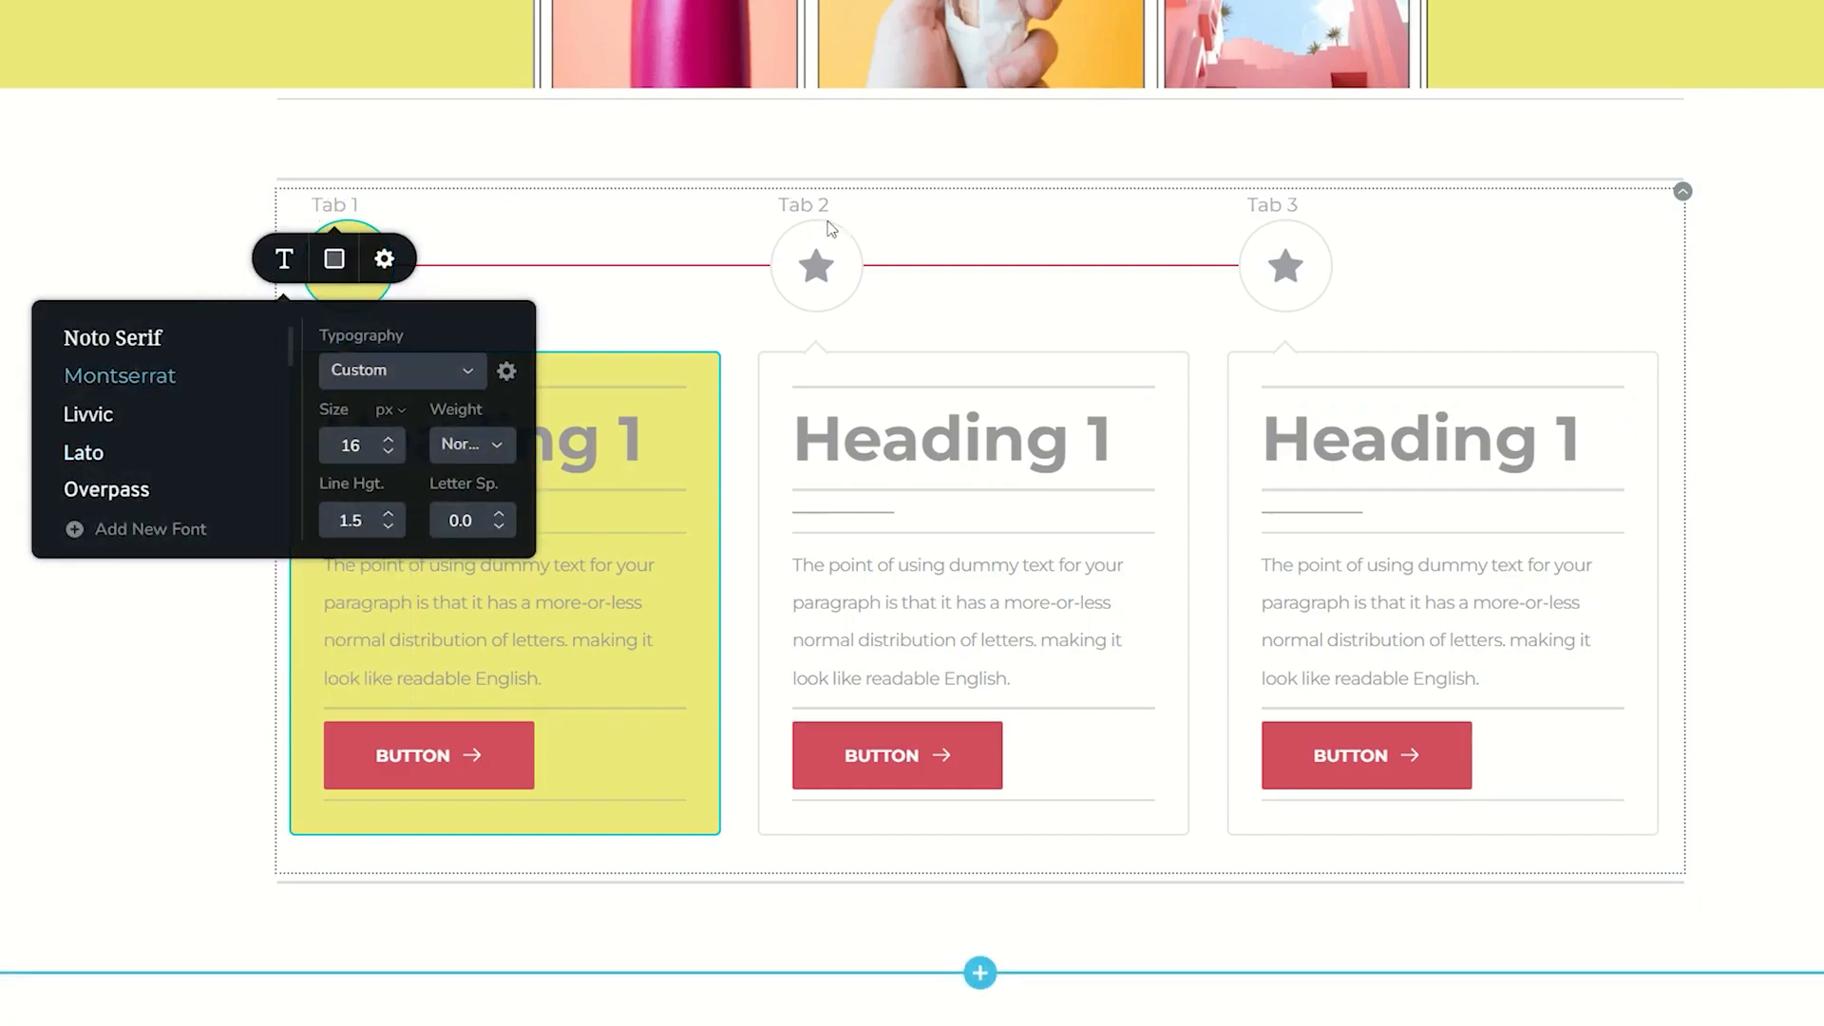
{"action": "left_click", "coordinate": [388, 438]}
{"action": "left_click", "coordinate": [388, 438]}
{"action": "left_click", "coordinate": [388, 439]}
- Color the tab titles blue (#184eba) at 100% opacity
{"action": "left_click", "coordinate": [334, 258]}
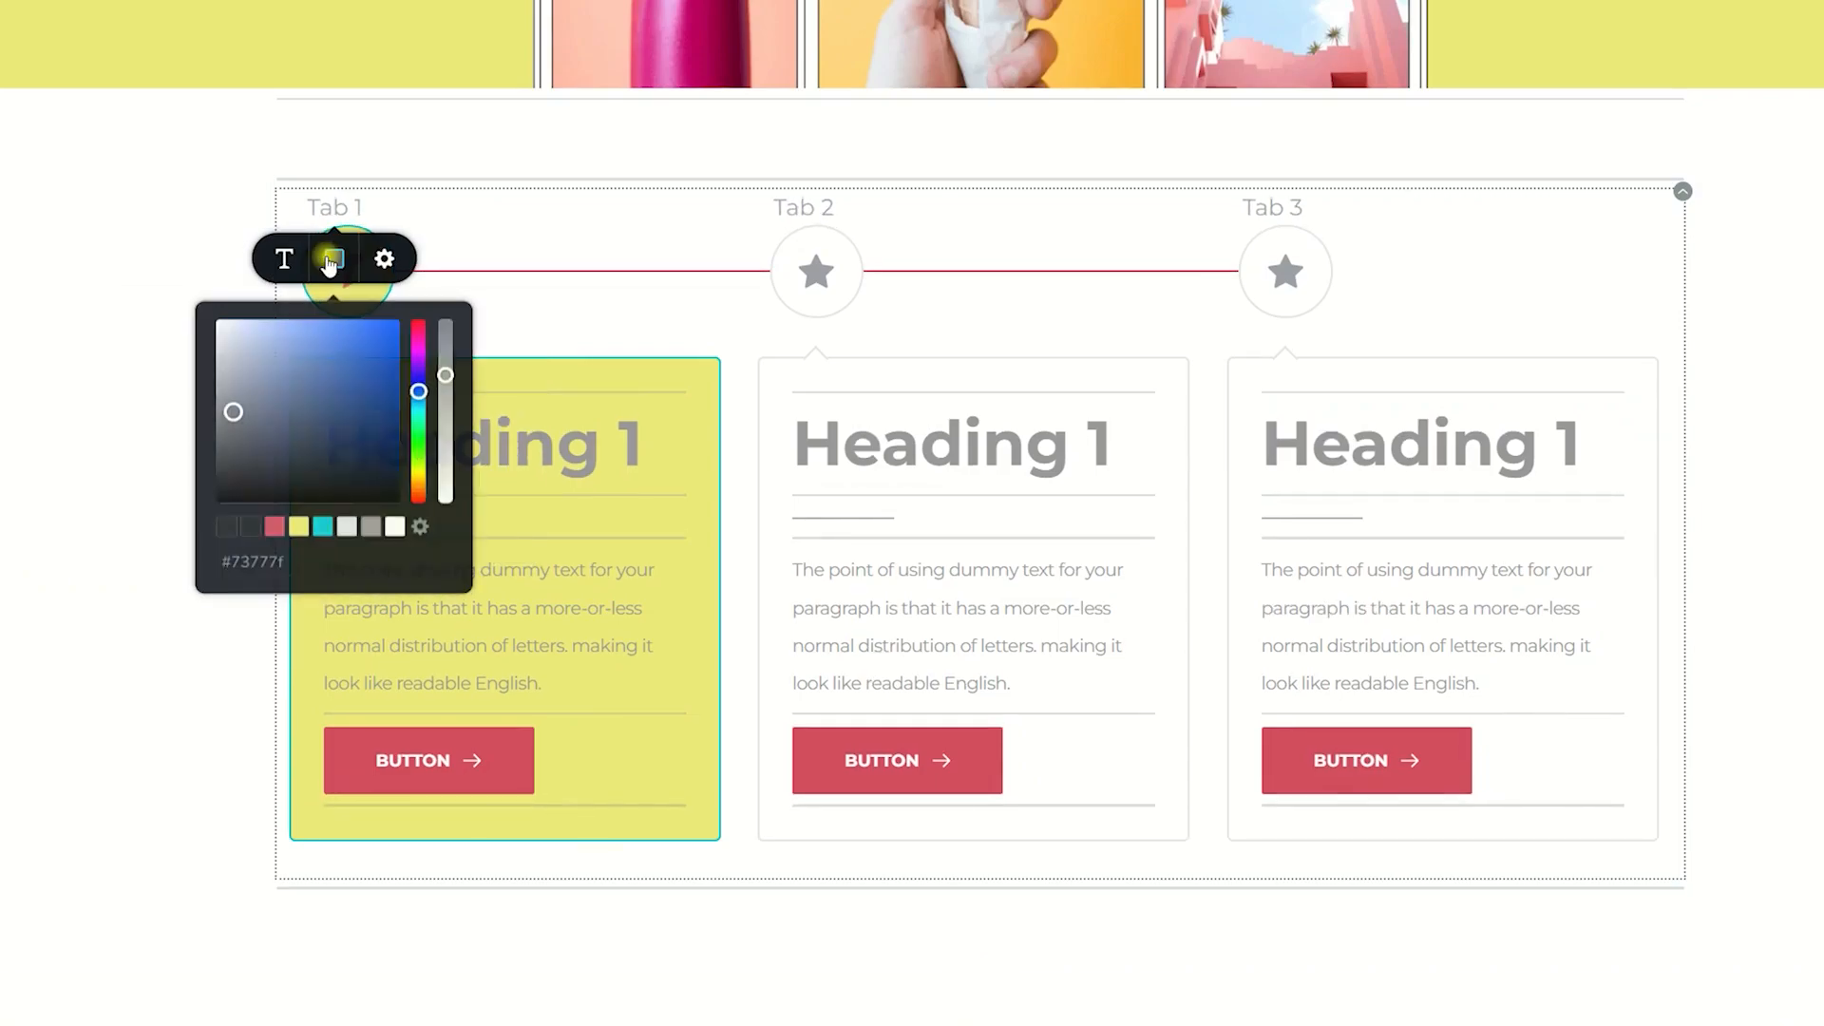
{"action": "mouse_move", "coordinate": [283, 399]}
{"action": "left_mouse_down"}
{"action": "mouse_move", "coordinate": [444, 361]}
{"action": "mouse_move", "coordinate": [445, 318]}
{"action": "left_mouse_up"}
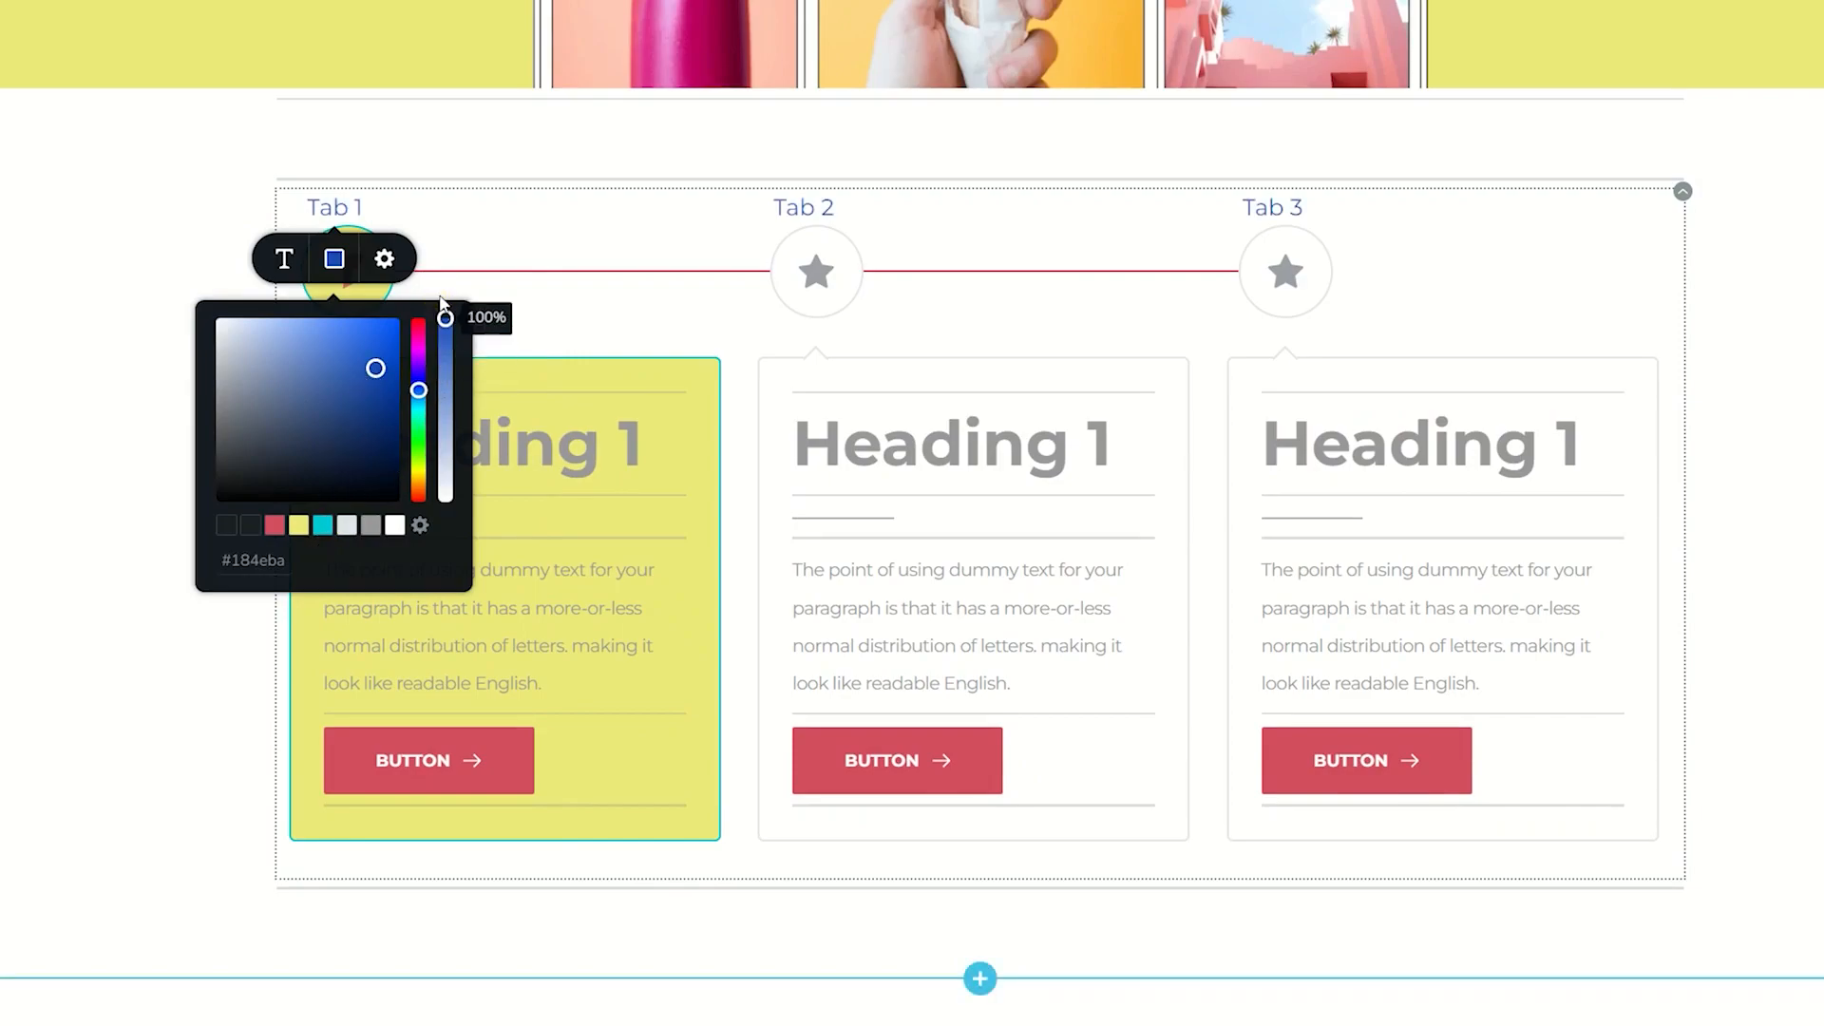
- Switch the page to the tablet view and open the timeline's card width setting
{"action": "left_click", "coordinate": [630, 330]}
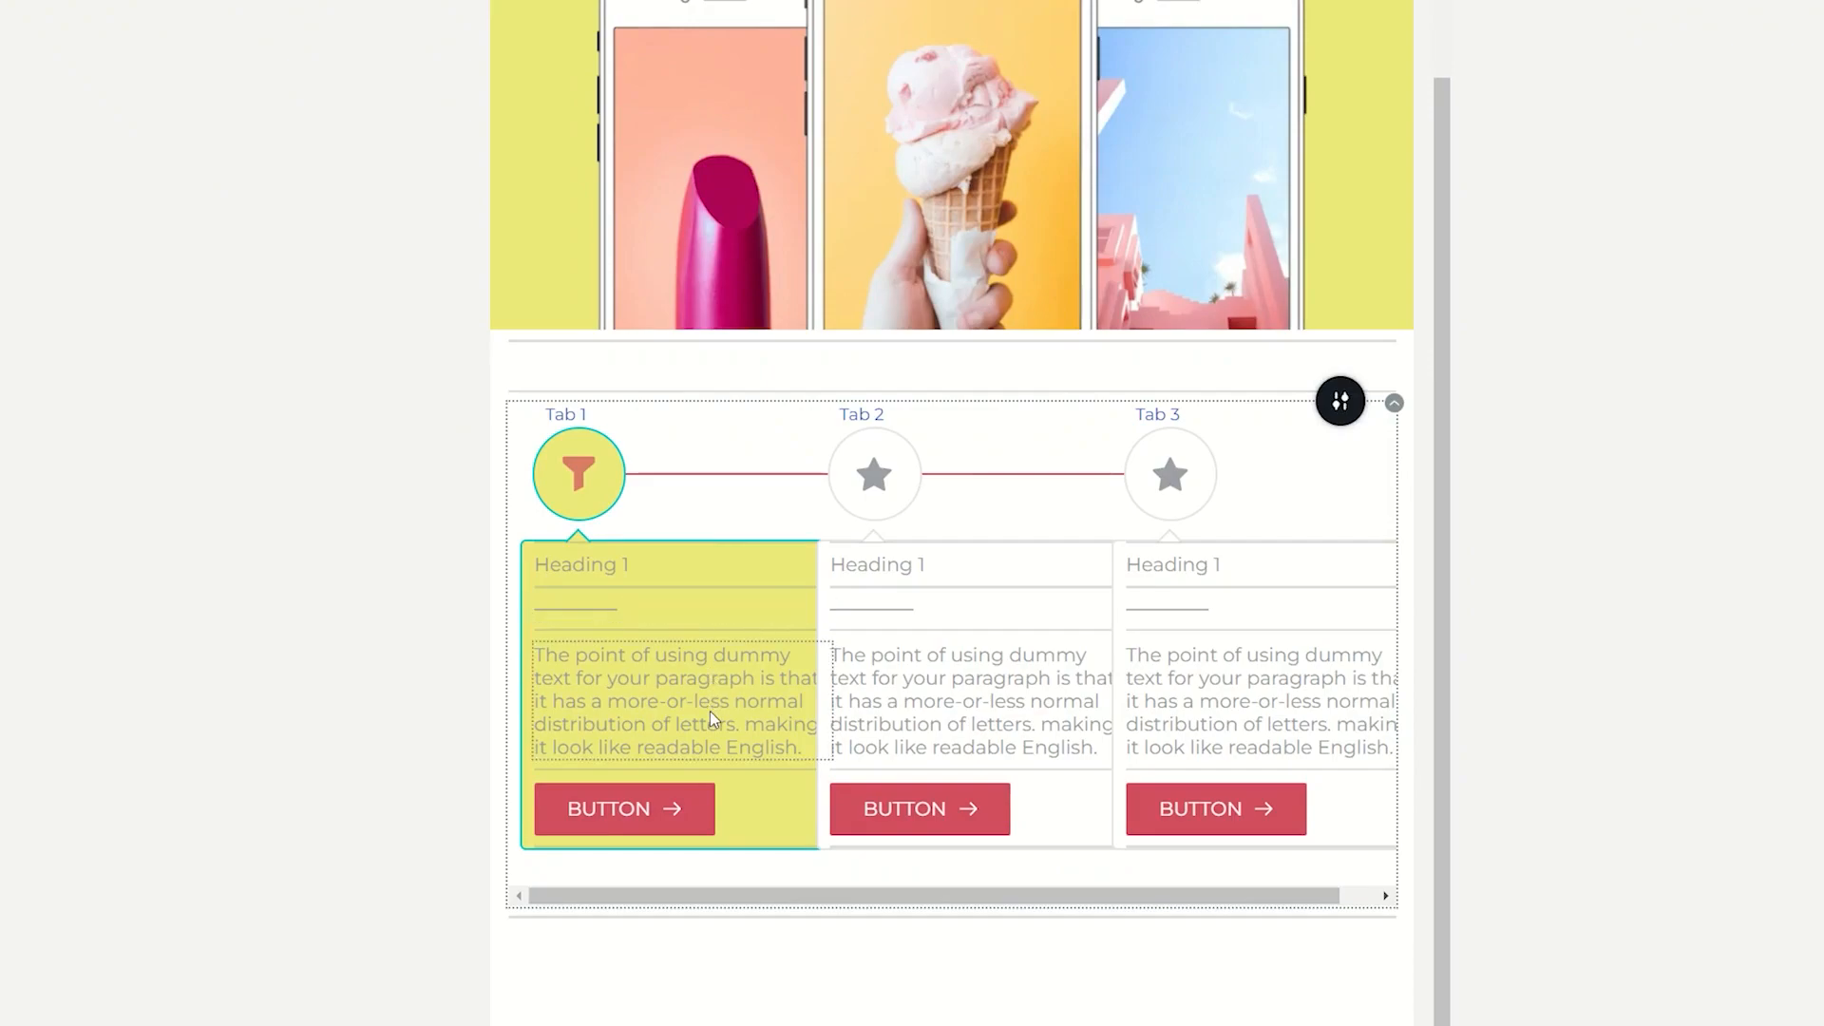
{"action": "left_click", "coordinate": [605, 389]}
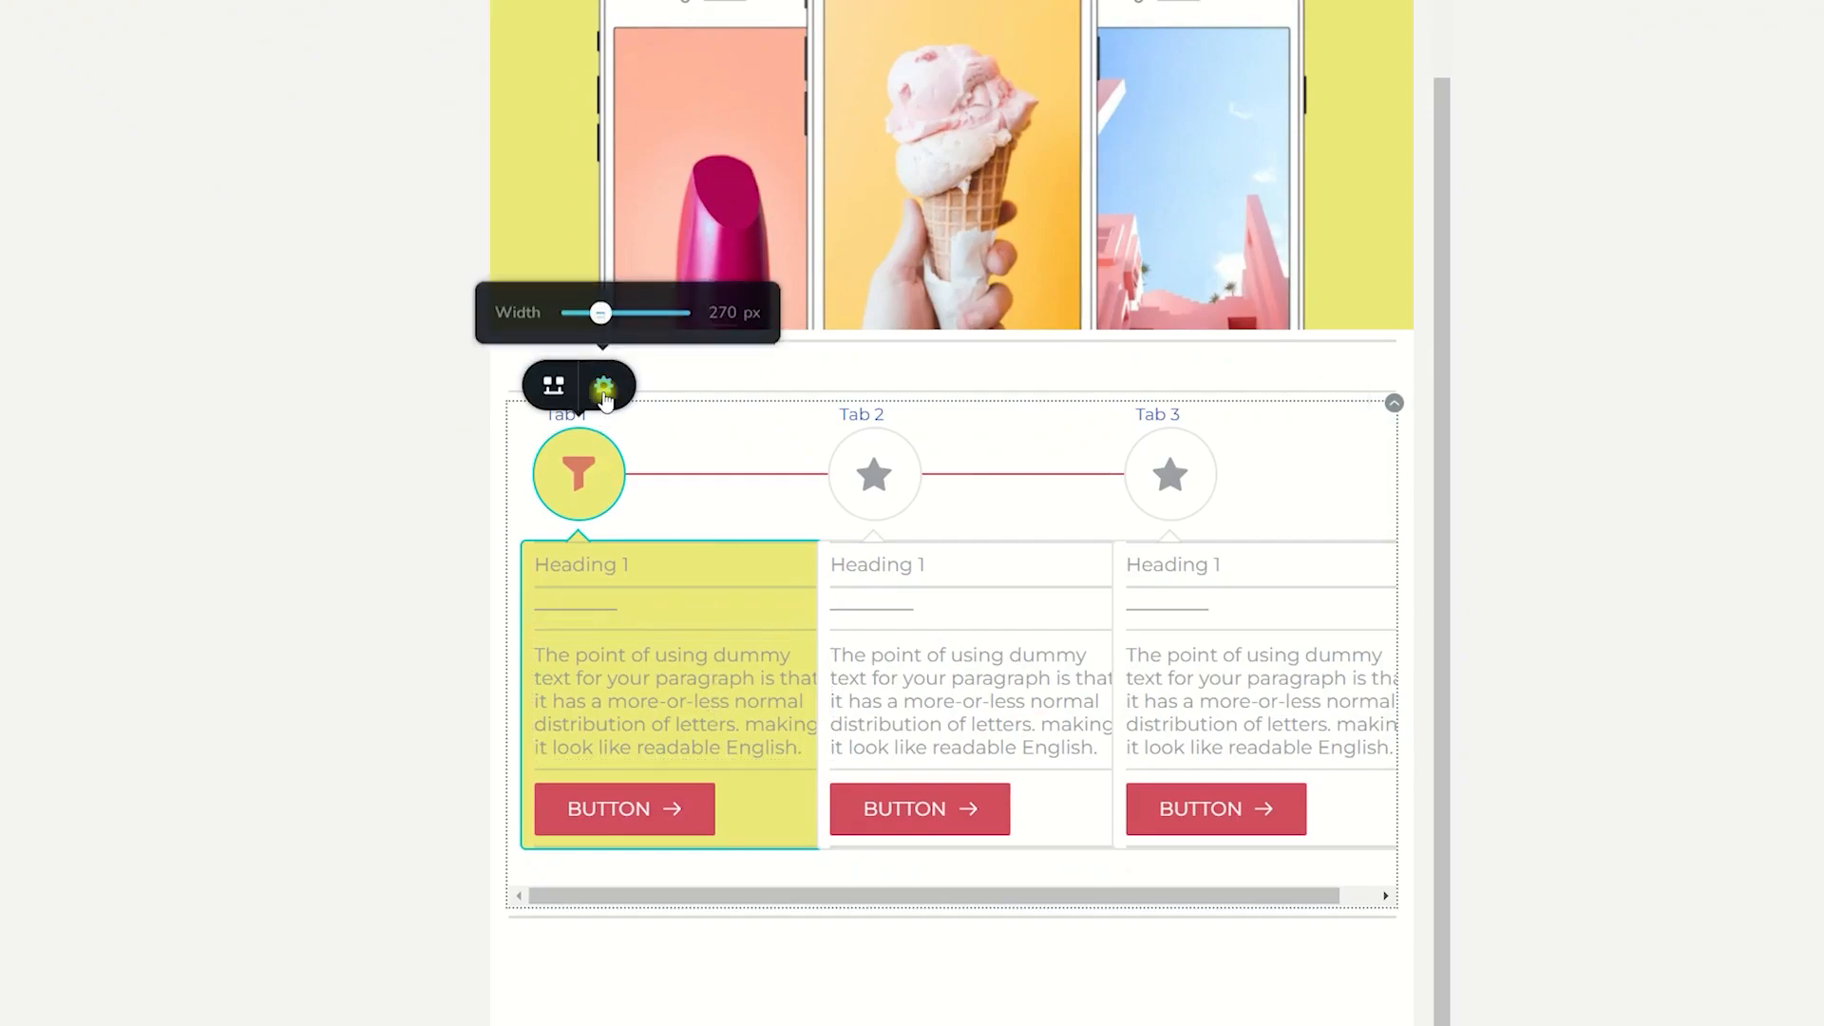